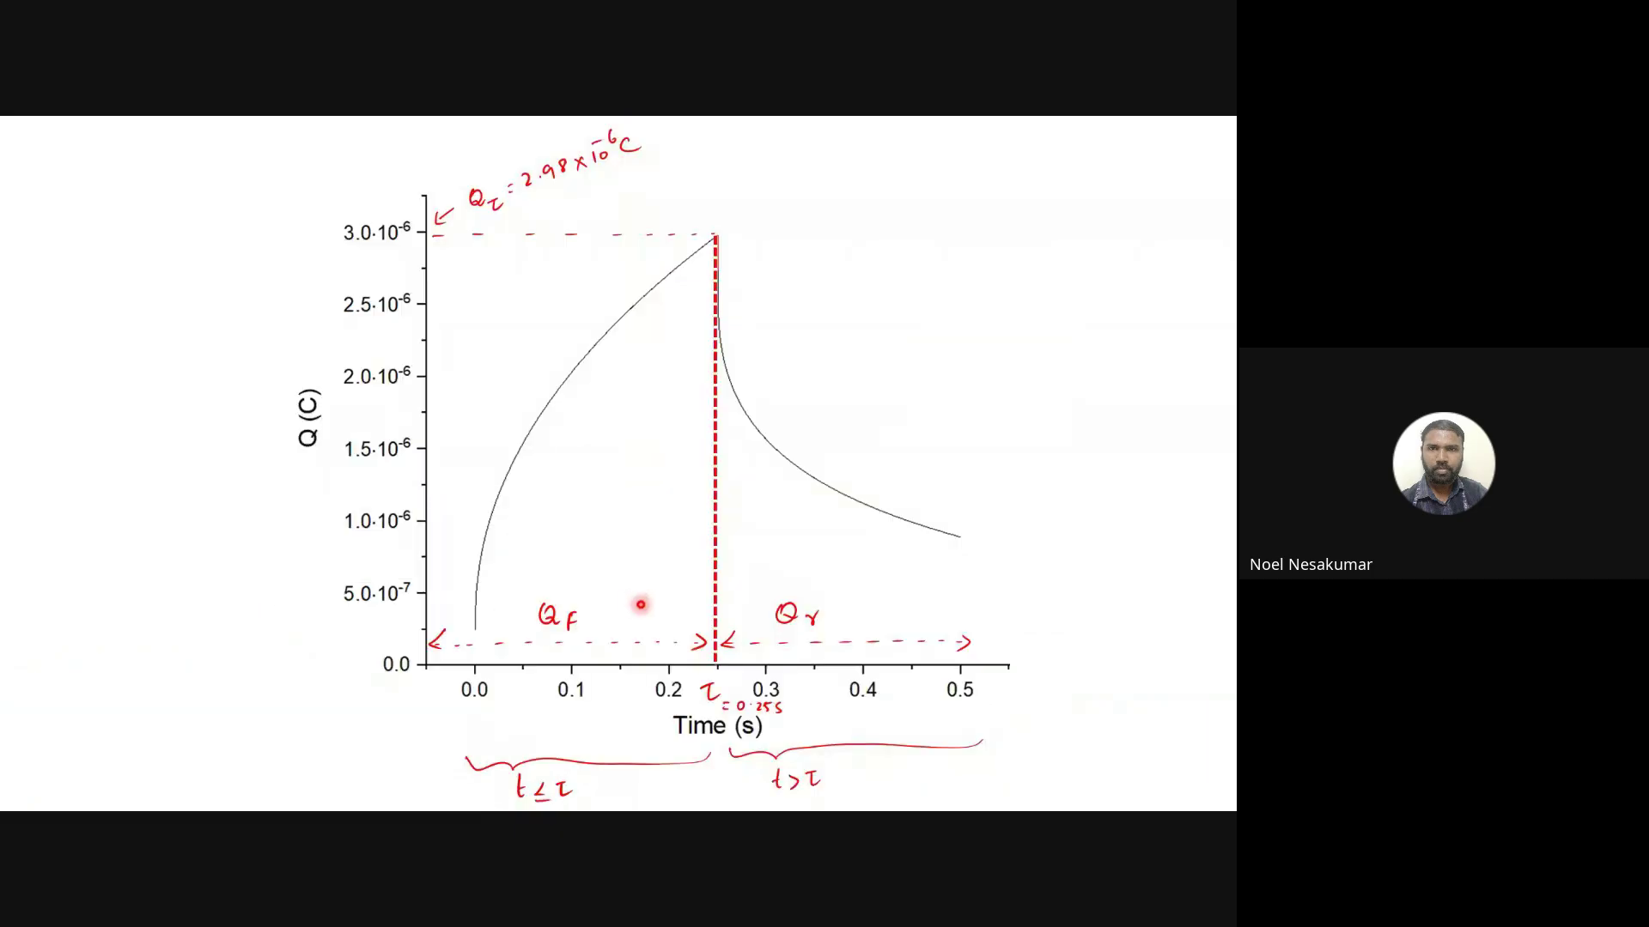
Step: Examine the slides on the charge-time curve, the Qf and Qr linear fits, the surface coverage and area calculations, and the worksheet formulas
{"action": "key", "text": "Right"}
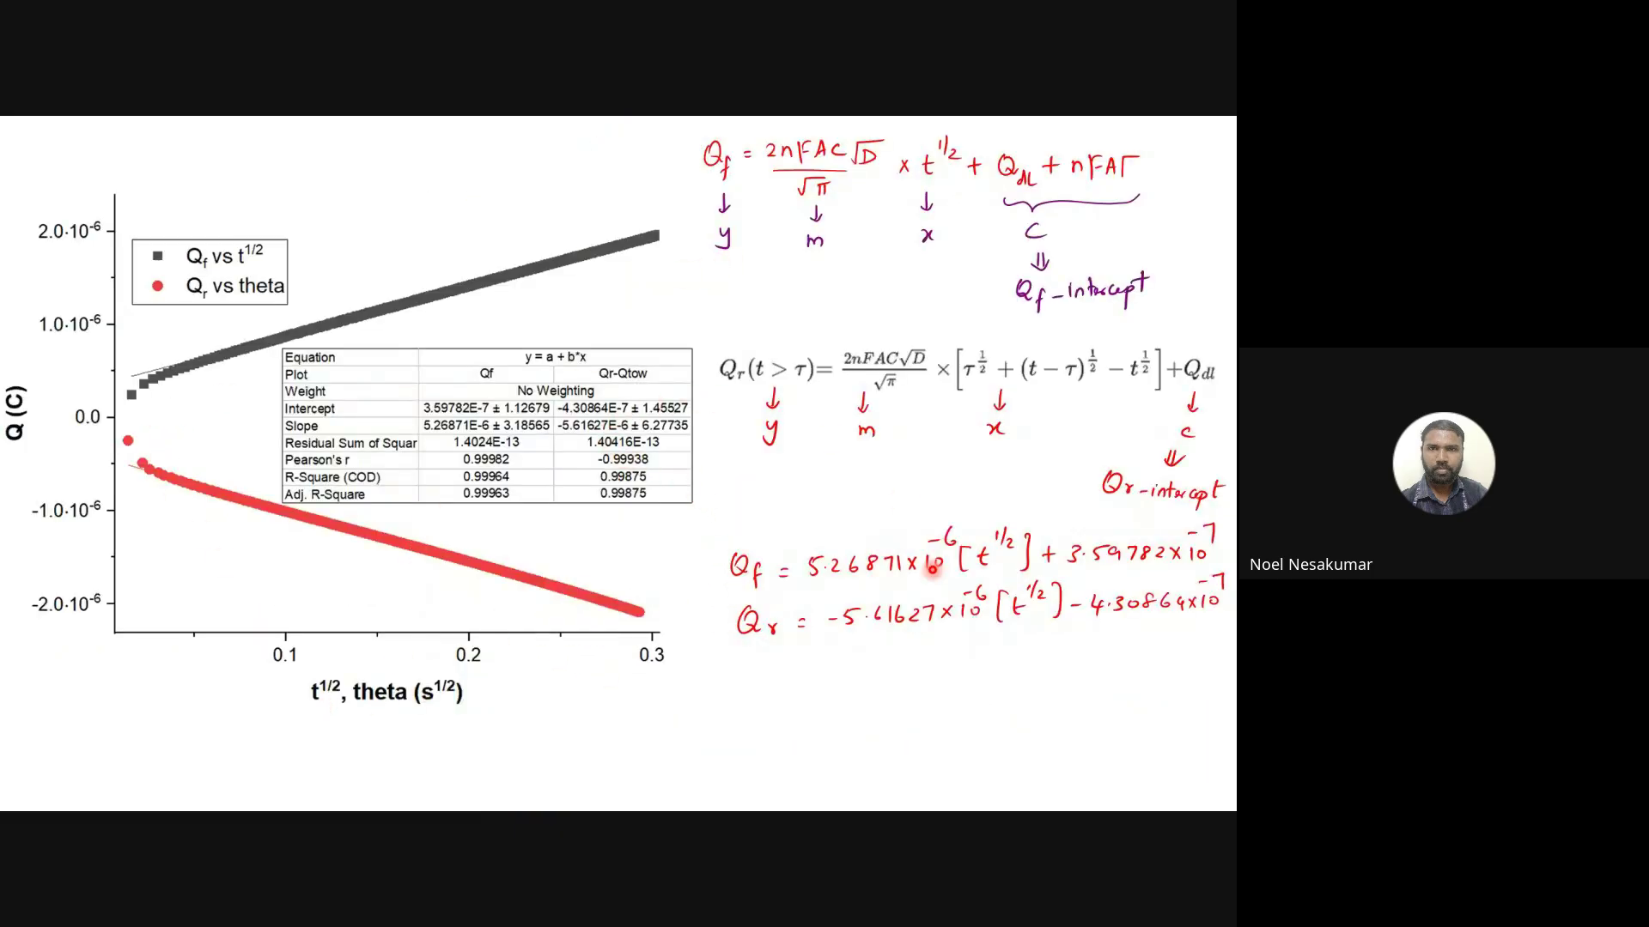
{"action": "key", "text": "Right"}
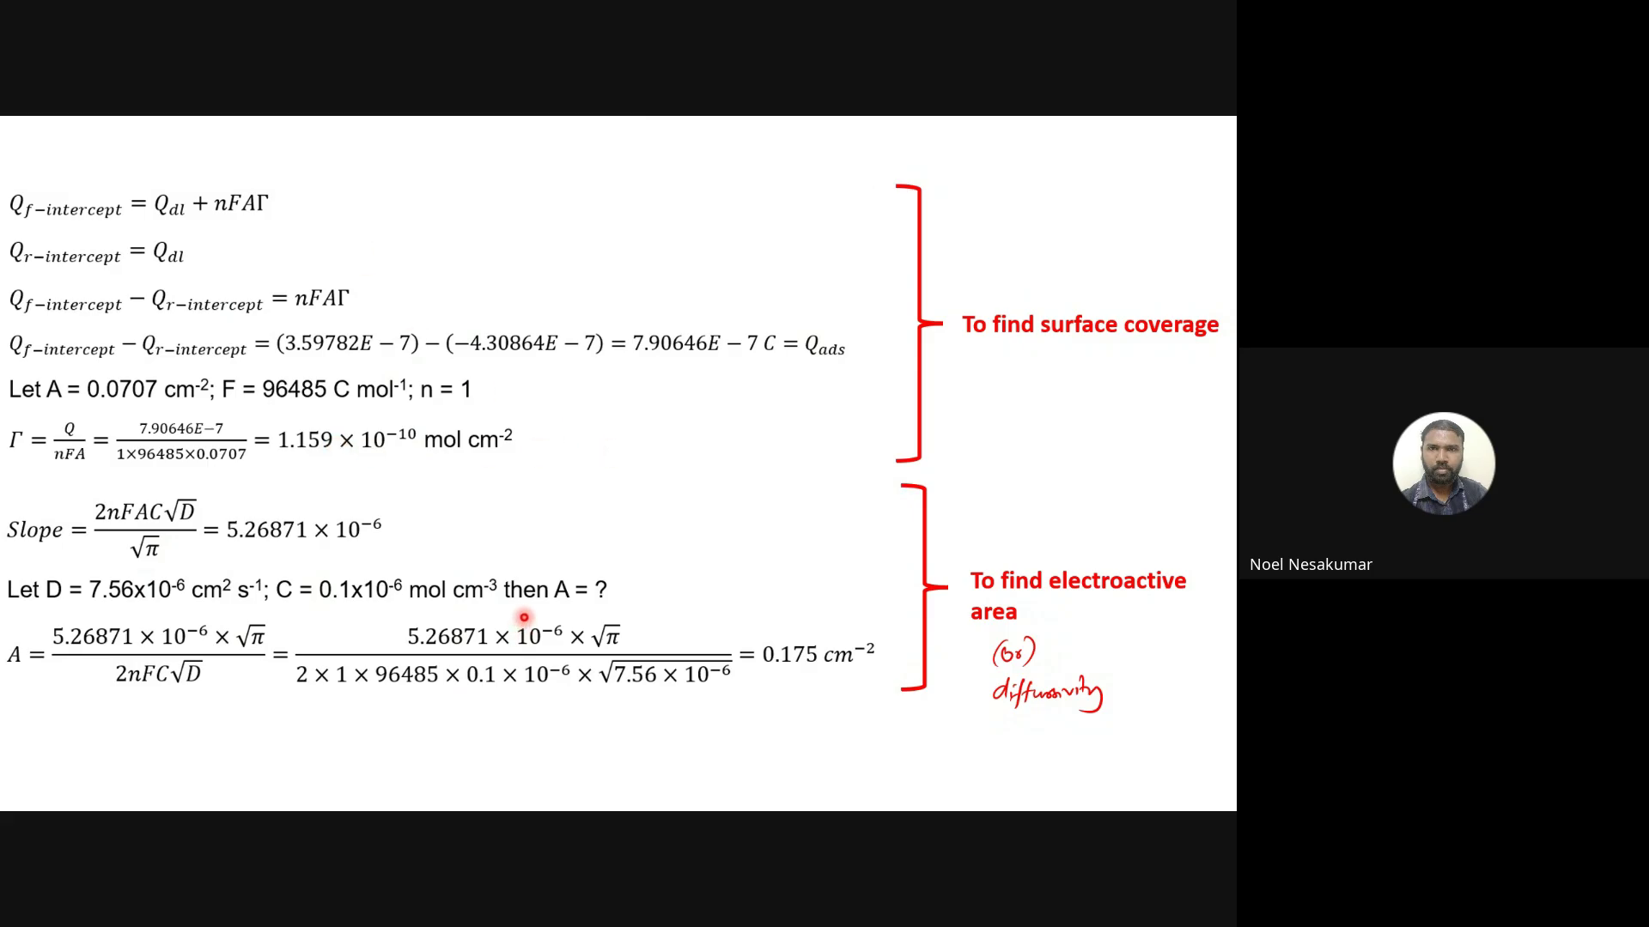
{"action": "key", "text": "Left"}
{"action": "key", "text": "Left"}
{"action": "key", "text": "Right"}
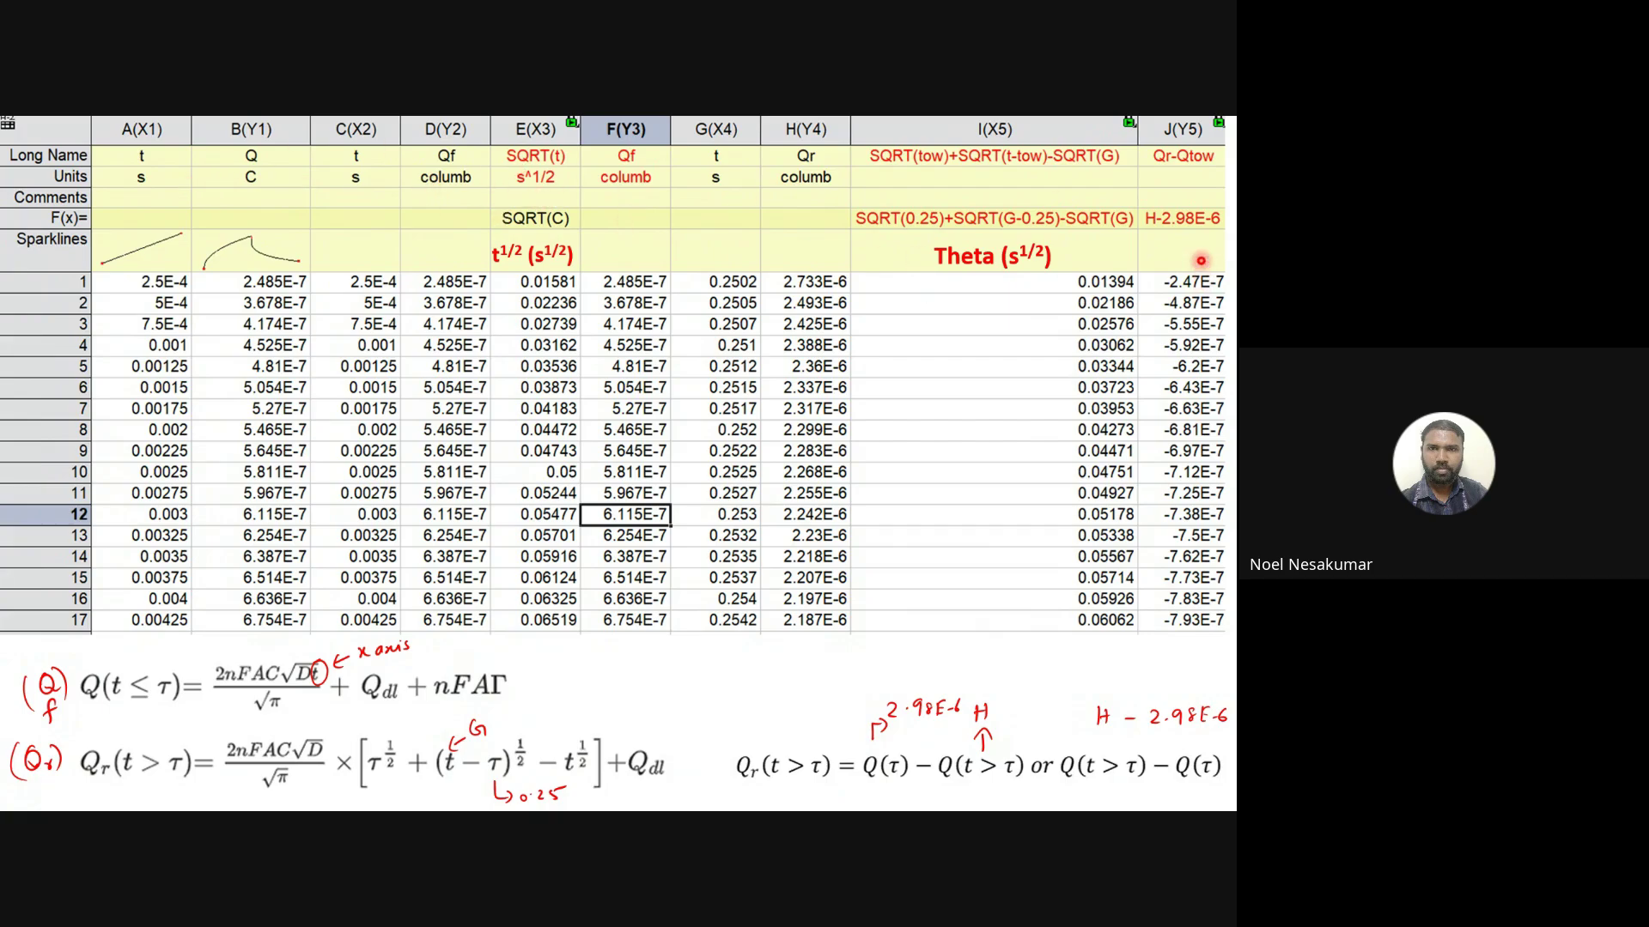
{"action": "key", "text": "Right"}
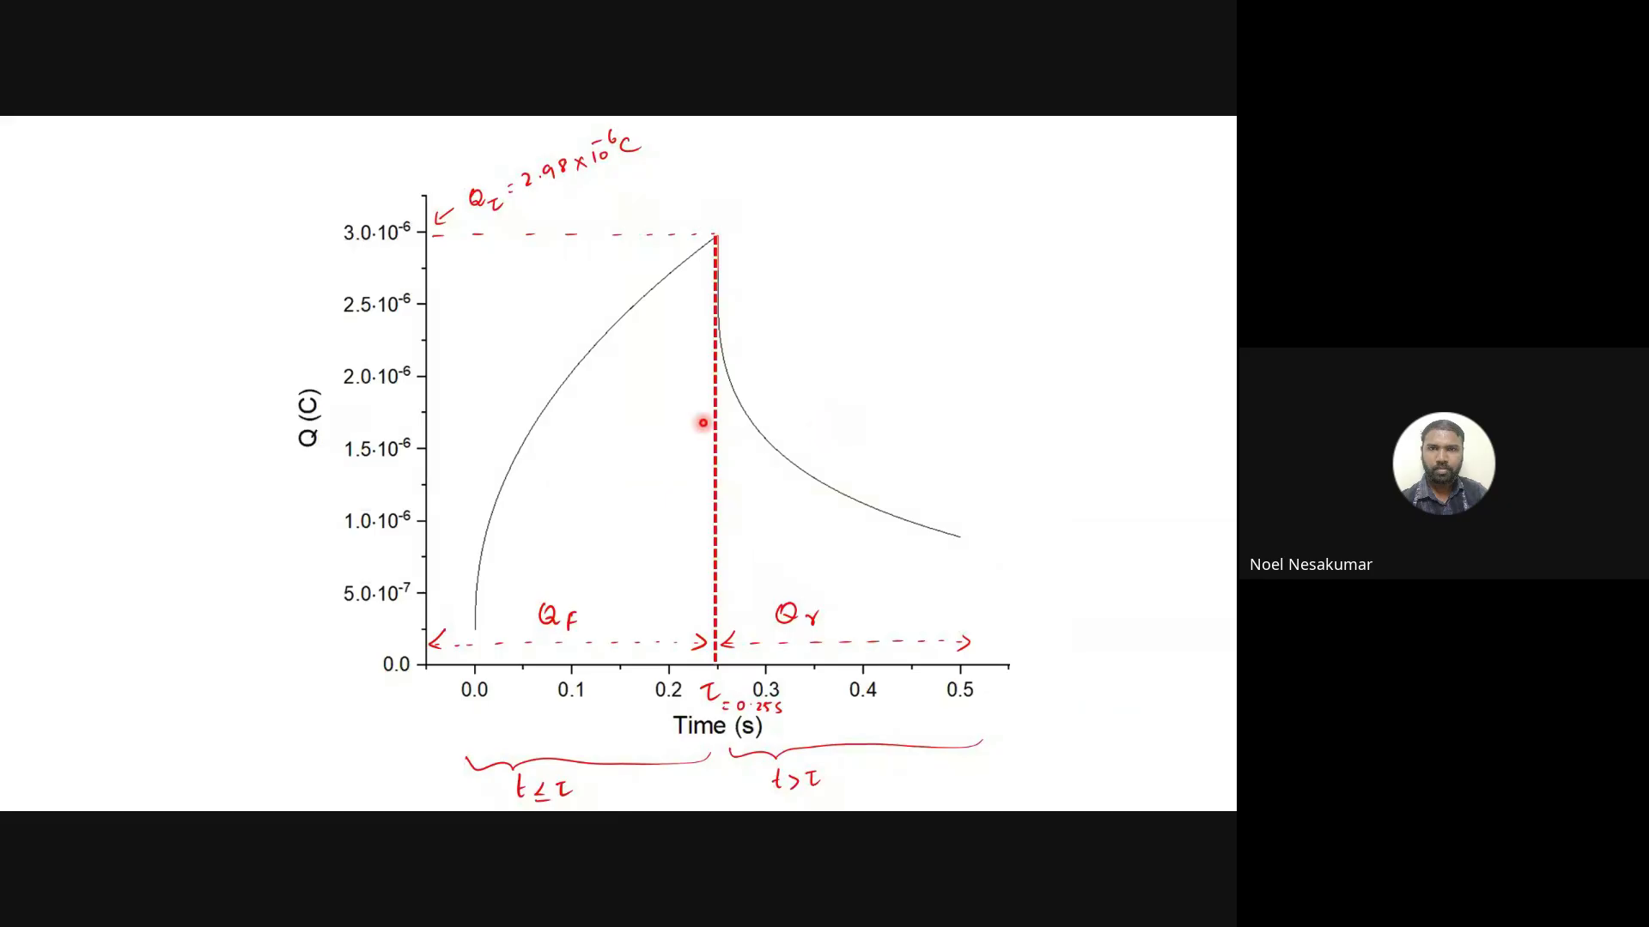
{"action": "key", "text": "Right"}
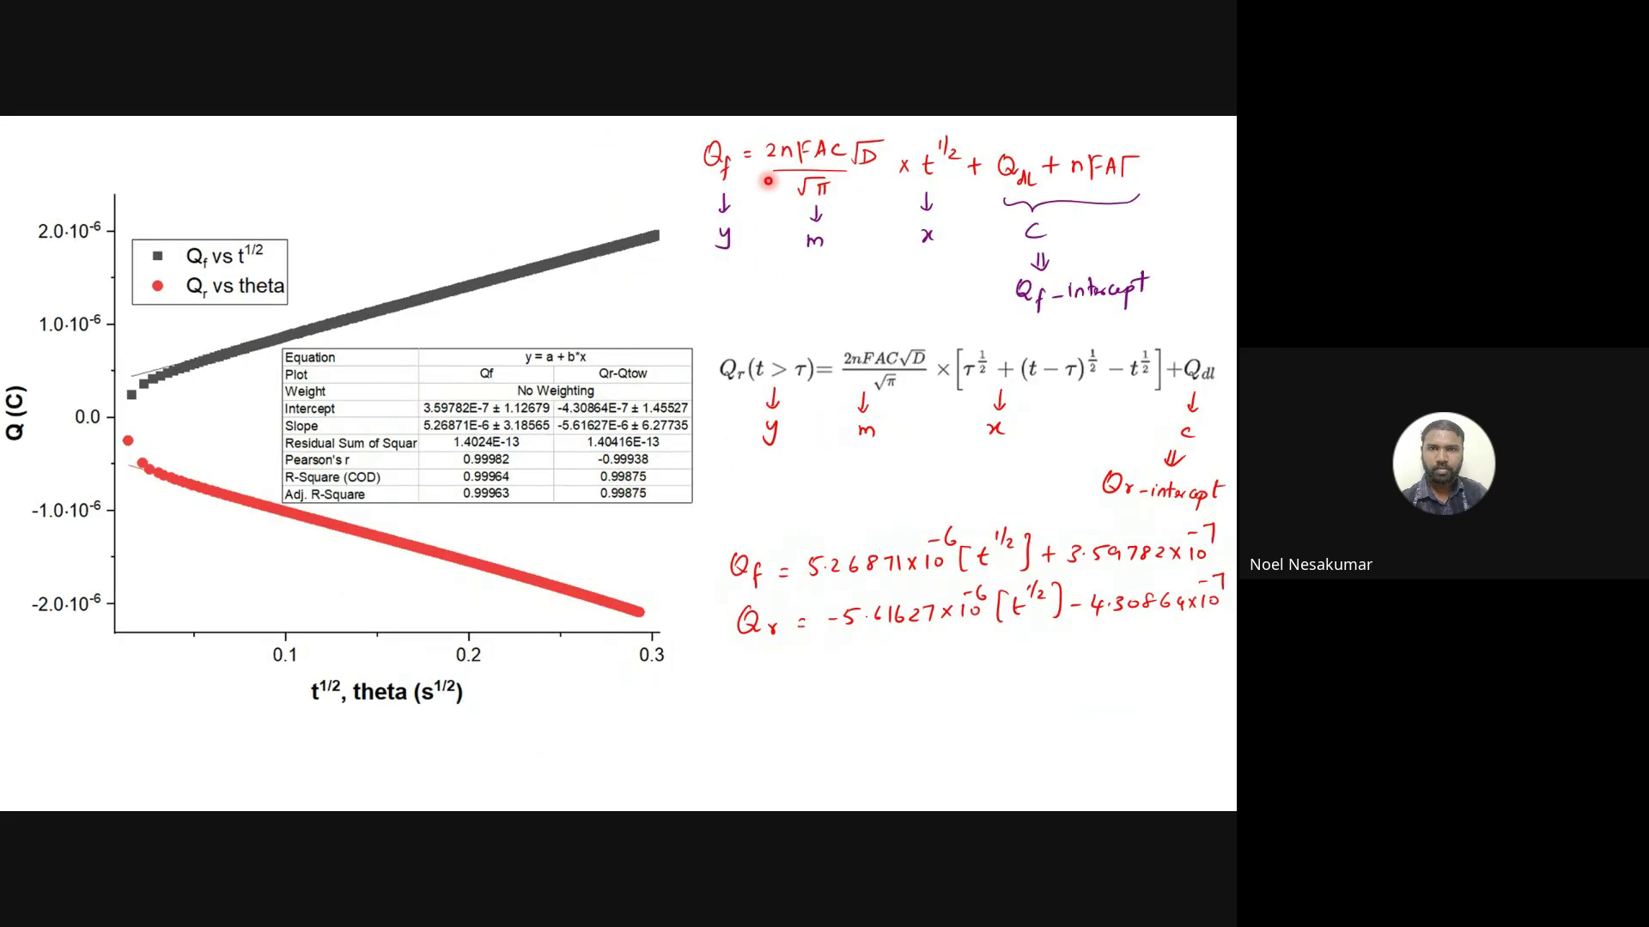
{"action": "key", "text": "Right"}
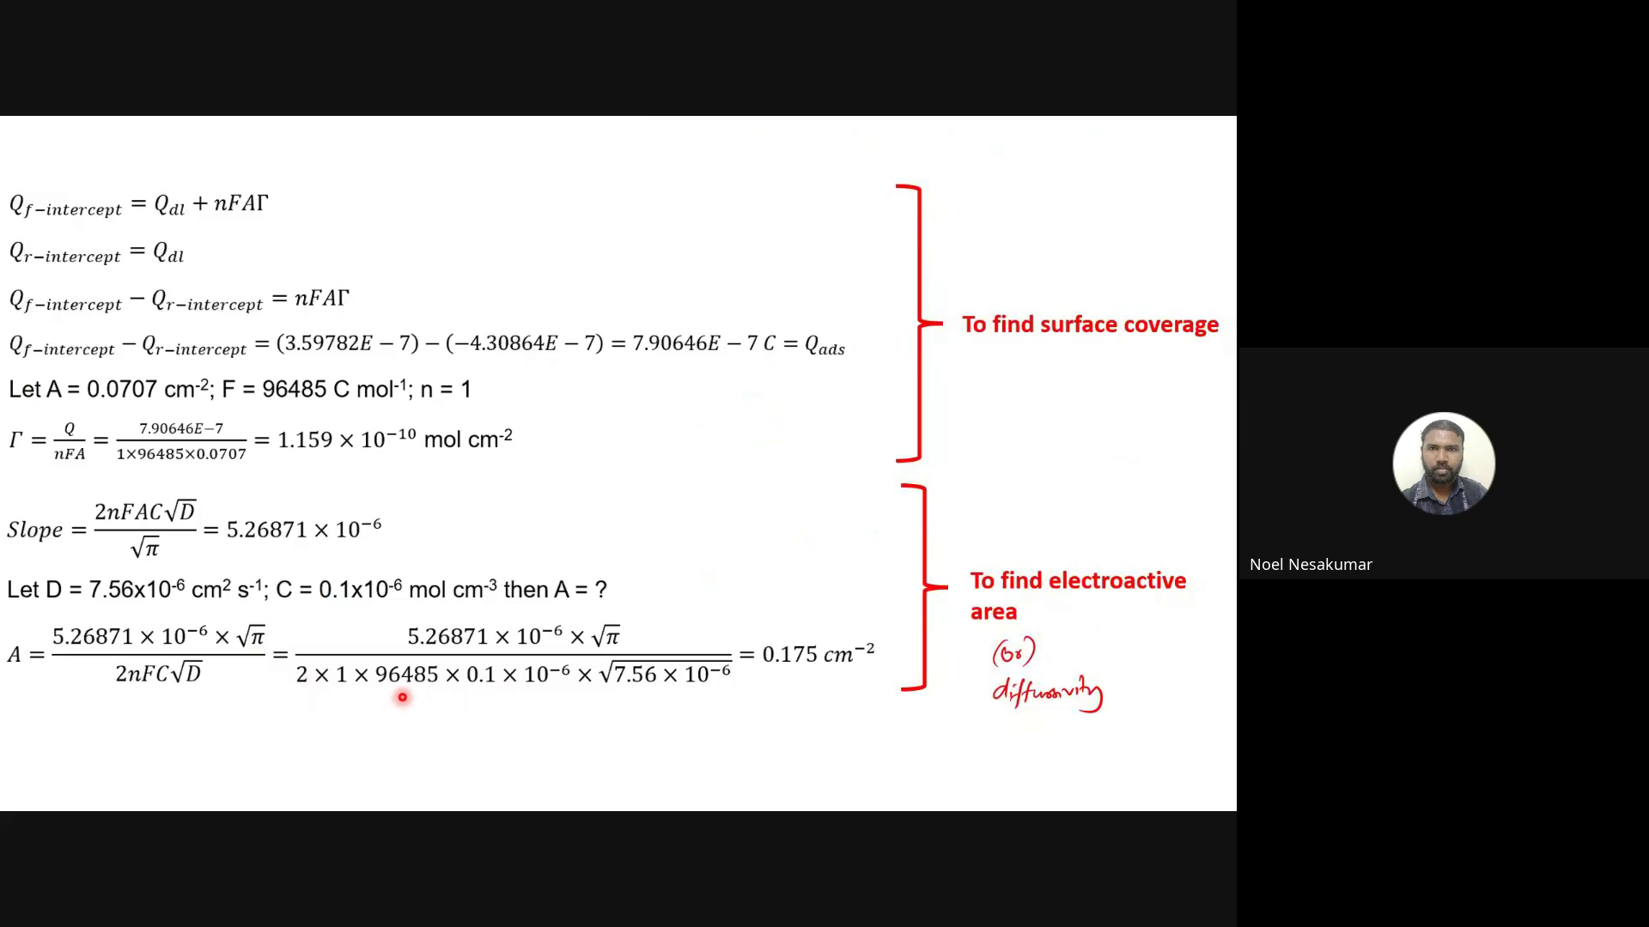
{"action": "key", "text": "Left"}
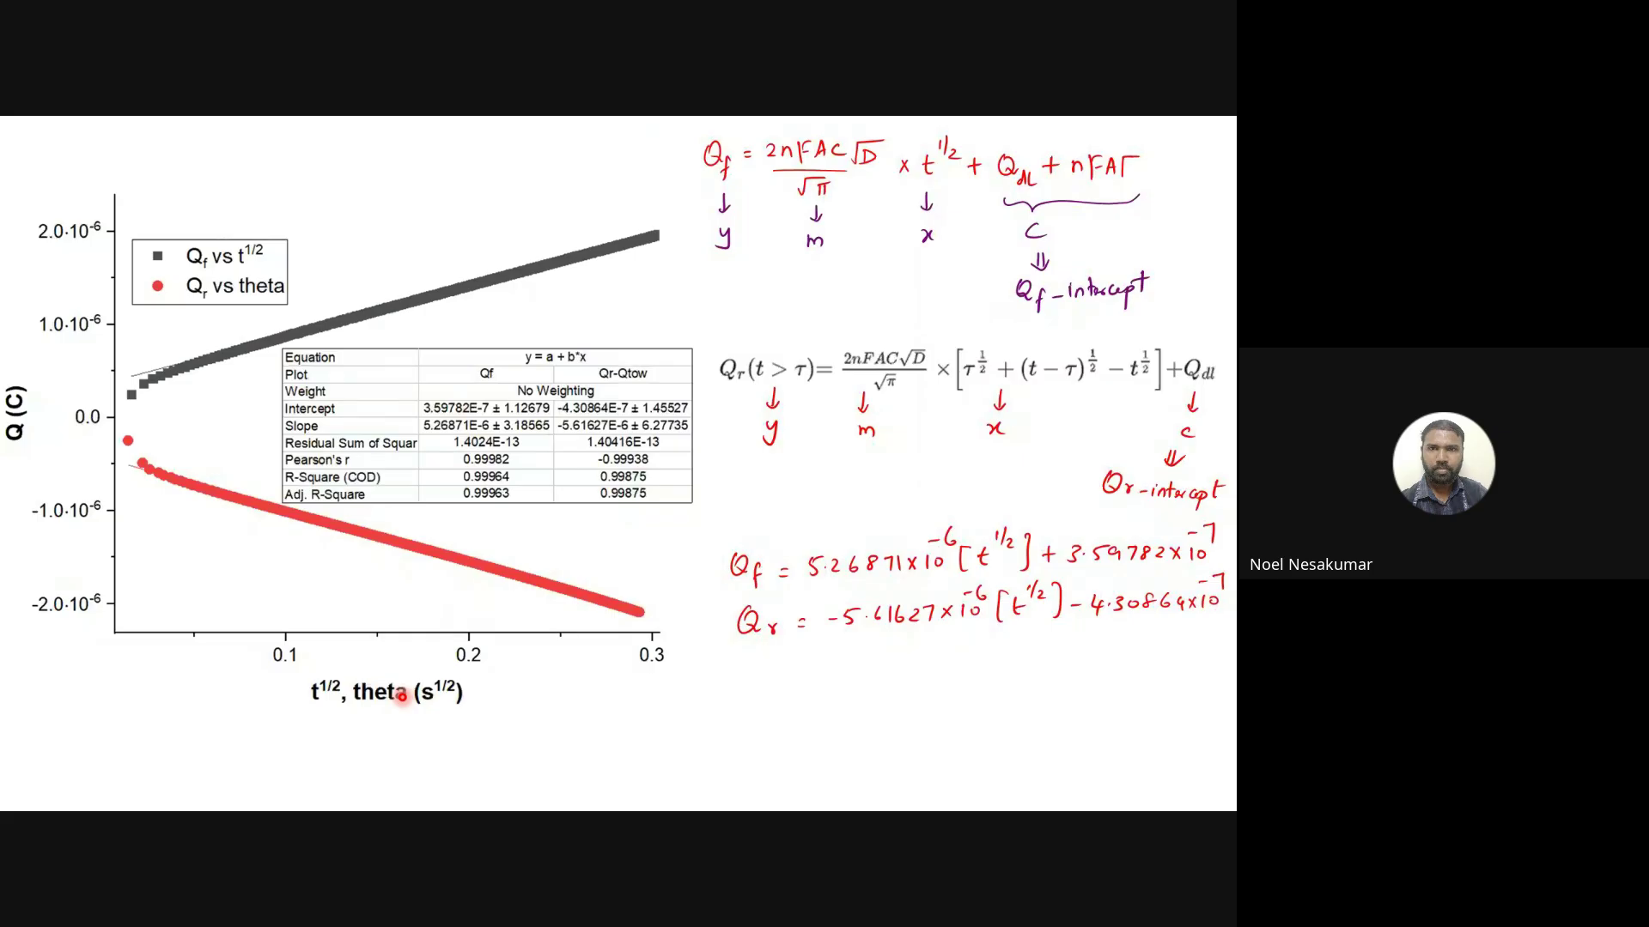
{"action": "key", "text": "Left"}
{"action": "key", "text": "Left"}
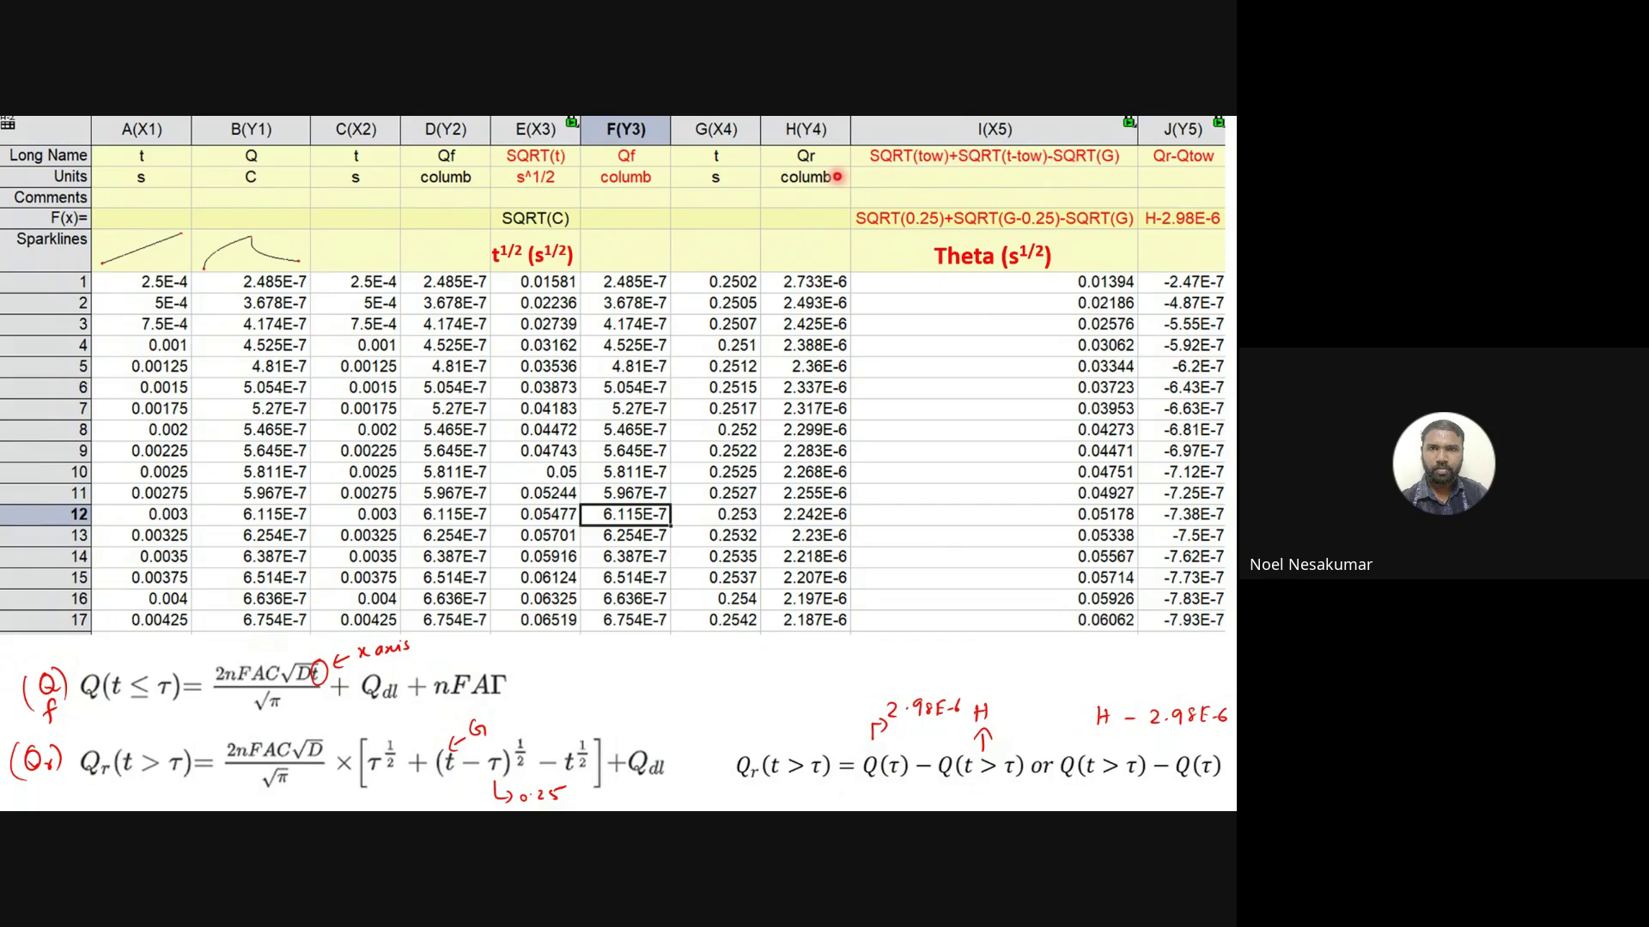
{"action": "key", "text": "Right"}
{"action": "key", "text": "Right"}
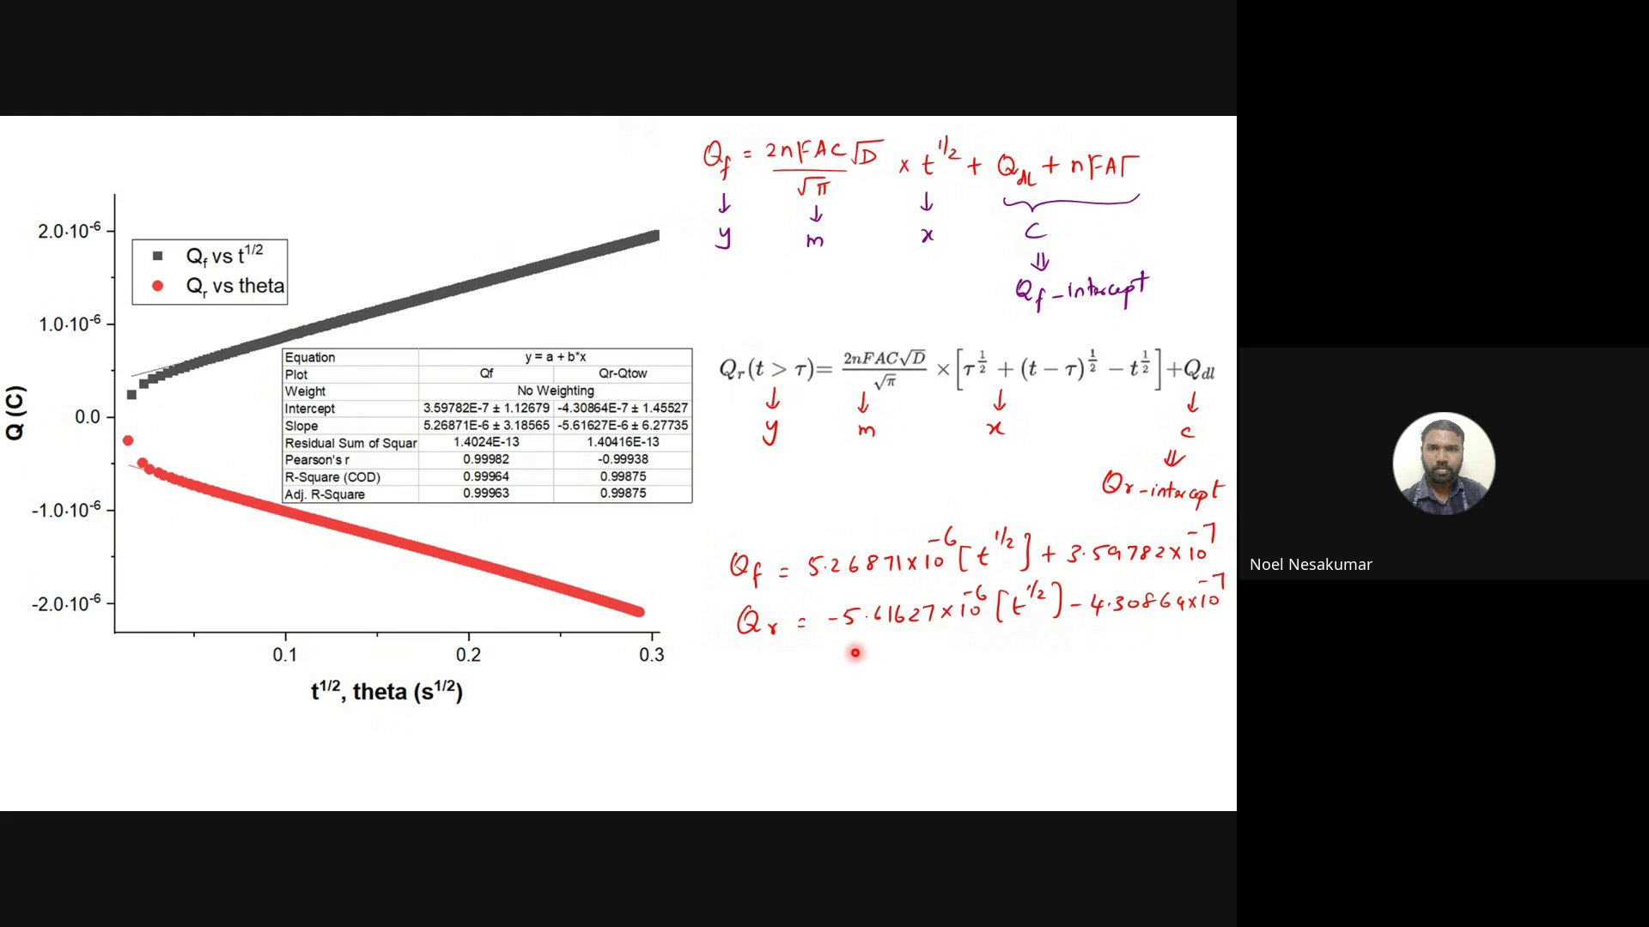
{"action": "key", "text": "Right"}
Step: Switch to OriginPro and plot the Qf column against the Time column as a line graph
{"action": "key", "text": "alt+Tab"}
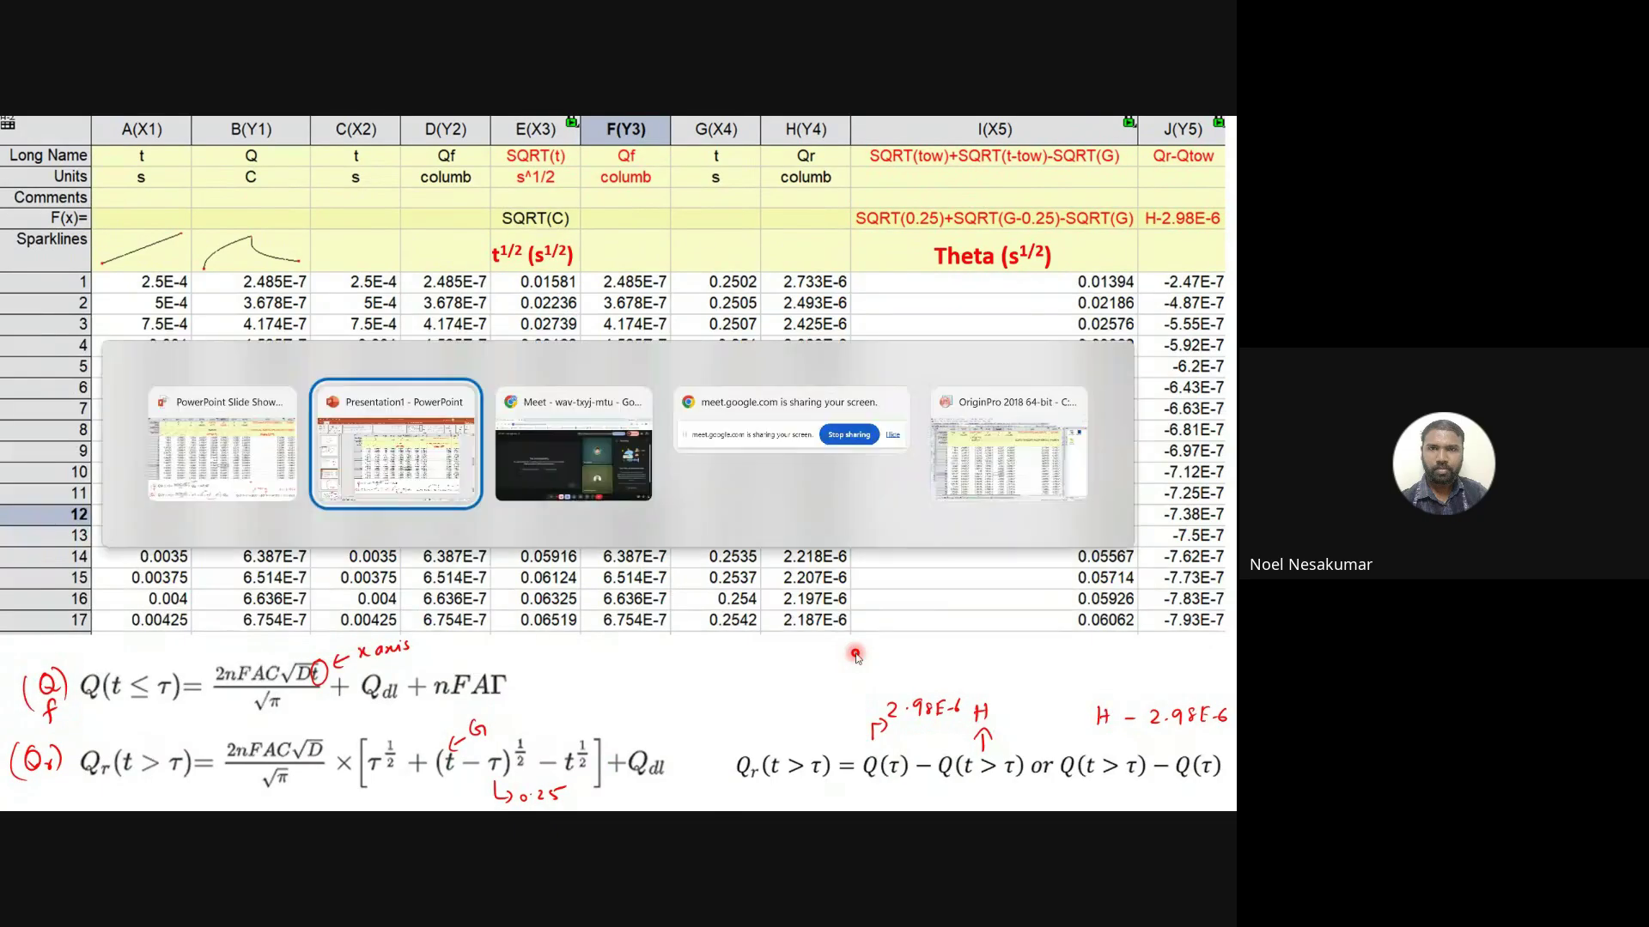
{"action": "key", "text": "alt+Tab"}
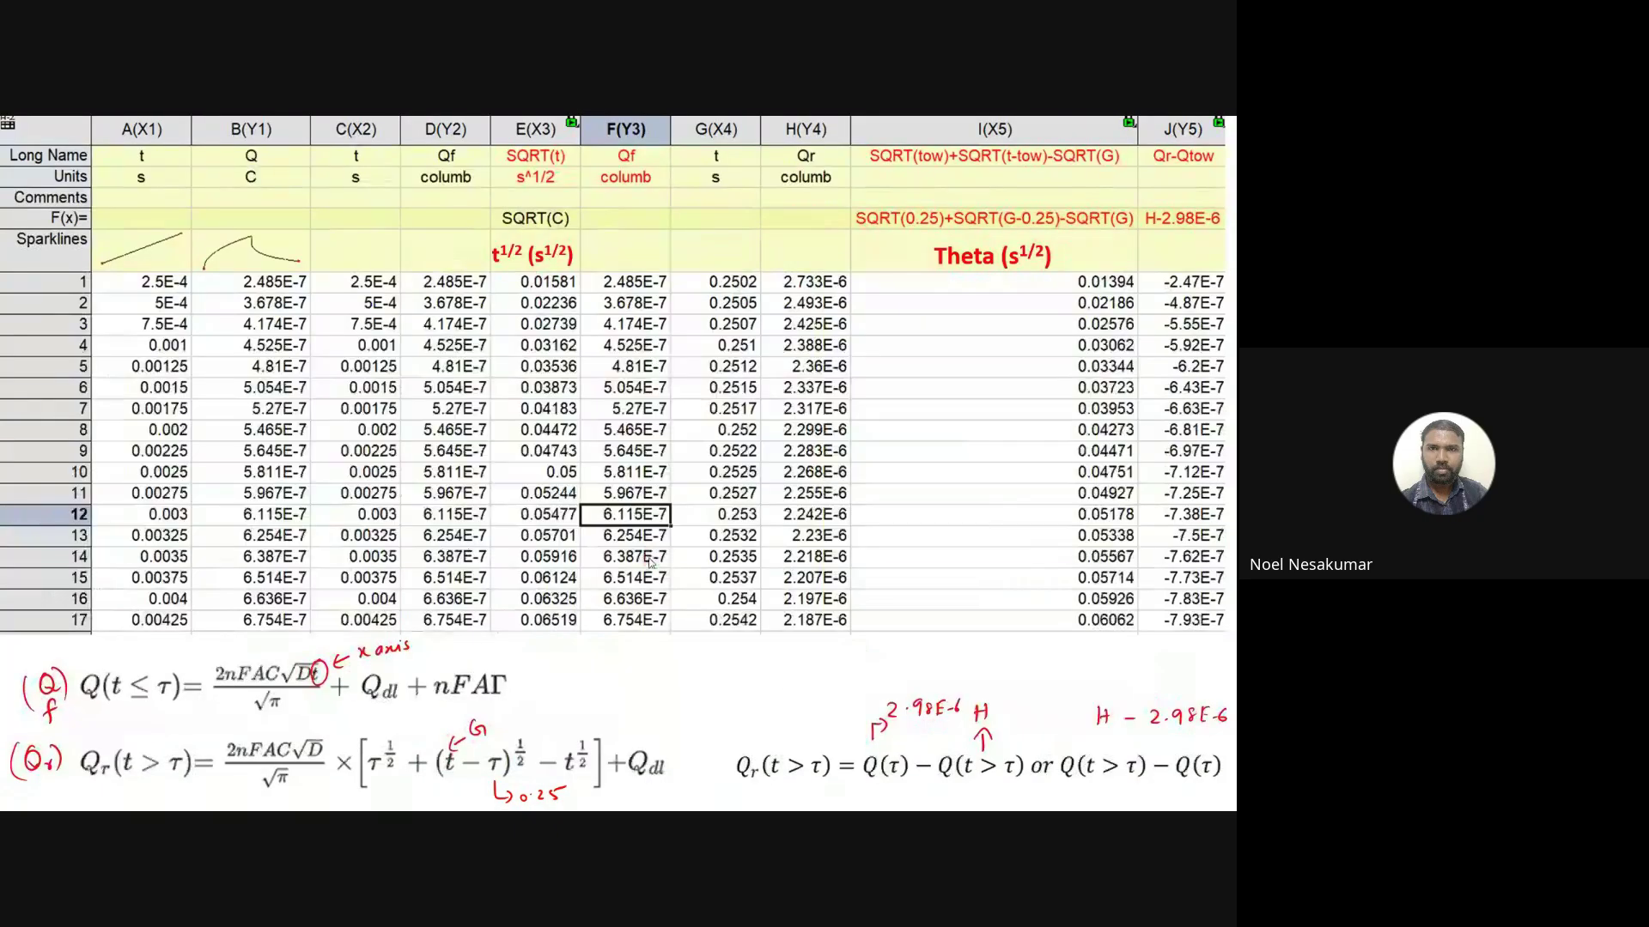
{"action": "key", "text": "alt+Tab"}
{"action": "key", "text": "Tab"}
{"action": "key", "text": "Tab"}
{"action": "key", "text": "Tab"}
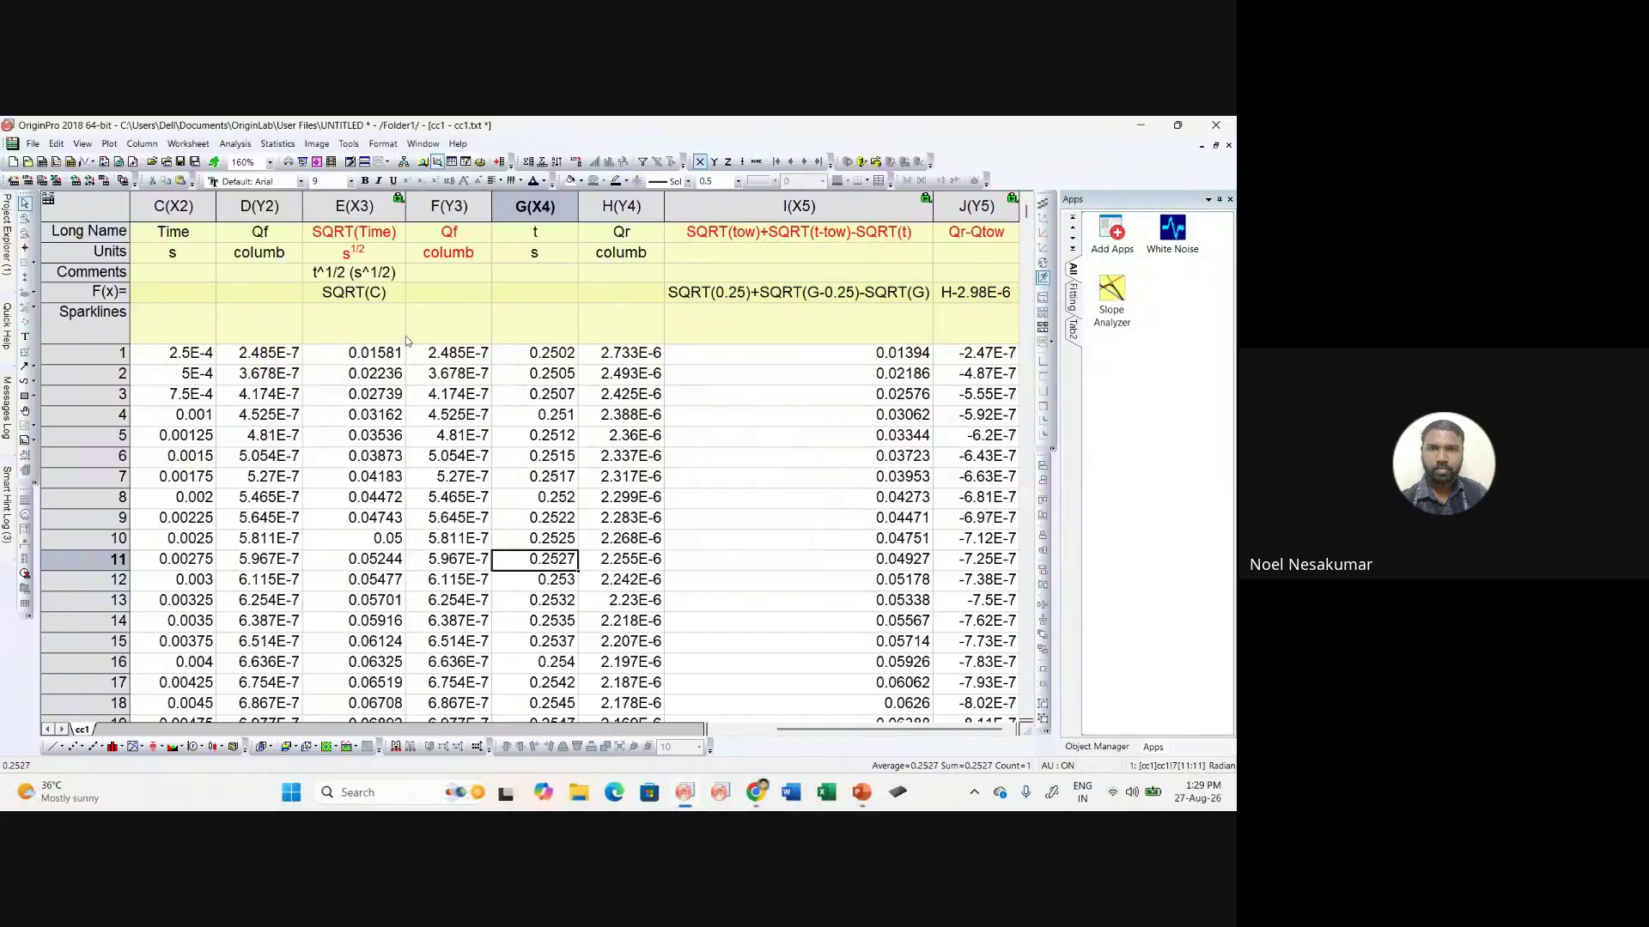
{"action": "scroll", "coordinate": [246, 345], "scroll_direction": "up", "scroll_amount": 2}
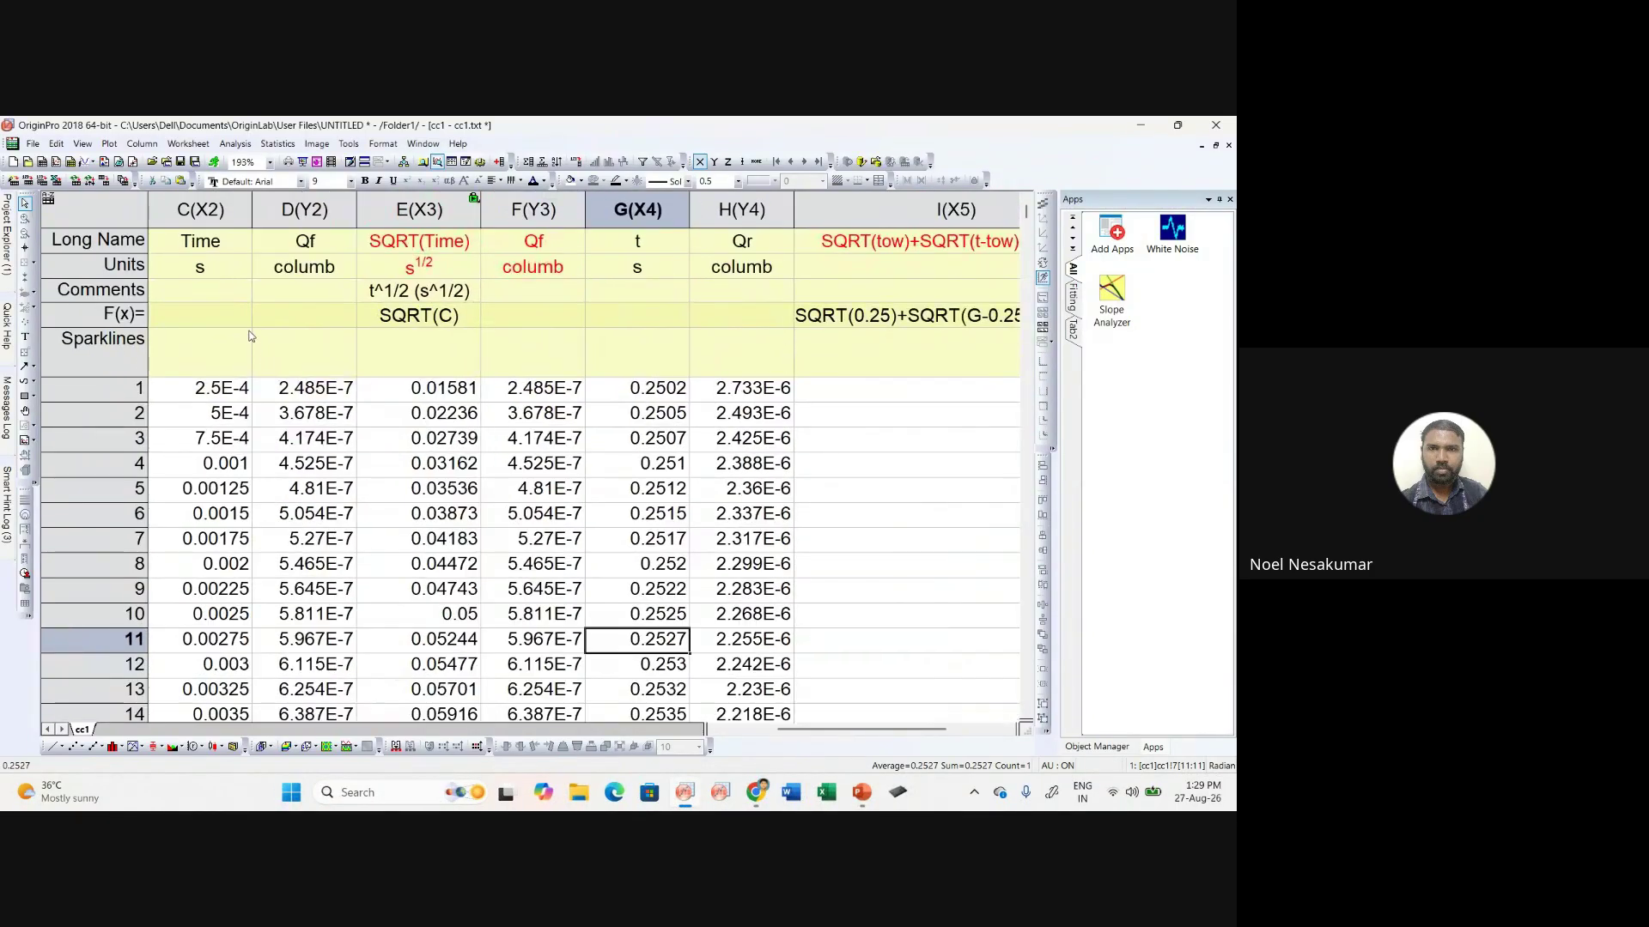
{"action": "left_click_drag", "start_coordinate": [200, 209], "coordinate": [305, 210]}
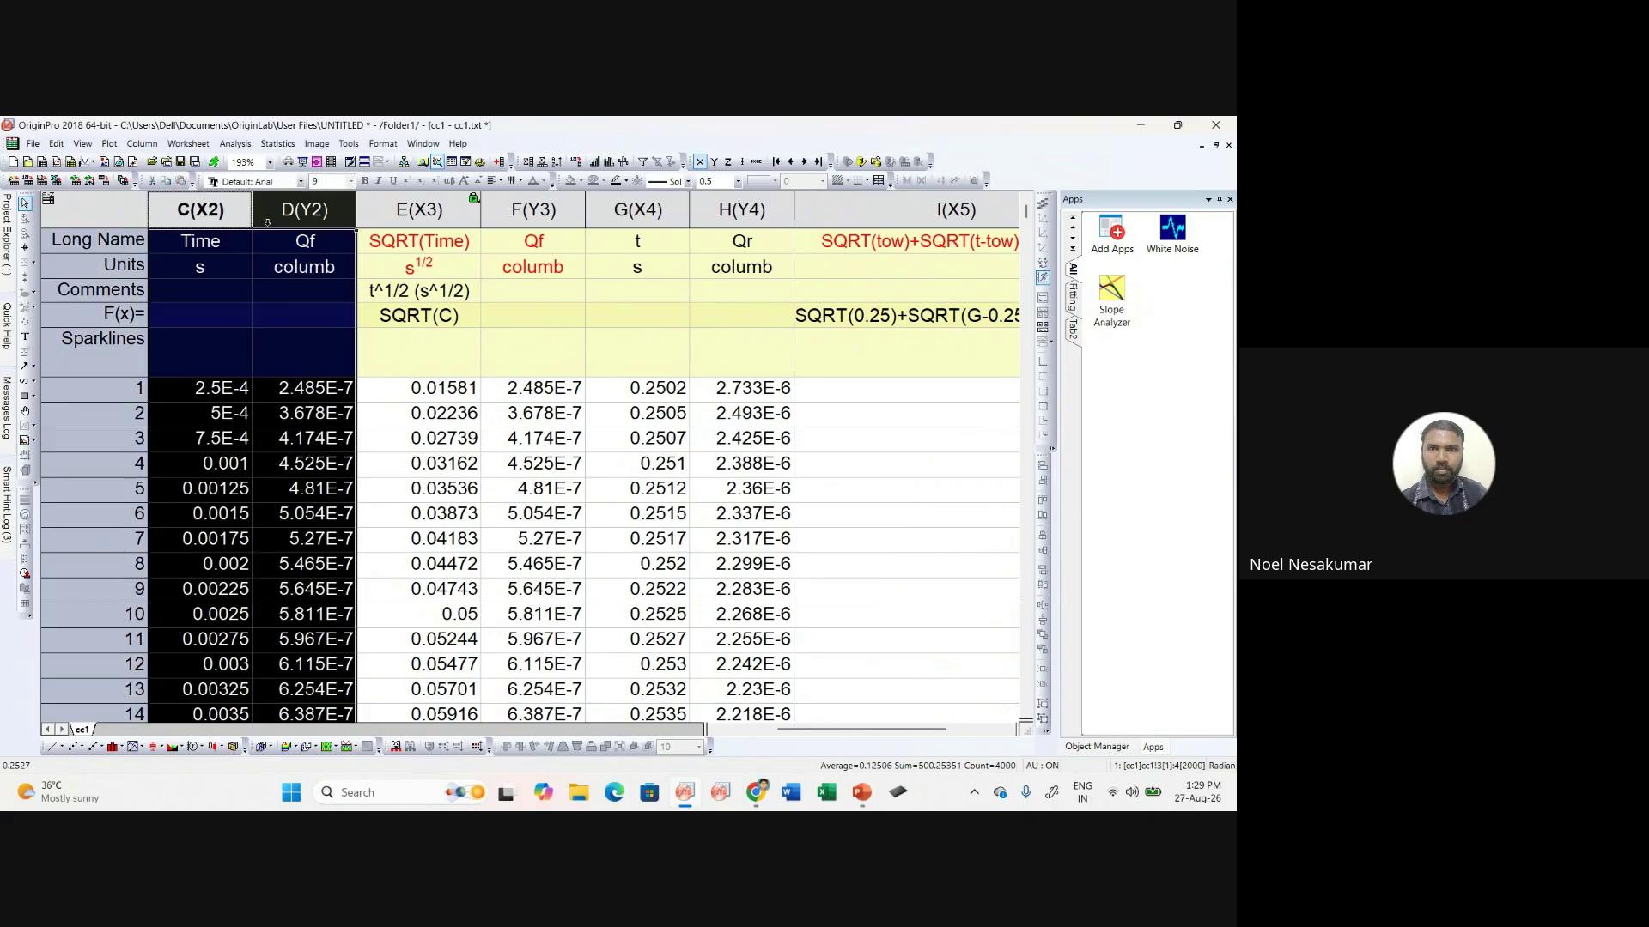
{"action": "left_click", "coordinate": [54, 746]}
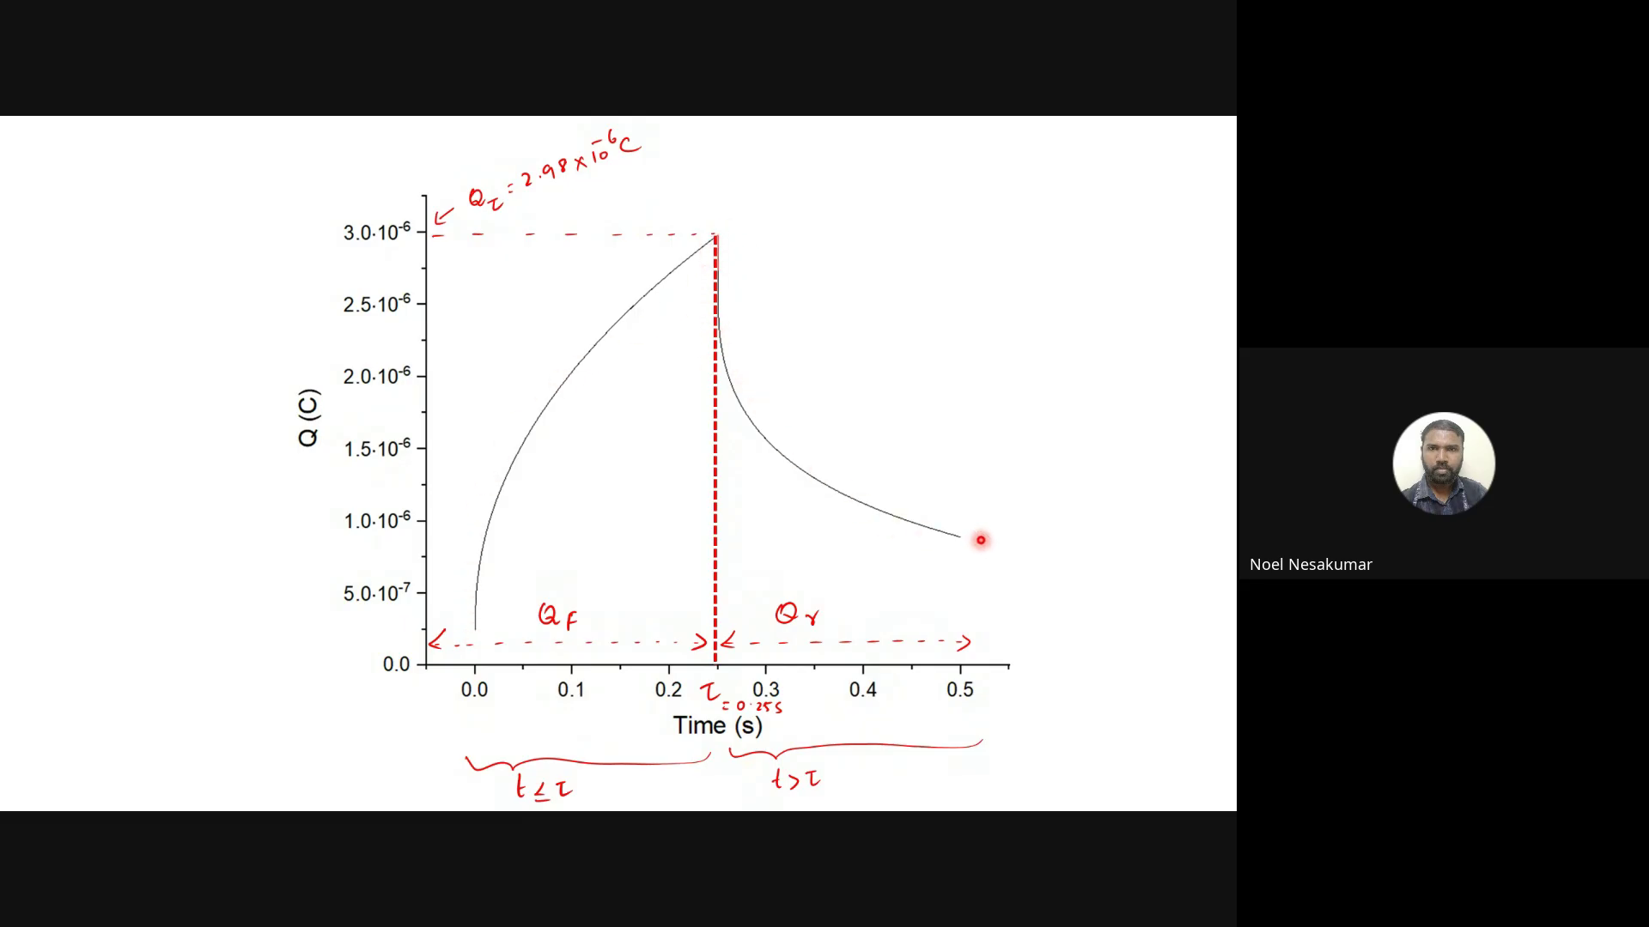
Step: Zoom in closely on the curve's peak near 0.25 s and display the data as scatter points
{"action": "key", "text": "alt+Tab"}
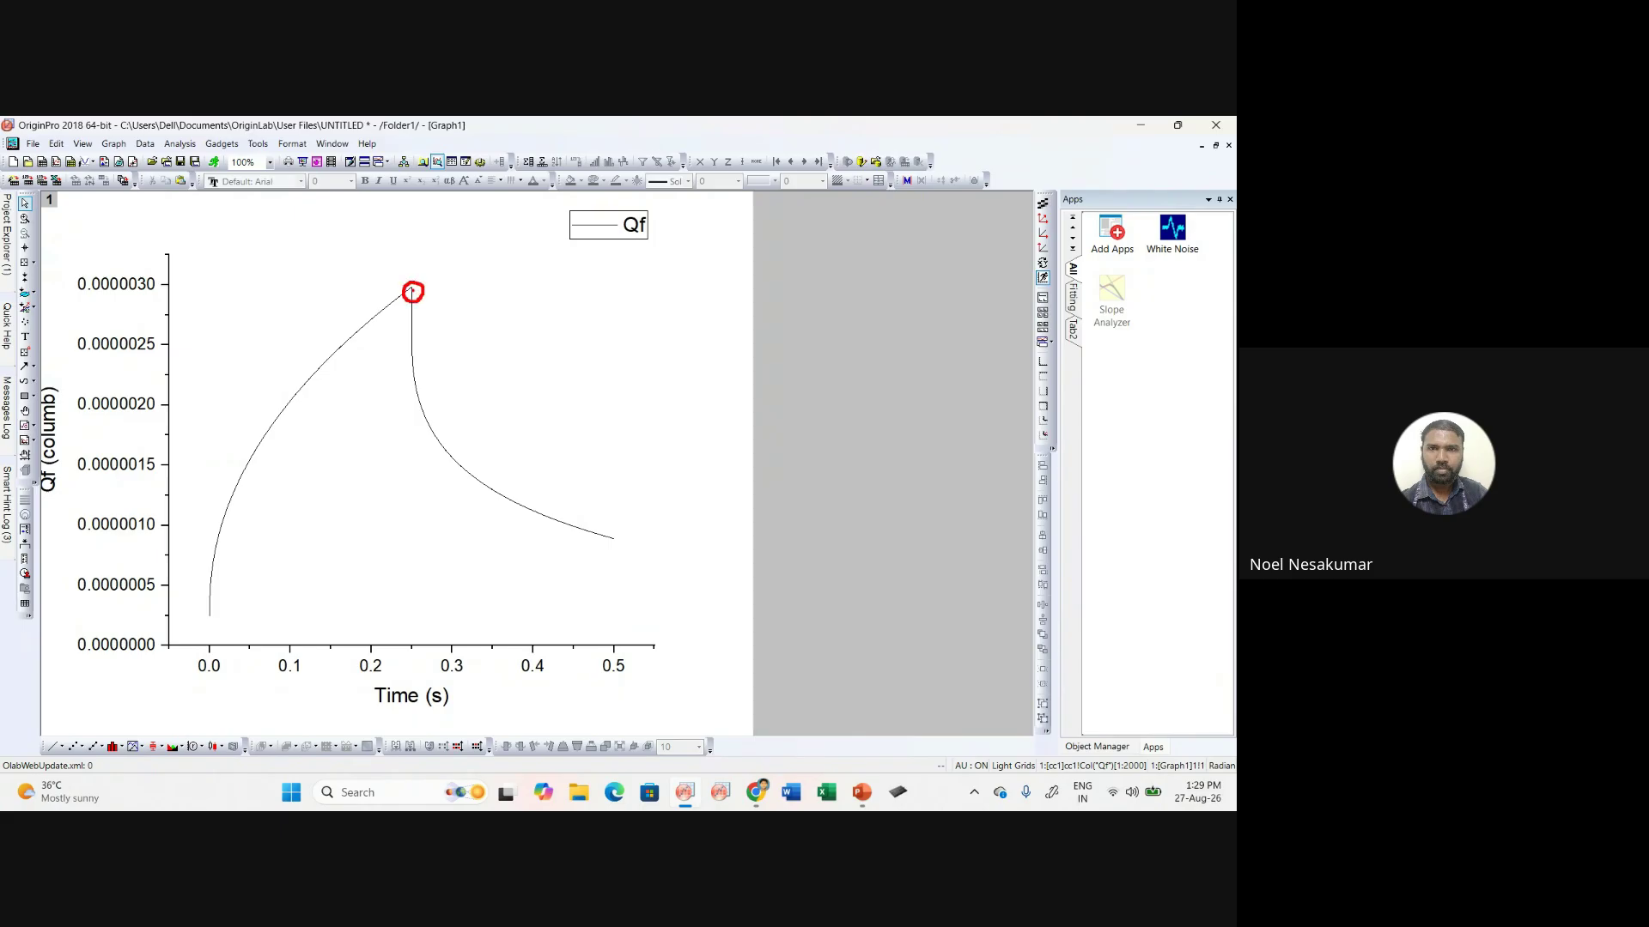
{"action": "left_click_drag", "start_coordinate": [405, 307], "coordinate": [387, 365]}
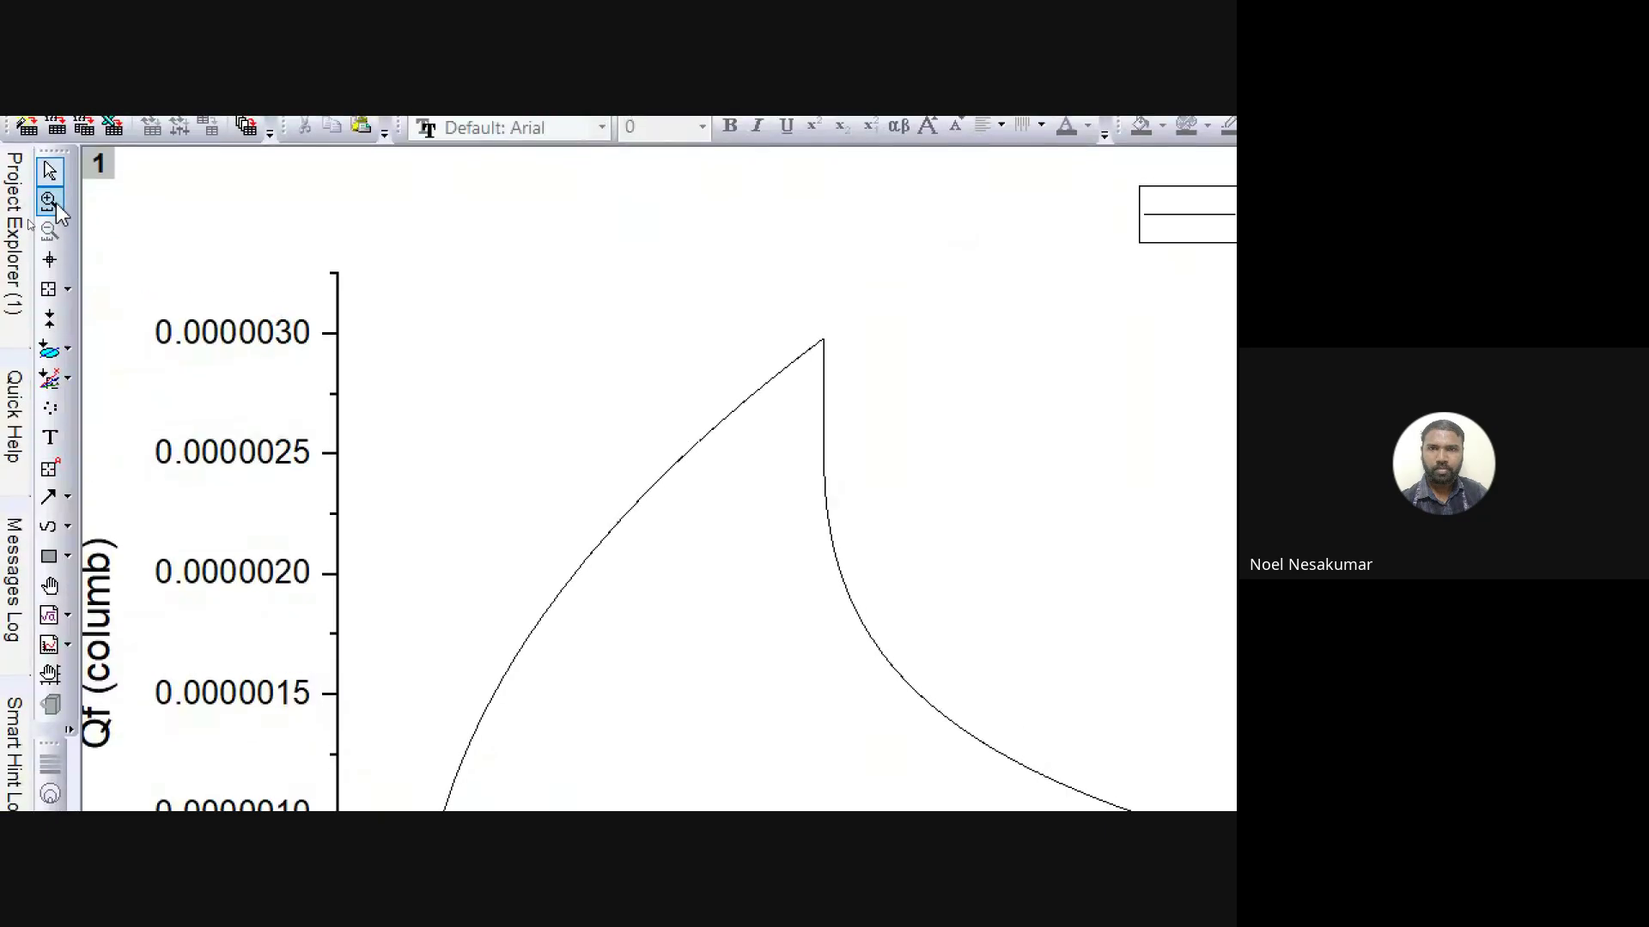
{"action": "left_click", "coordinate": [49, 202]}
{"action": "left_click_drag", "start_coordinate": [798, 296], "coordinate": [854, 392]}
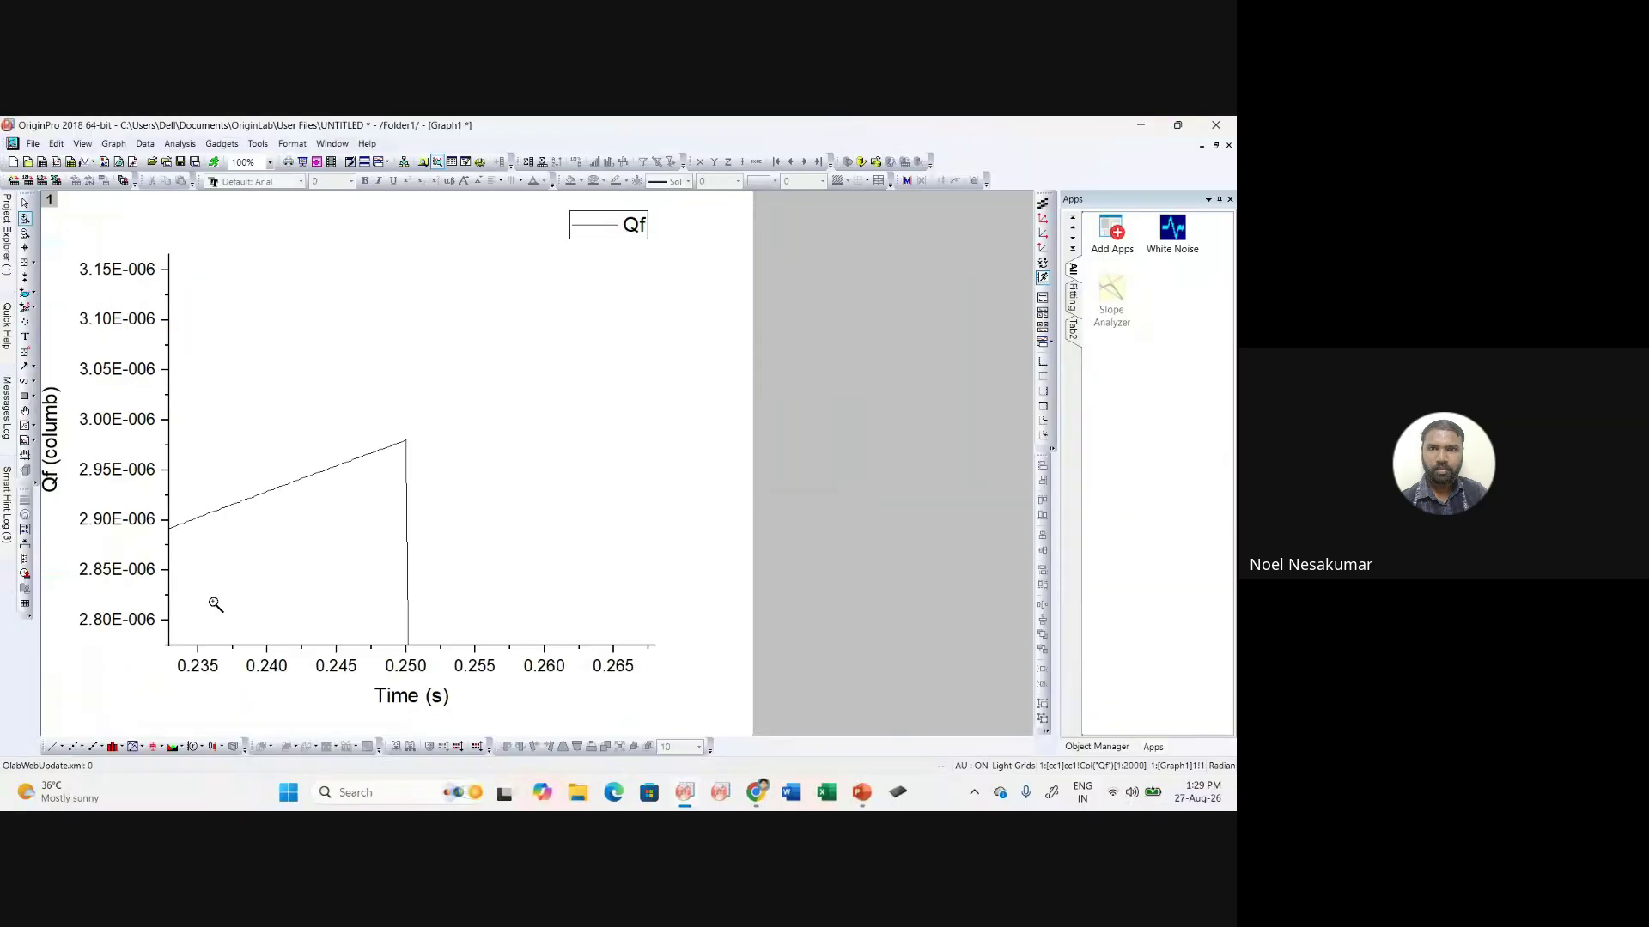
{"action": "left_click", "coordinate": [76, 746]}
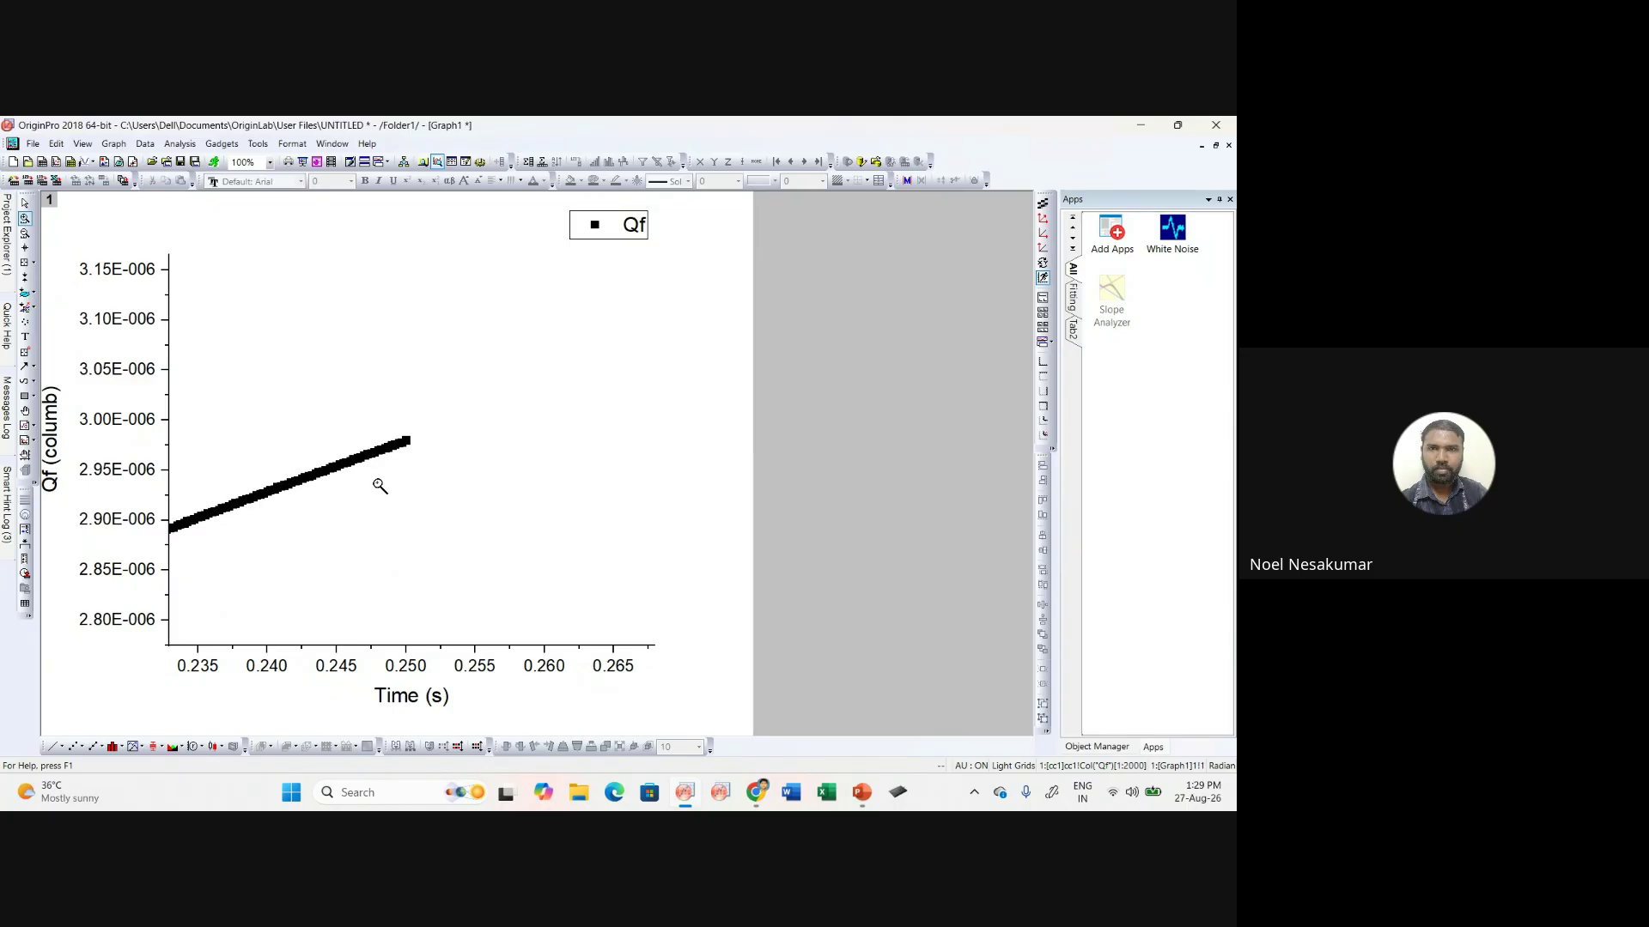
{"action": "left_click_drag", "start_coordinate": [388, 425], "coordinate": [420, 455]}
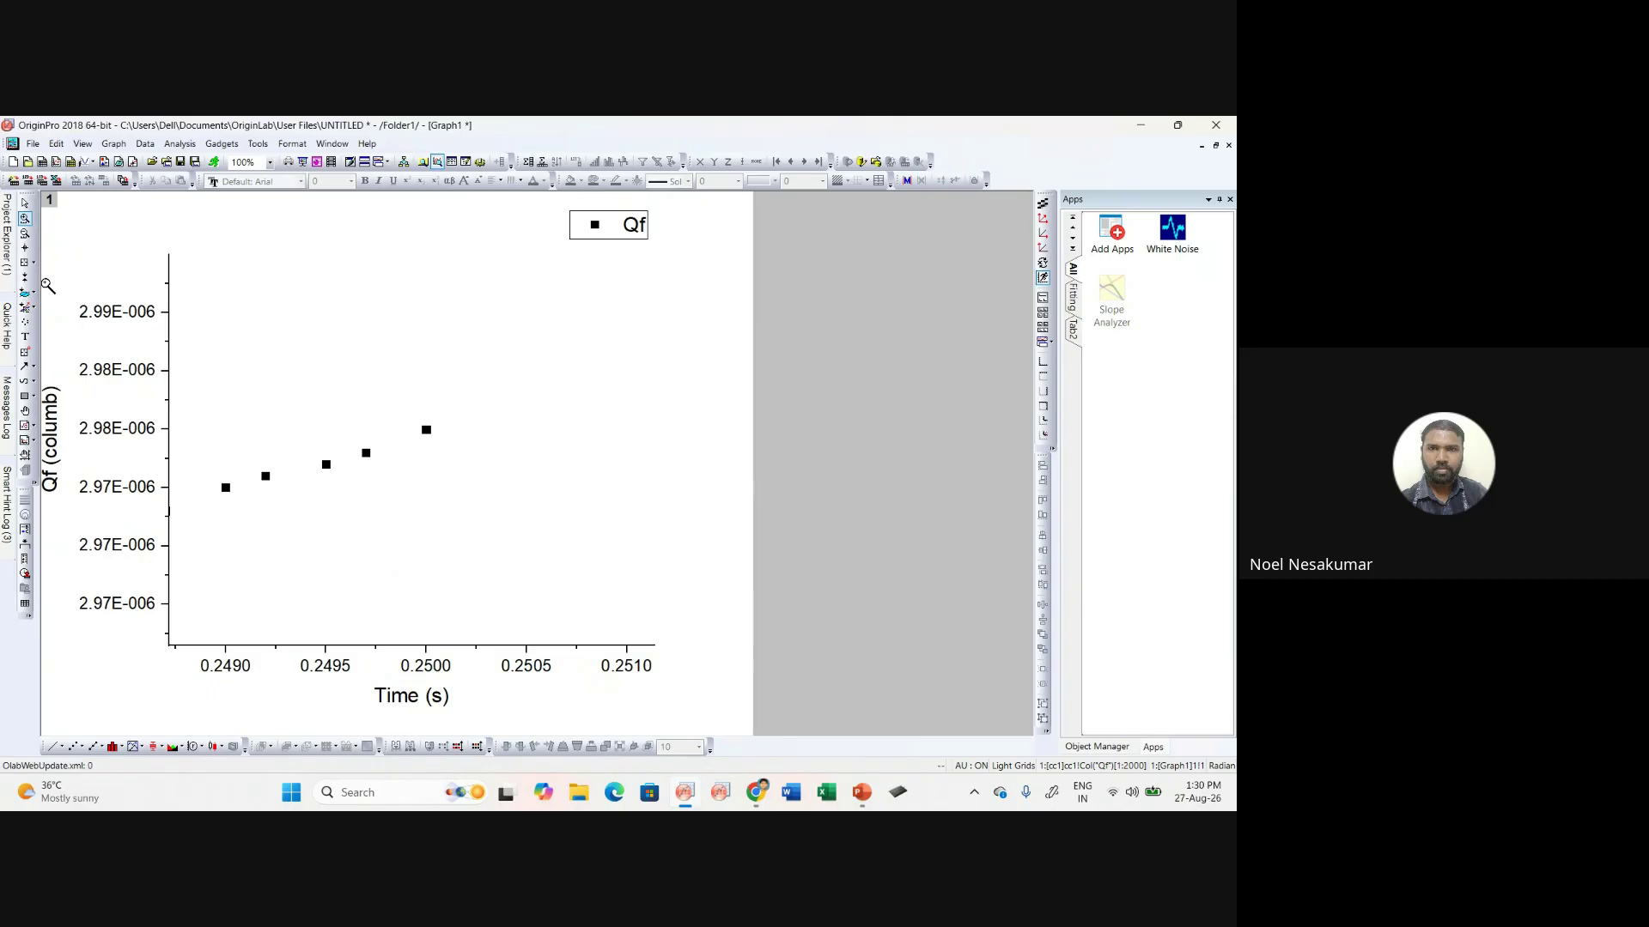
Step: Read the coordinates of the peak data point with the Data Reader
{"action": "left_click", "coordinate": [25, 204]}
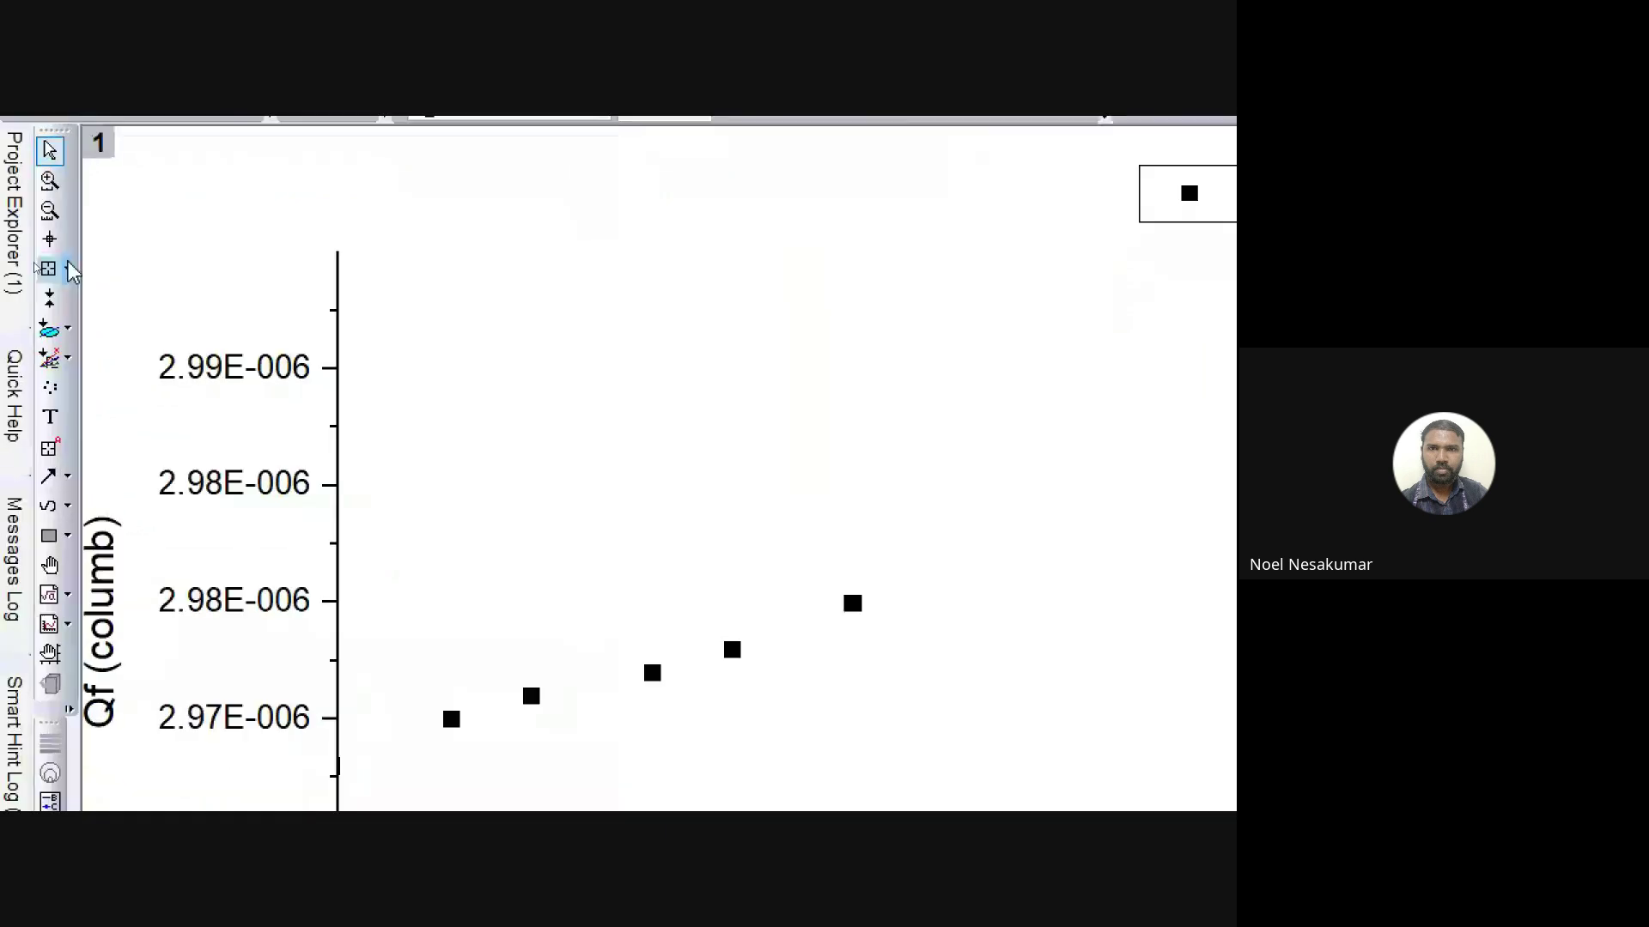
{"action": "left_click", "coordinate": [70, 271]}
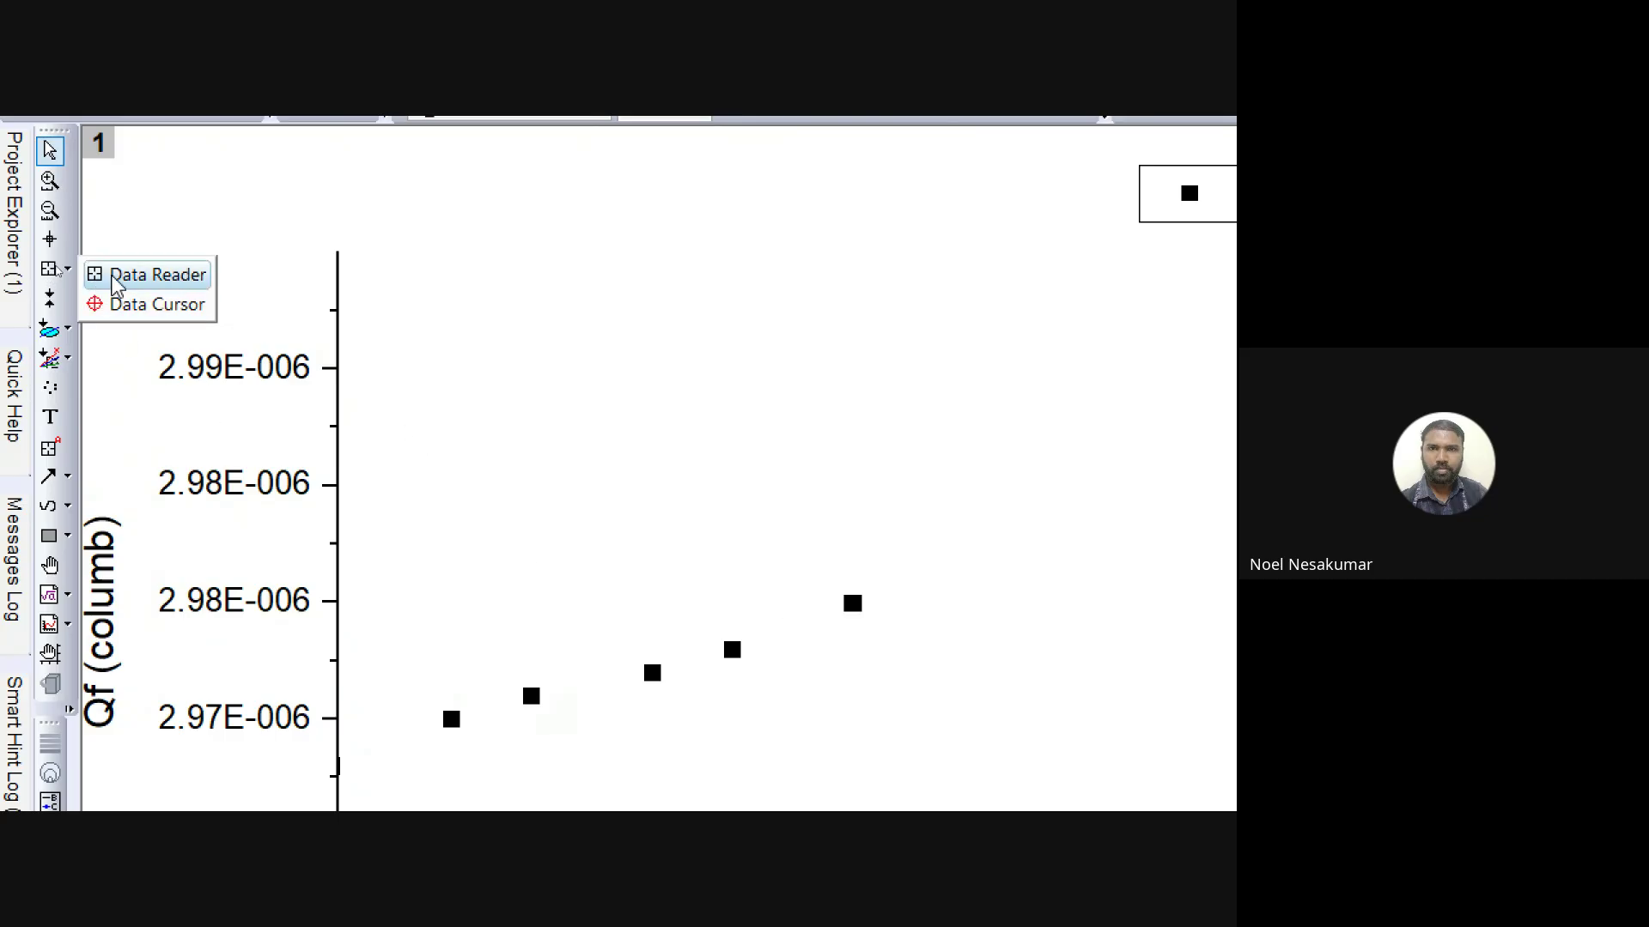
{"action": "left_click", "coordinate": [118, 283]}
{"action": "left_click", "coordinate": [851, 603]}
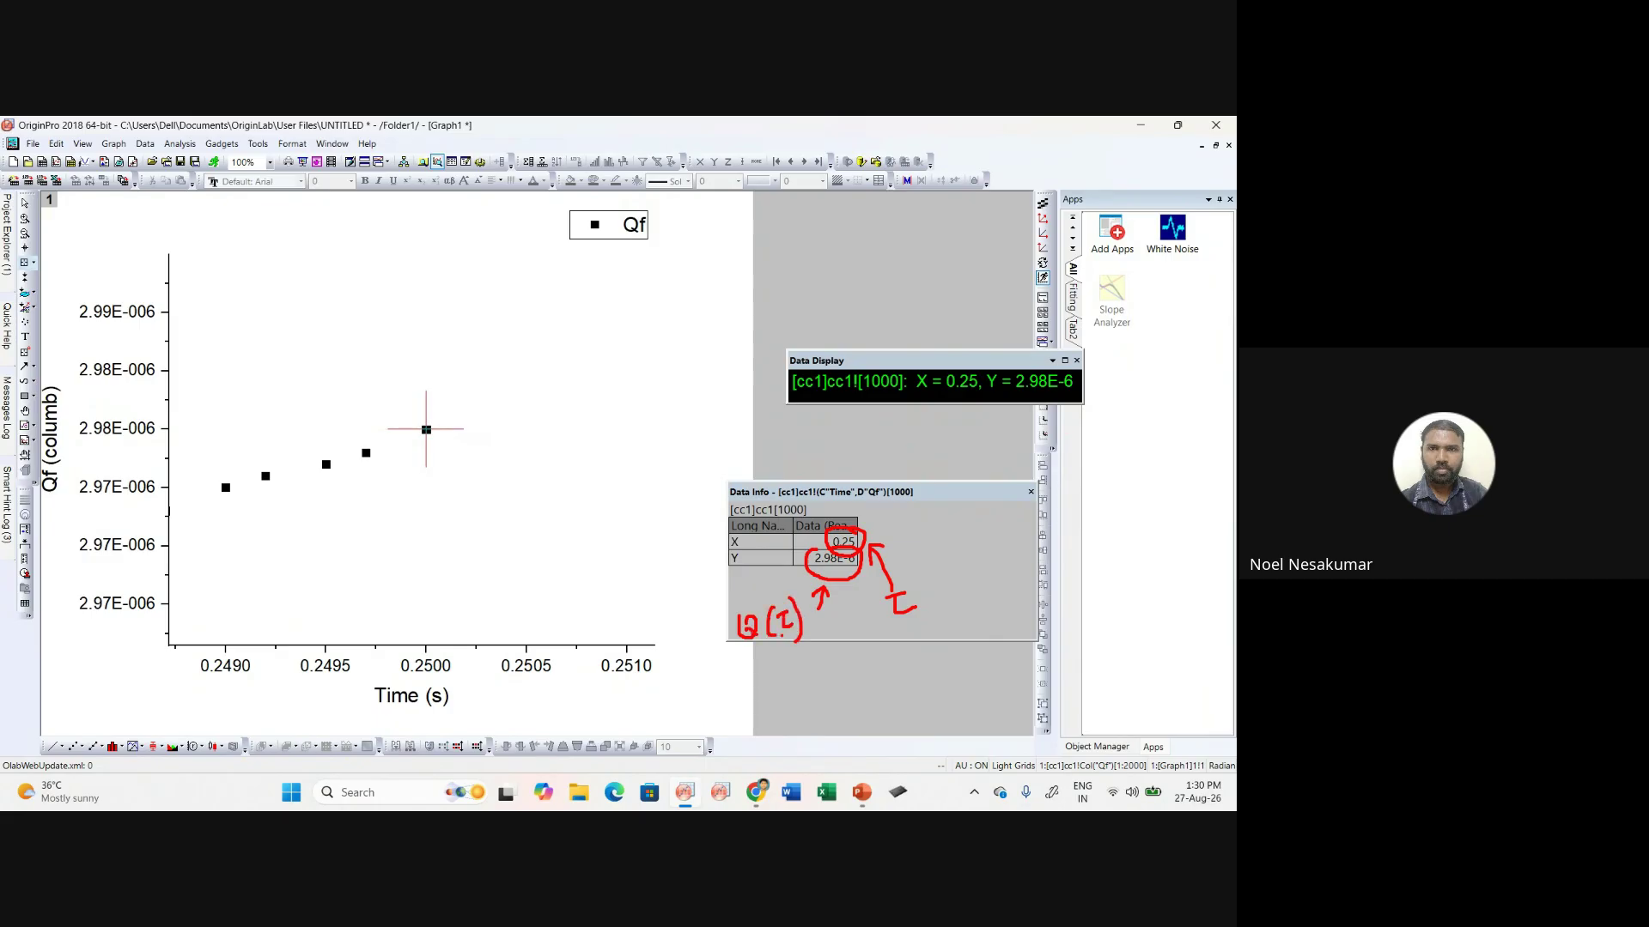
Step: Compare the peak reading with the charge-time slide in PowerPoint and trace the peak point to both axes of the OriginPro graph
{"action": "key", "text": "Left"}
{"action": "key", "text": "Left"}
{"action": "key", "text": "Left"}
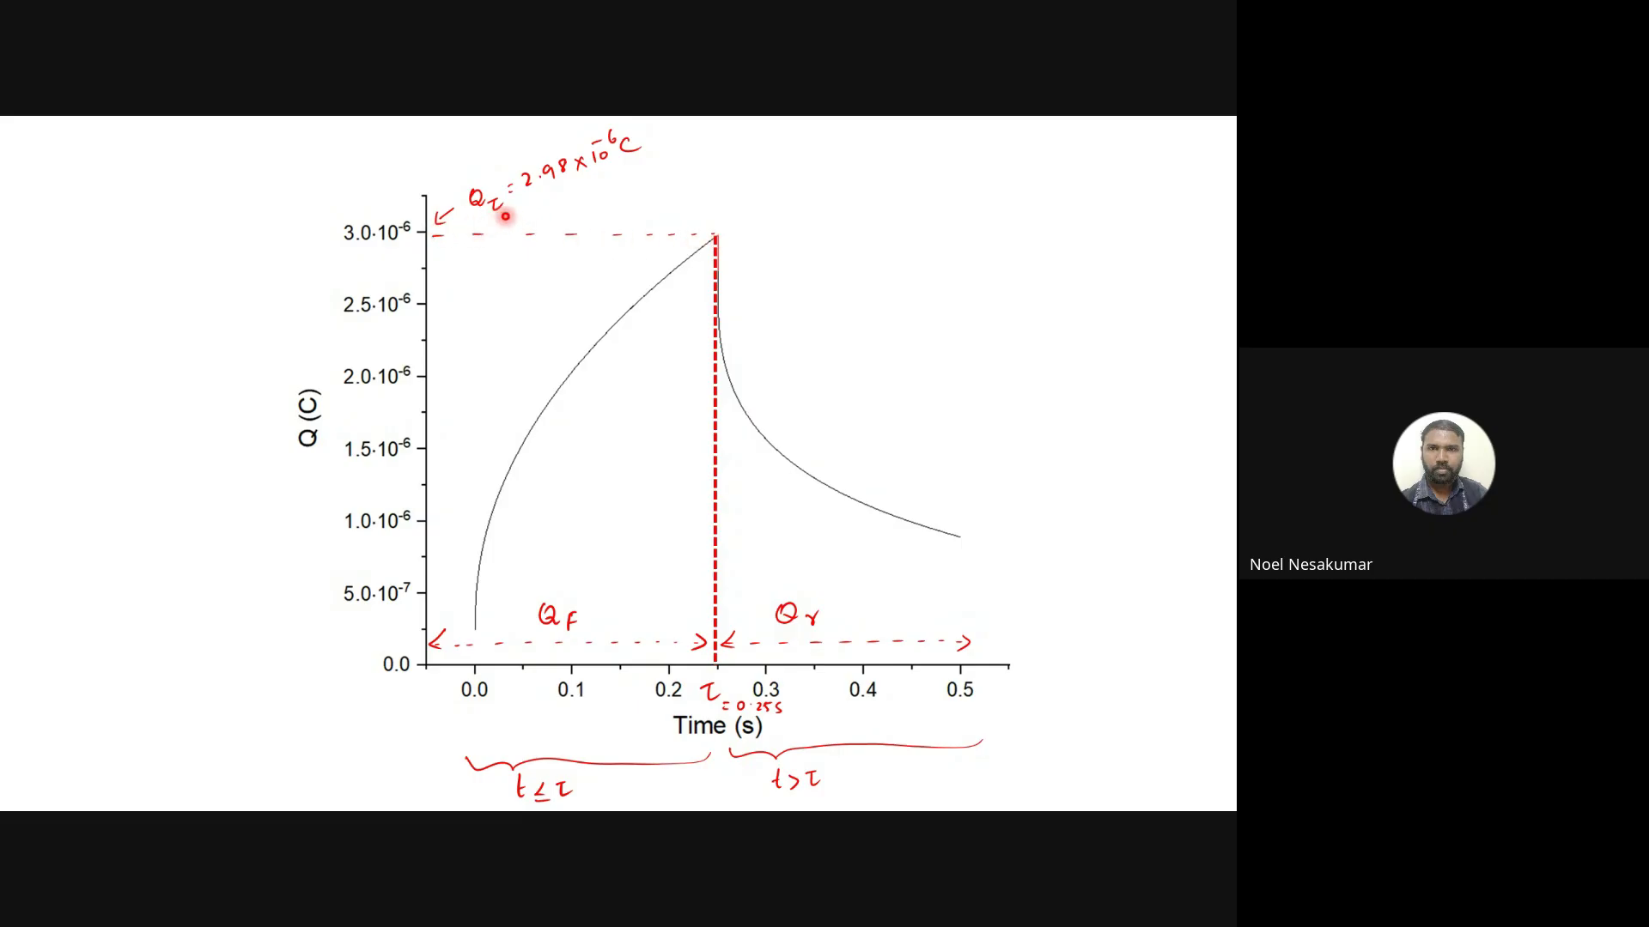
{"action": "key", "text": "alt+Tab"}
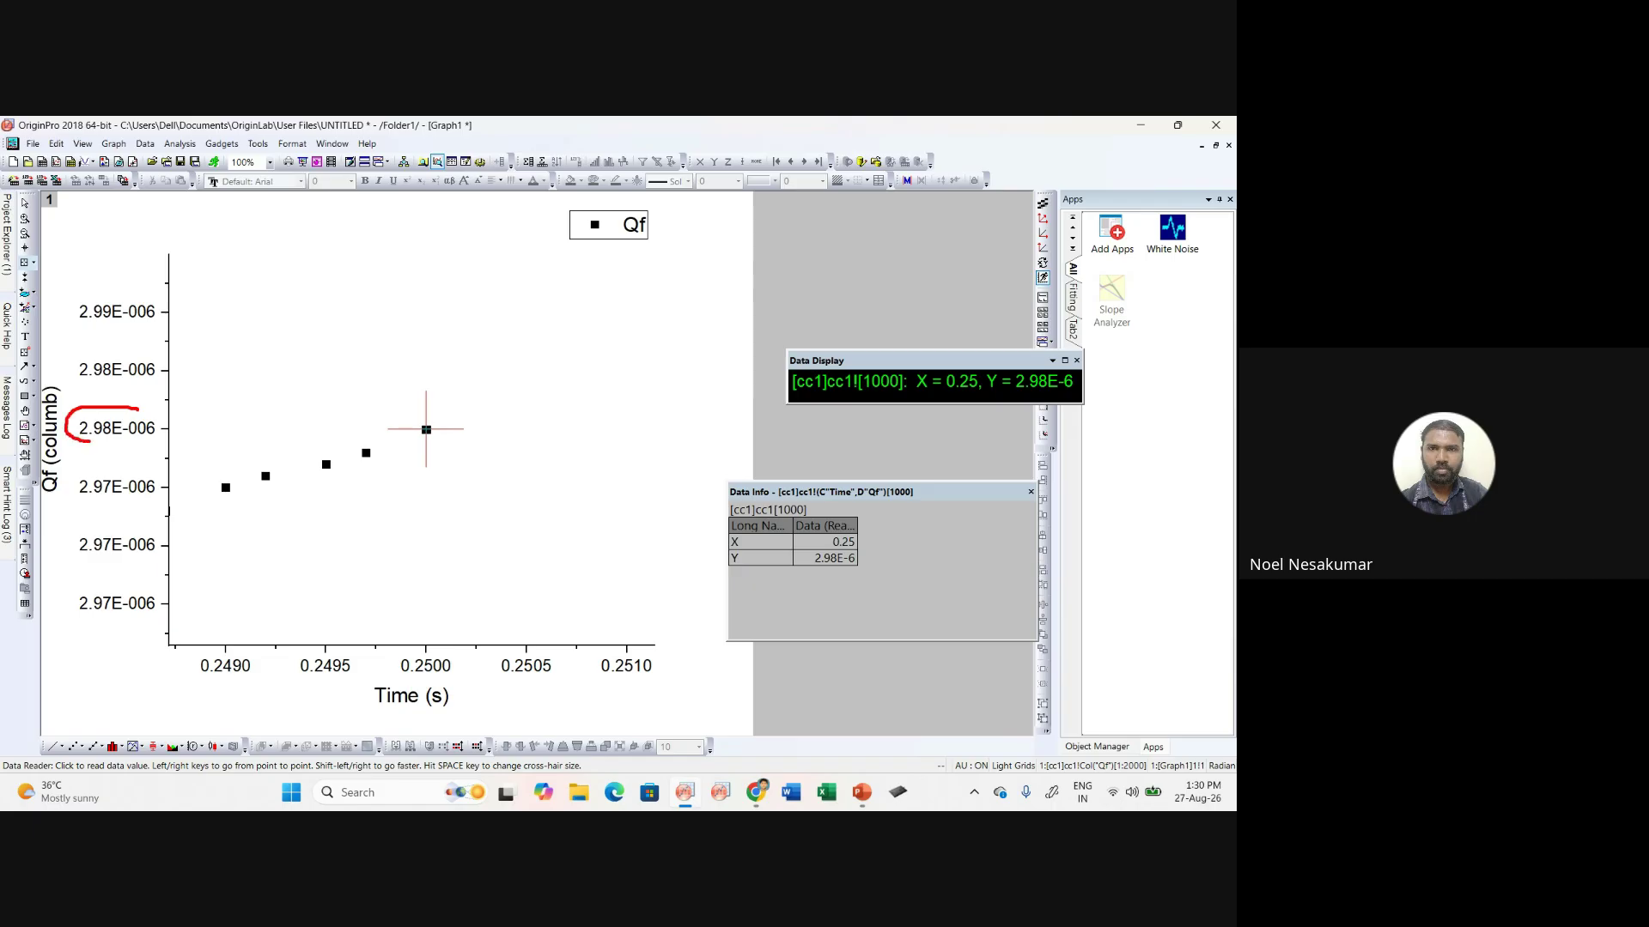
{"action": "mouse_move", "coordinate": [176, 442]}
{"action": "left_mouse_down"}
{"action": "mouse_move", "coordinate": [137, 402]}
{"action": "mouse_move", "coordinate": [410, 429]}
{"action": "mouse_move", "coordinate": [422, 538]}
{"action": "left_mouse_up"}
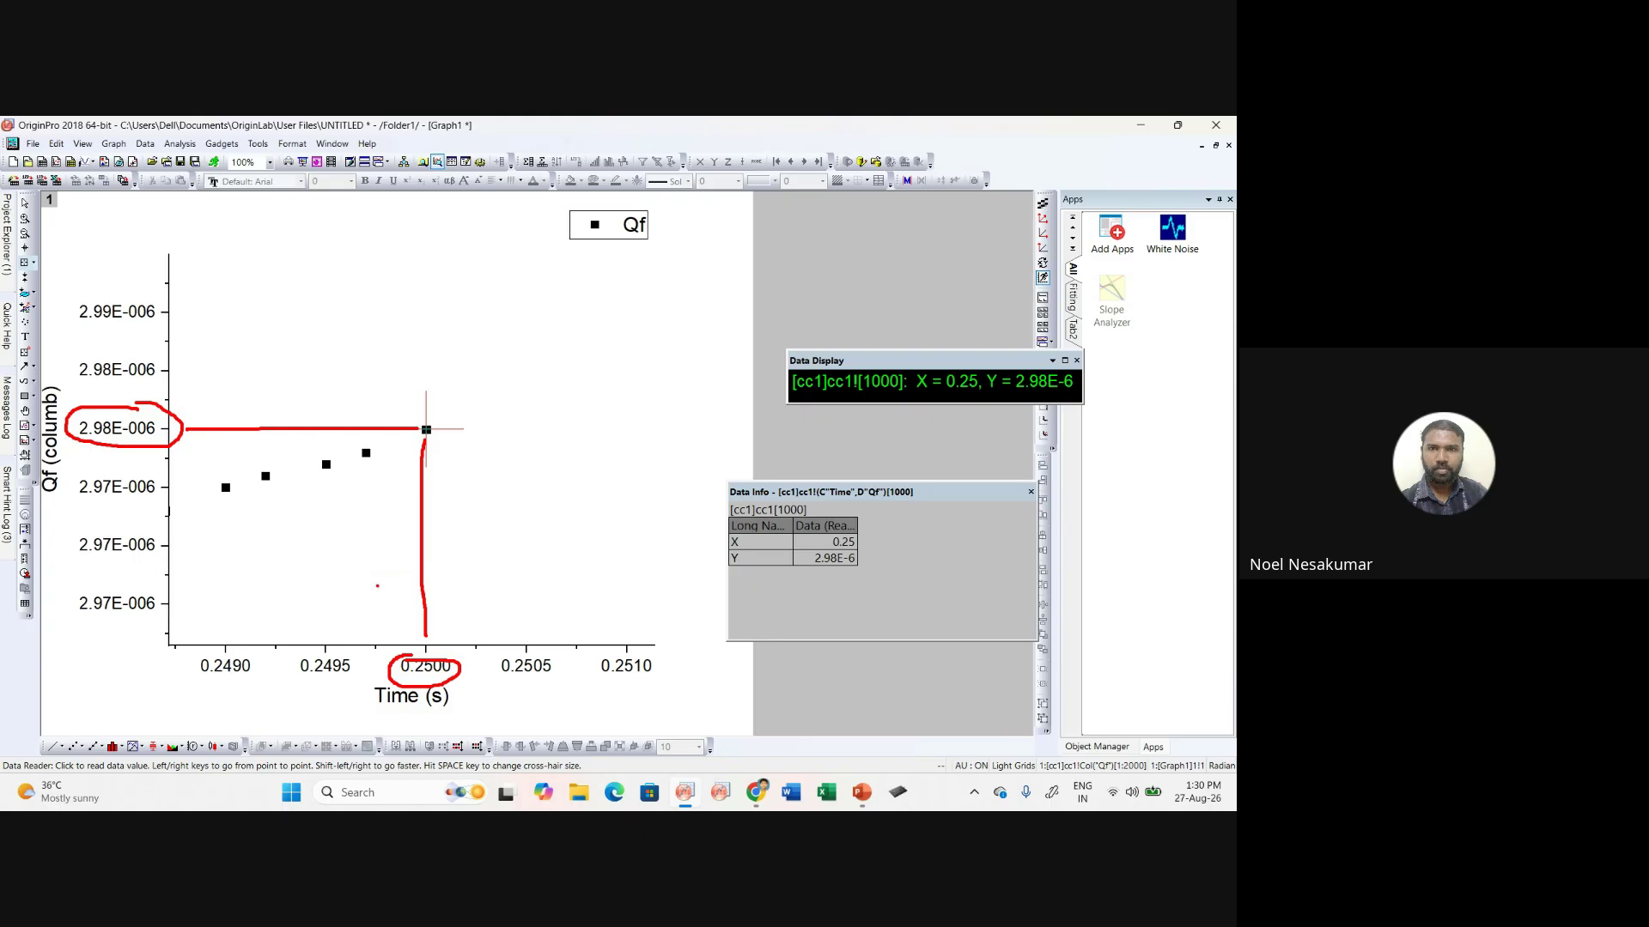
{"action": "key", "text": "Escape"}
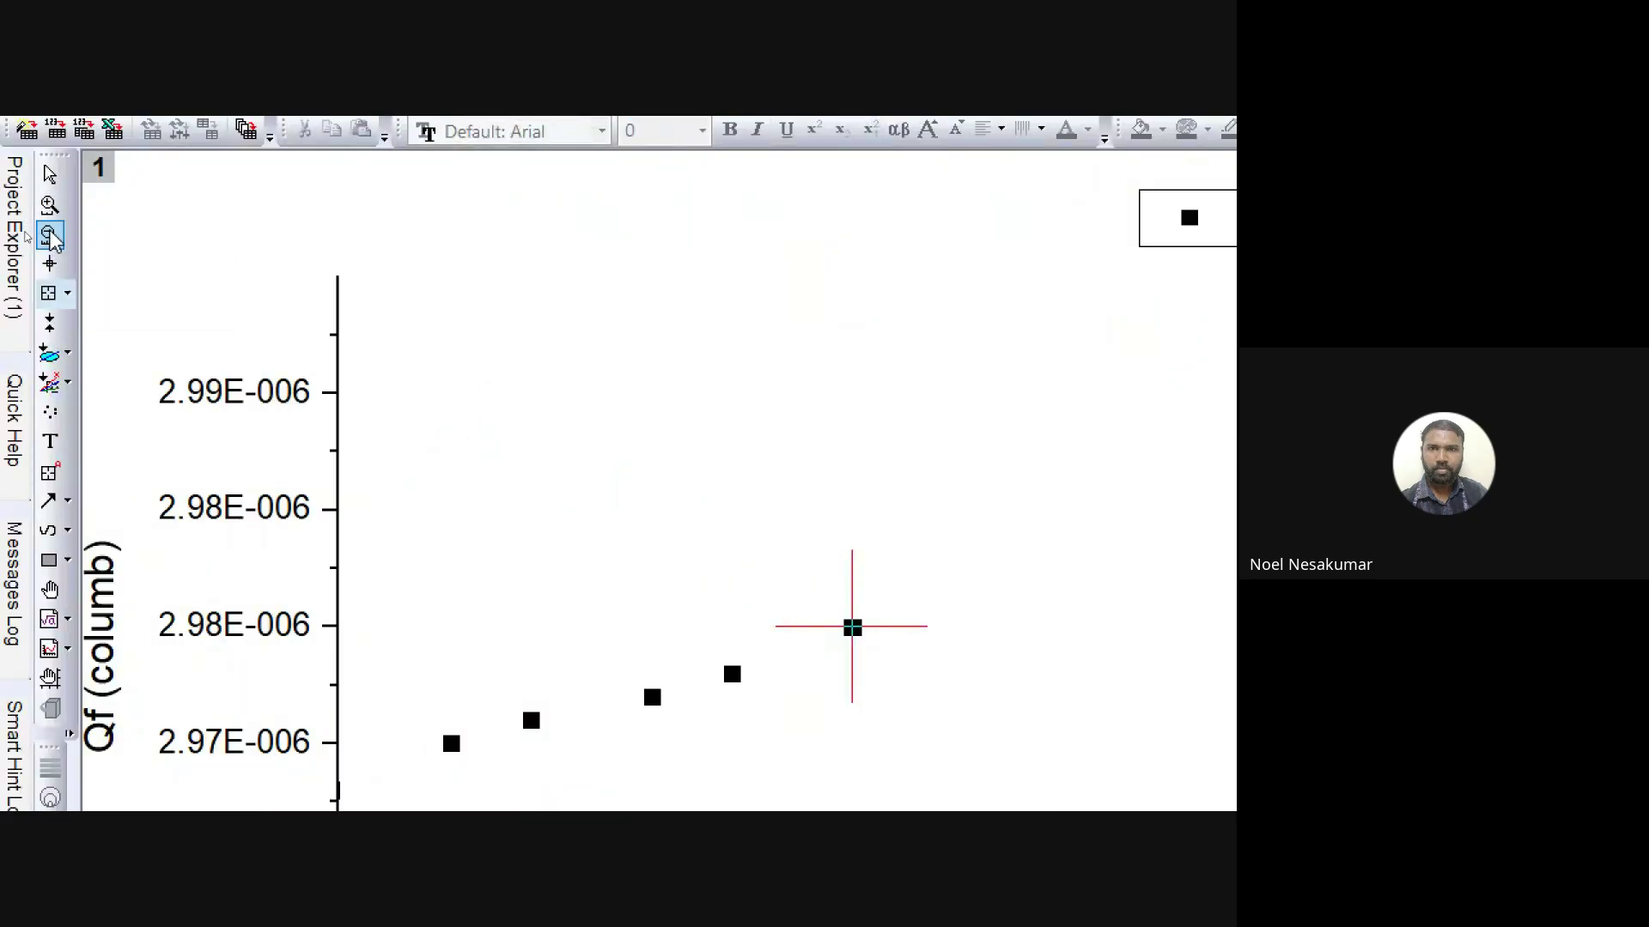
Step: Restore the graph to its full axis range and change the plot back to a line
{"action": "left_click", "coordinate": [49, 237]}
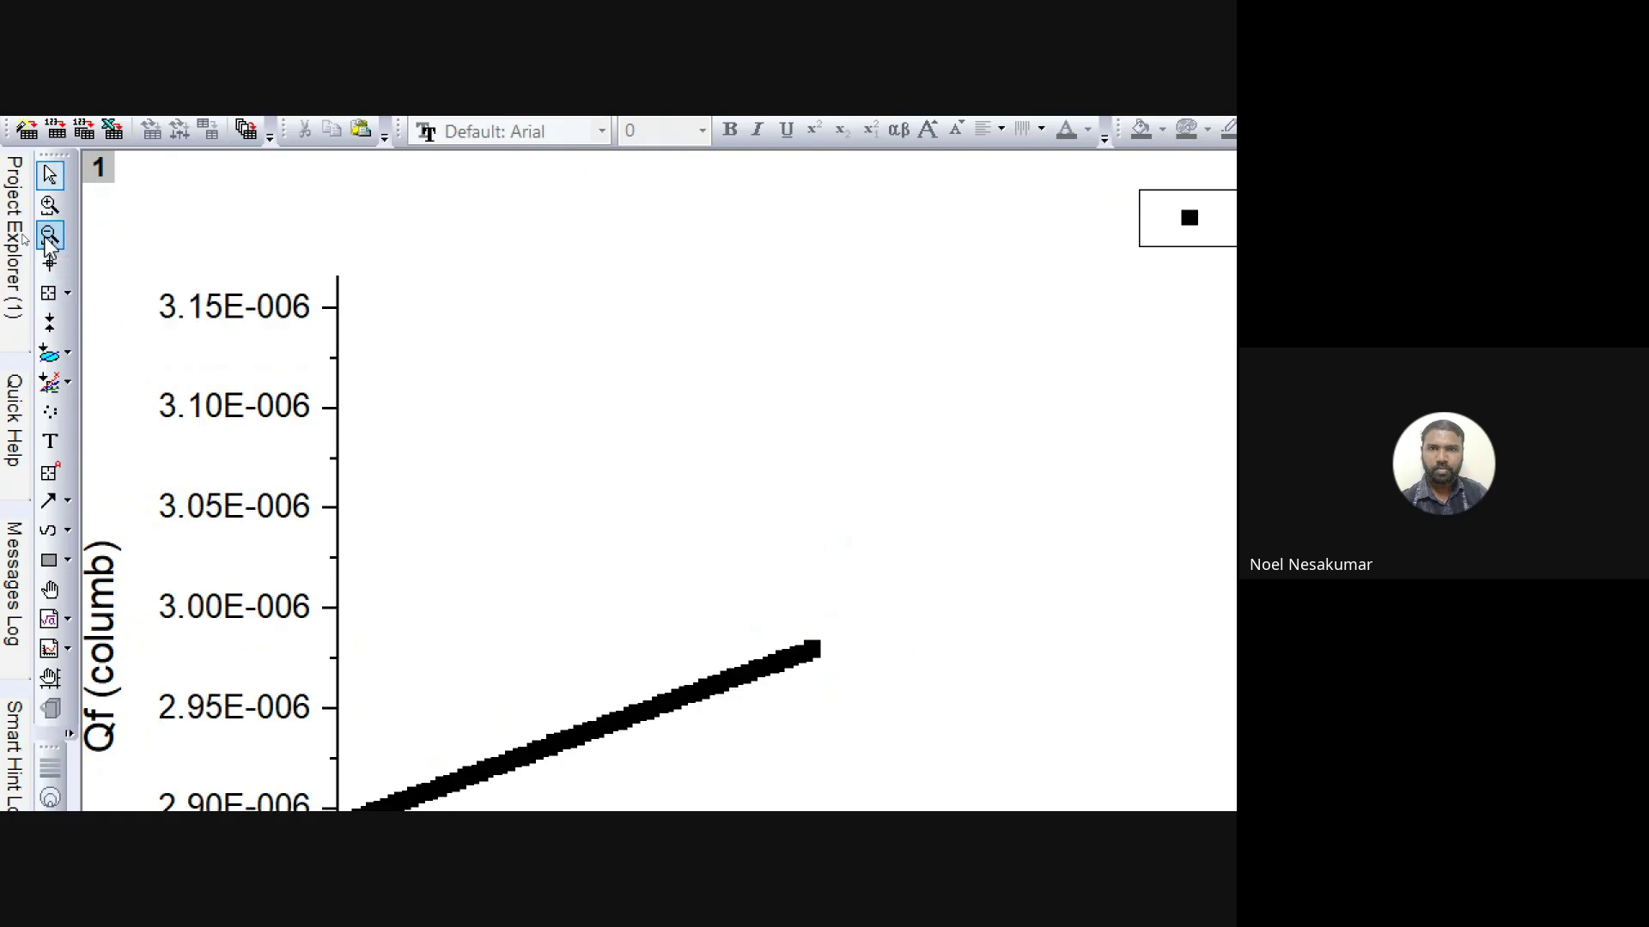
{"action": "left_click", "coordinate": [49, 236]}
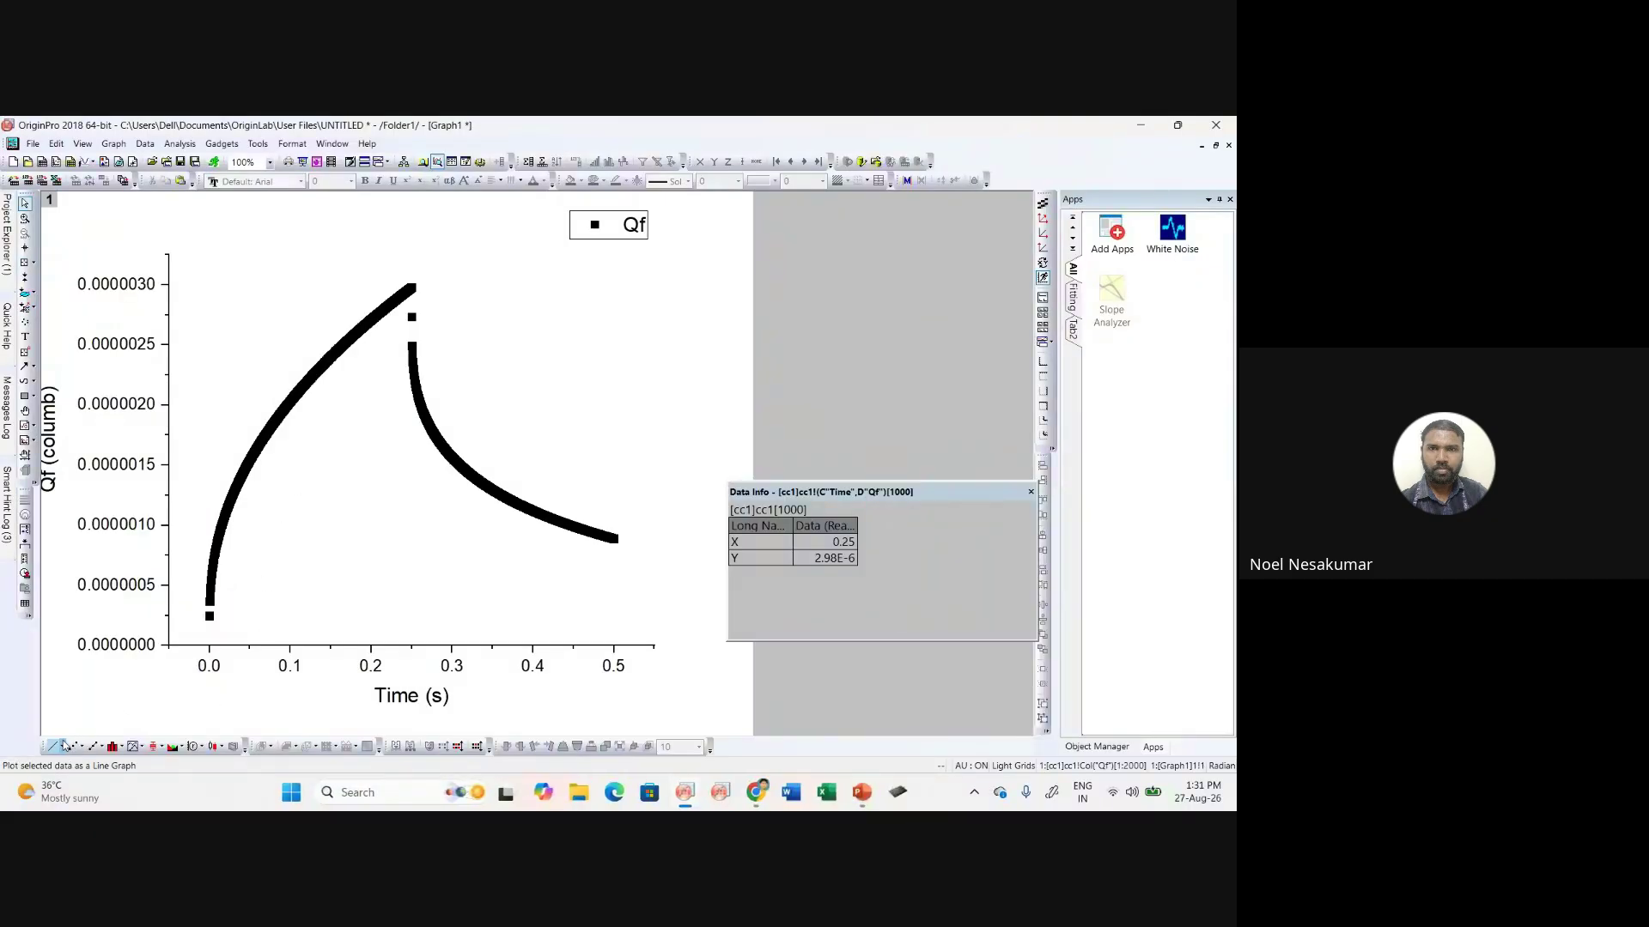
{"action": "left_click", "coordinate": [64, 746]}
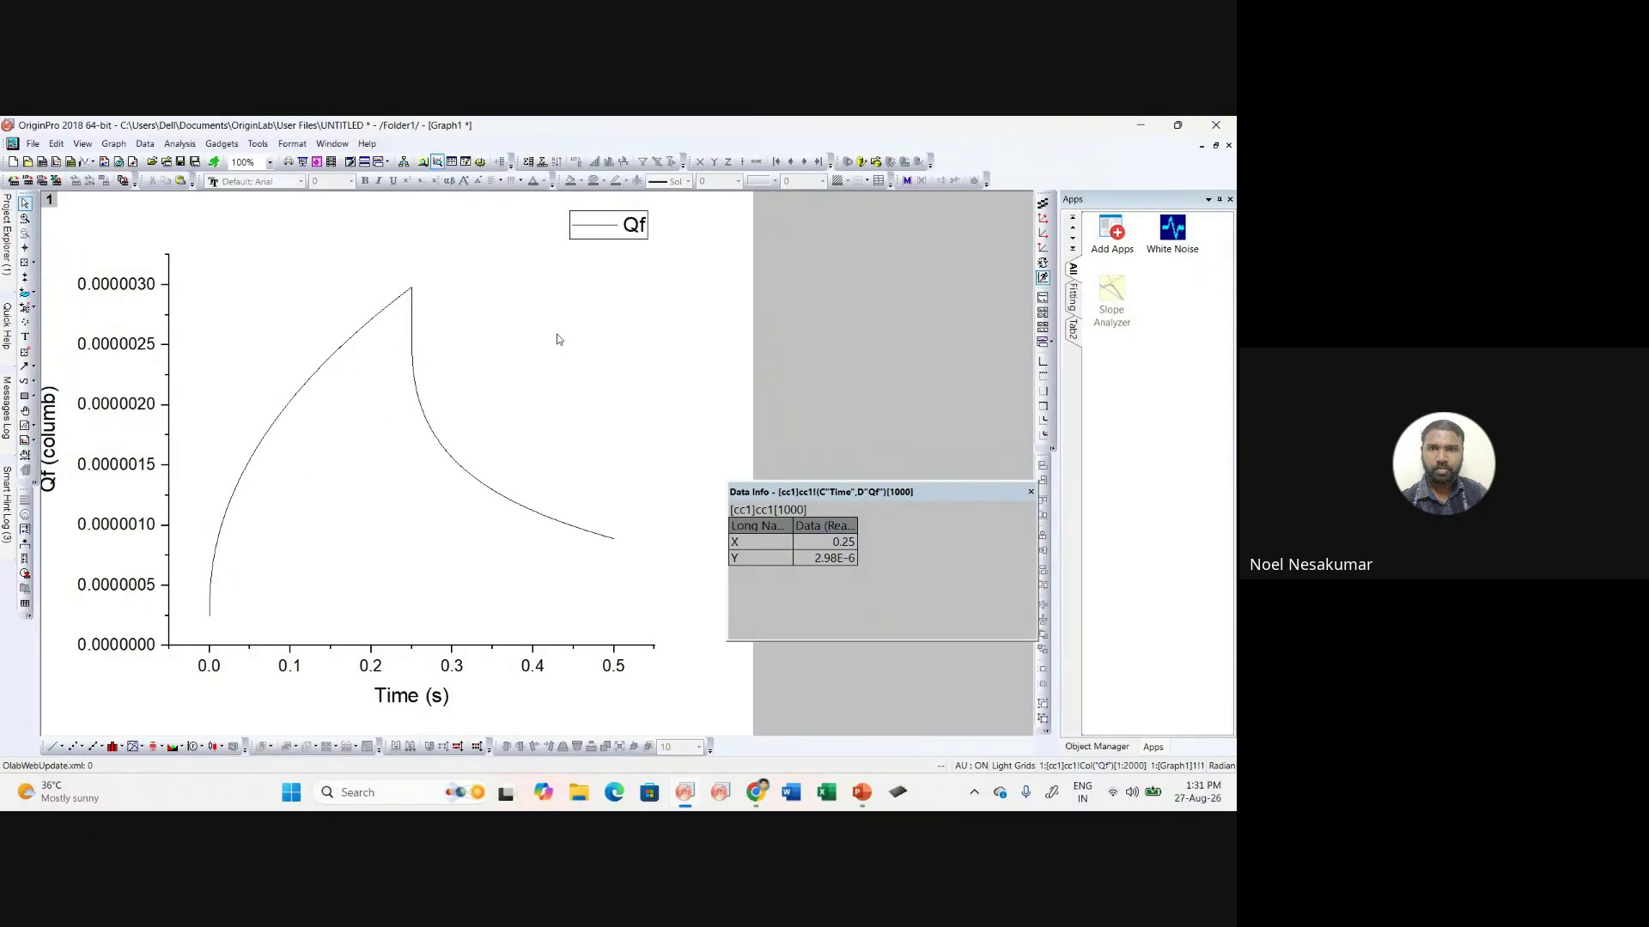
Step: Review the worksheet formulas slide in PowerPoint and return to the OriginPro graph
{"action": "key", "text": "alt+Tab"}
{"action": "key", "text": "Right"}
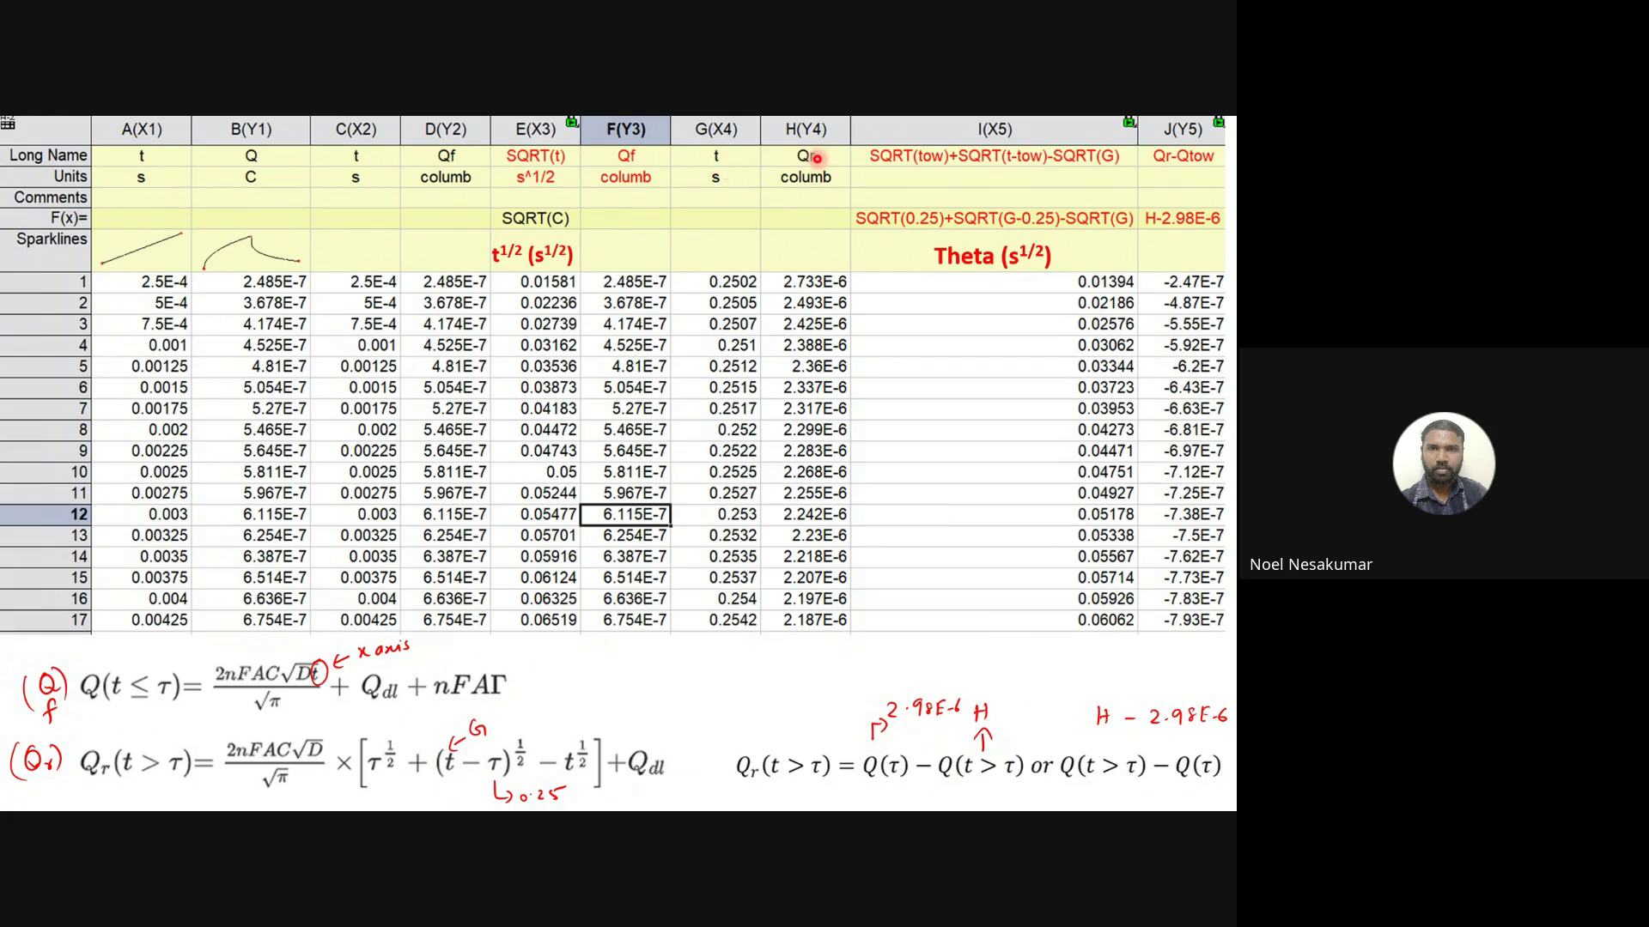
{"action": "key", "text": "Right"}
{"action": "key", "text": "Left"}
{"action": "key", "text": "alt+Tab"}
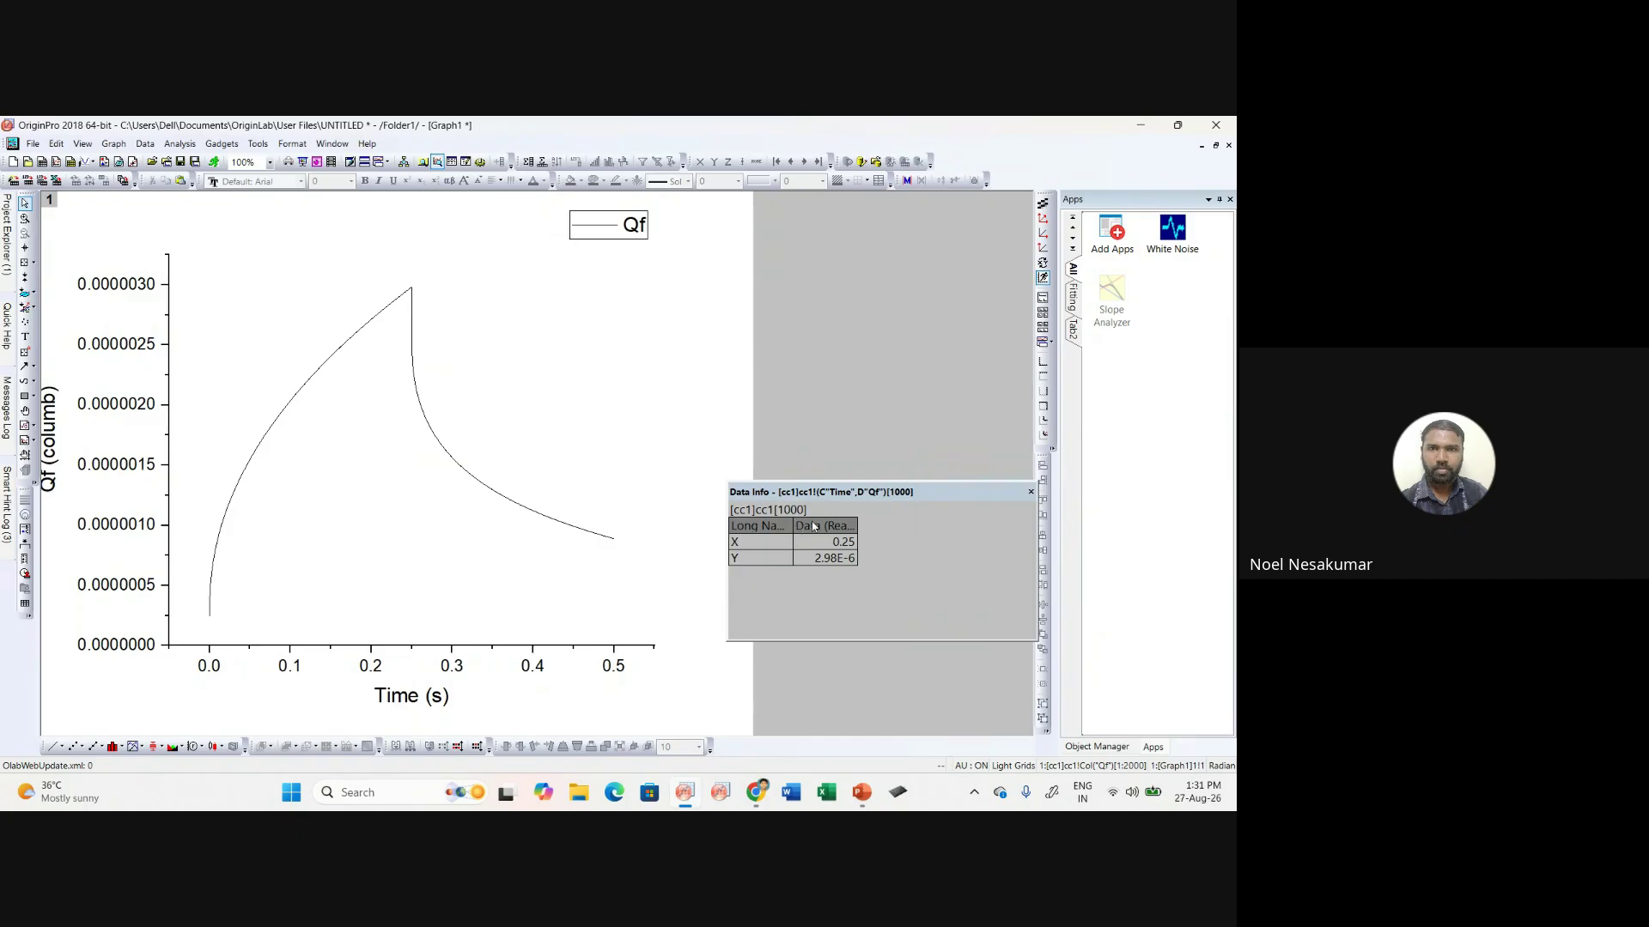
Step: Close the Data Info window and zoom in on the curve's peak around 0.2500 s, showing the data as scatter points
{"action": "left_click", "coordinate": [1031, 493]}
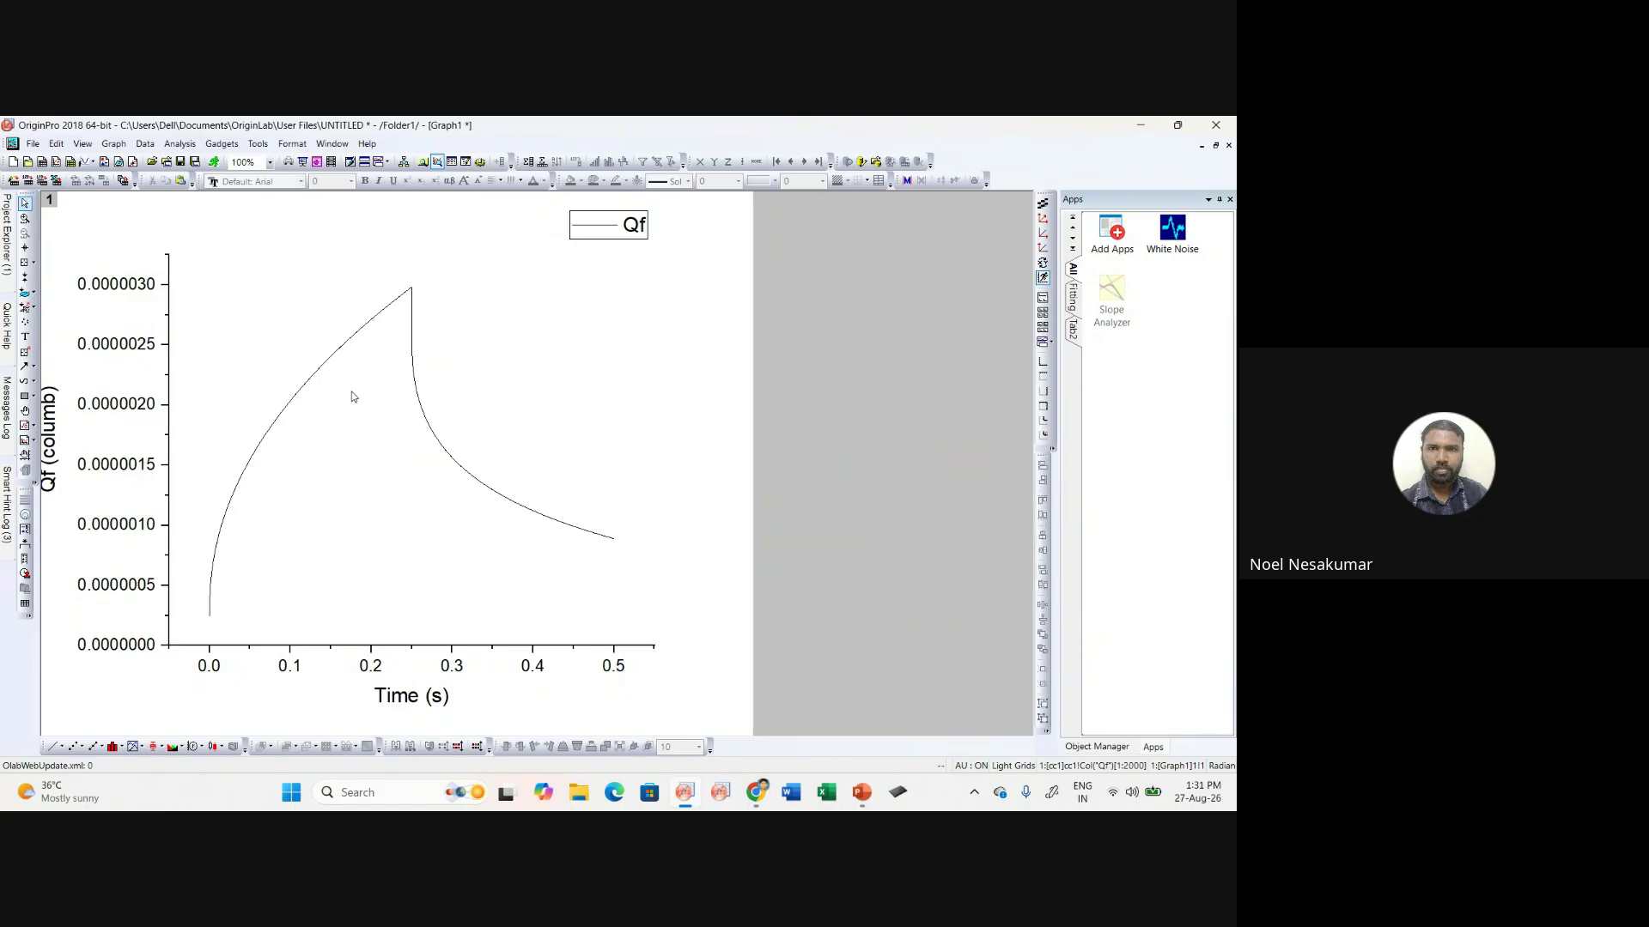
{"action": "left_click", "coordinate": [25, 218]}
{"action": "left_click_drag", "start_coordinate": [400, 273], "coordinate": [420, 300]}
{"action": "left_click_drag", "start_coordinate": [359, 375], "coordinate": [450, 441]}
{"action": "left_click_drag", "start_coordinate": [417, 378], "coordinate": [537, 450]}
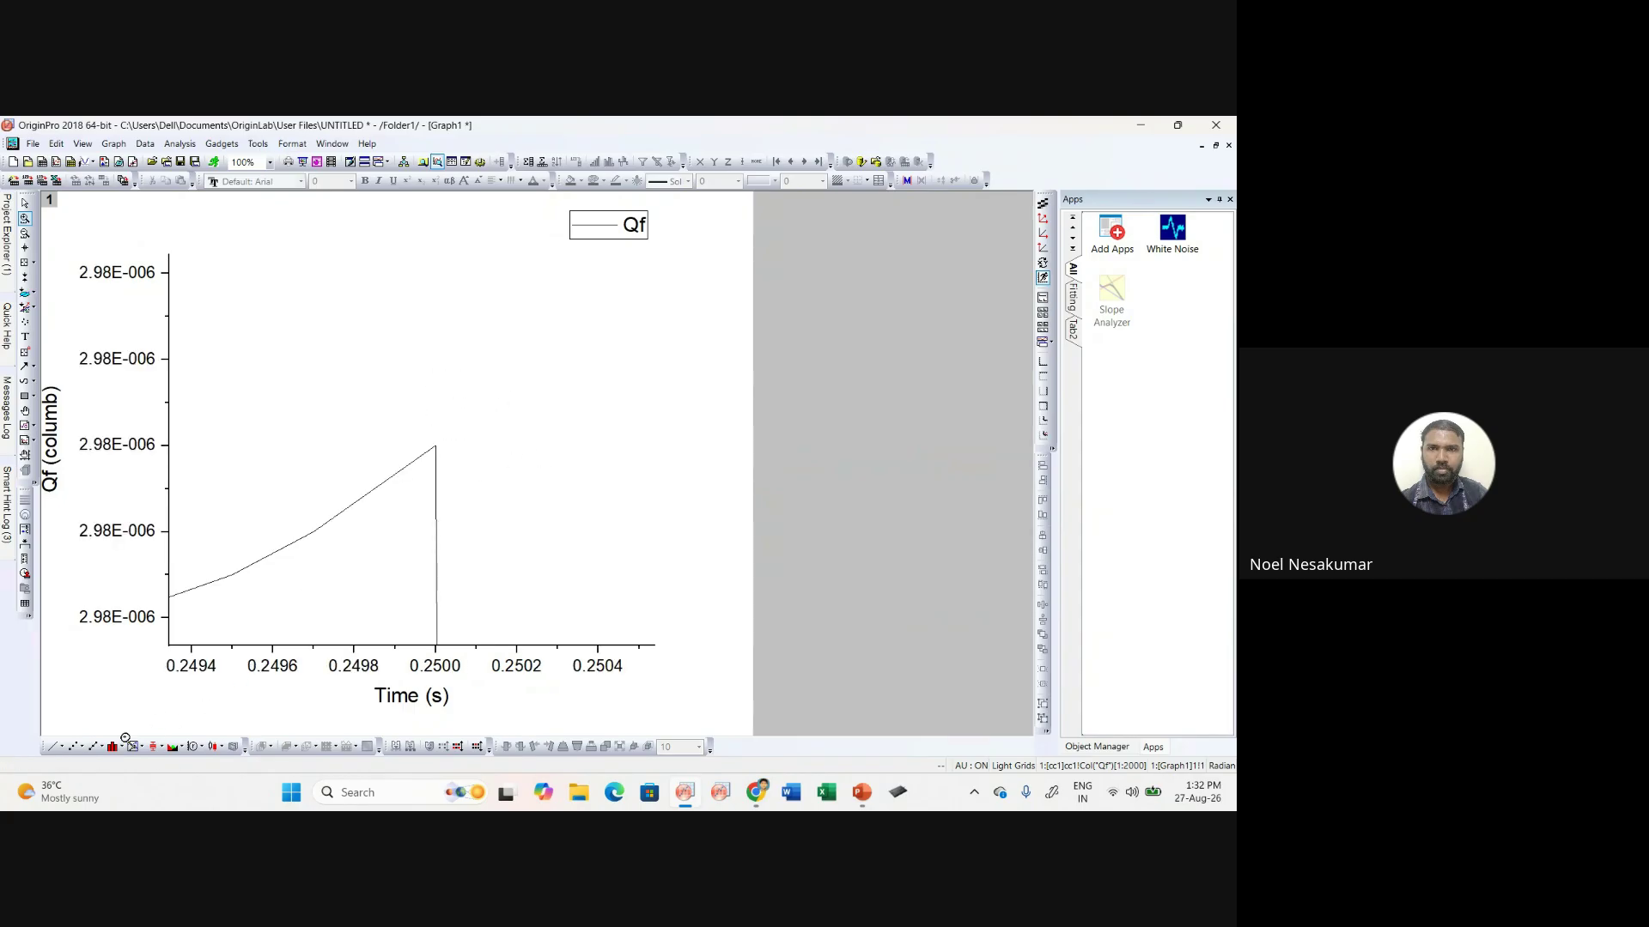
{"action": "left_click", "coordinate": [74, 746]}
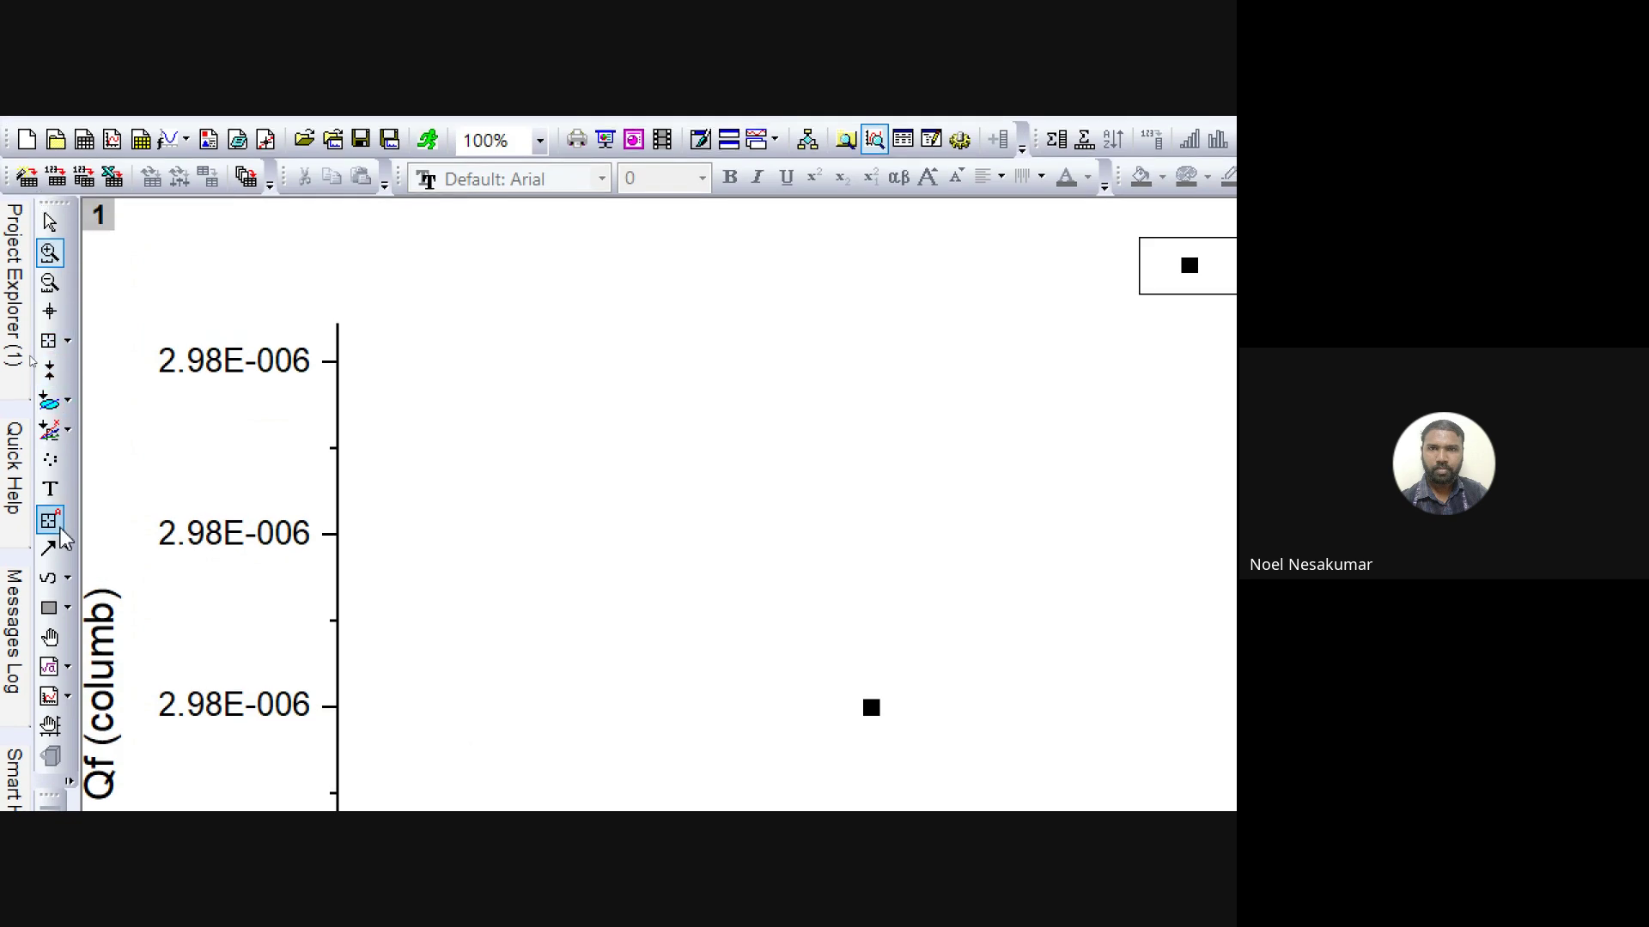
Step: Annotate the peak data point at 0.2500 s on the zoomed Qf graph with its x,y coordinates
{"action": "left_click", "coordinate": [61, 531]}
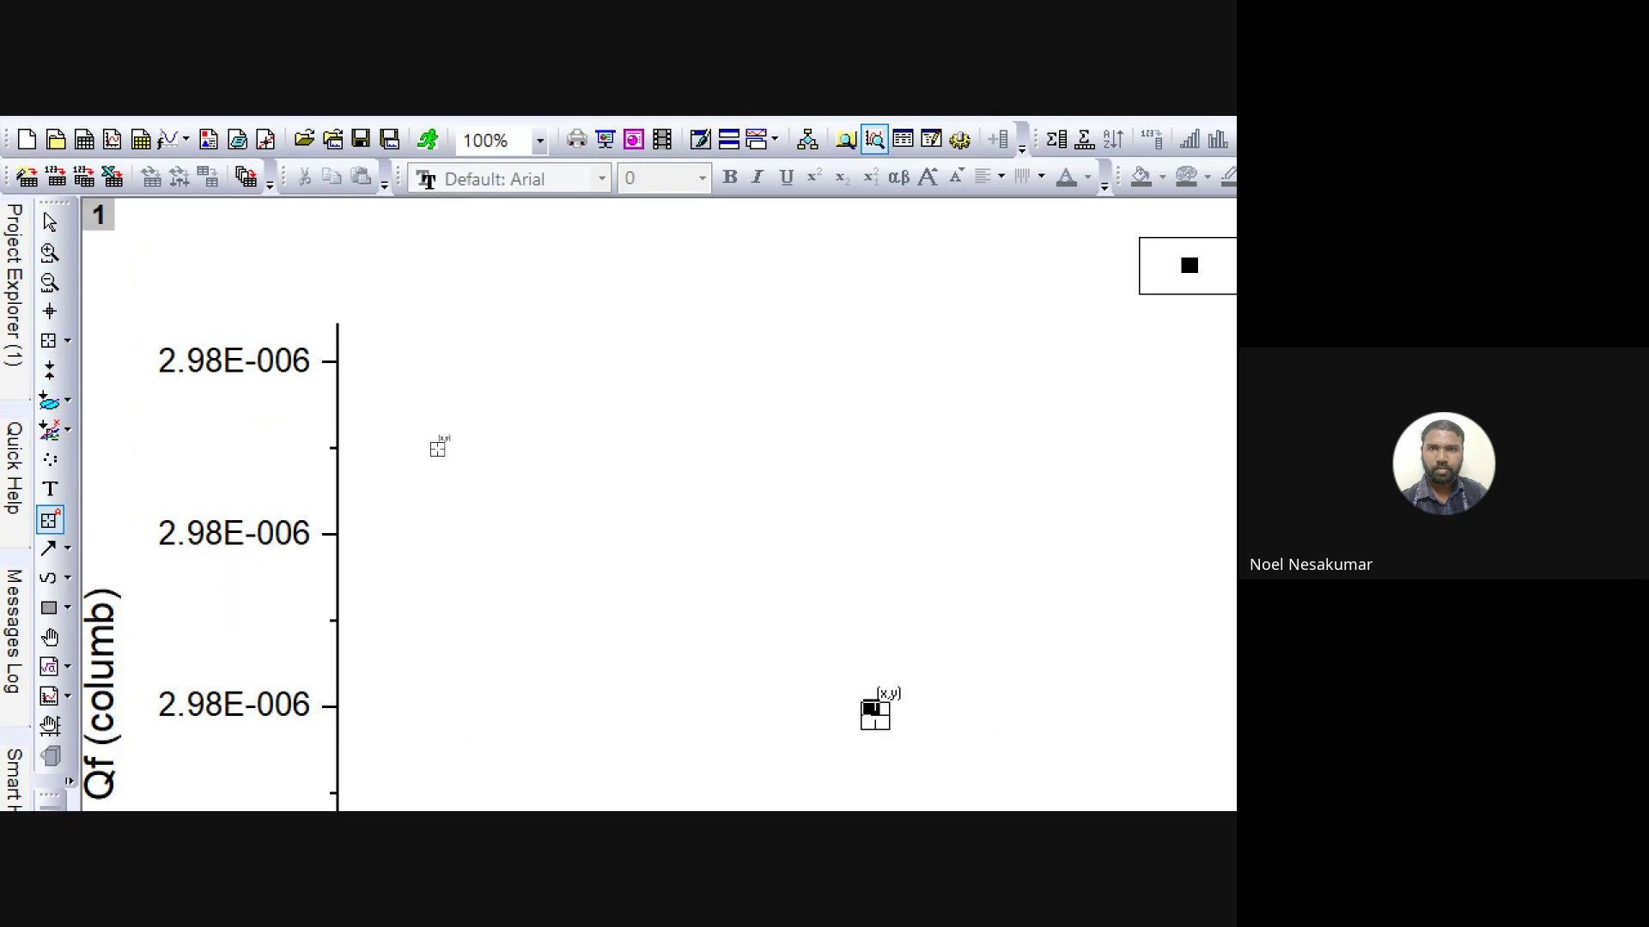
{"action": "left_click", "coordinate": [872, 709]}
{"action": "double_click", "coordinate": [874, 702]}
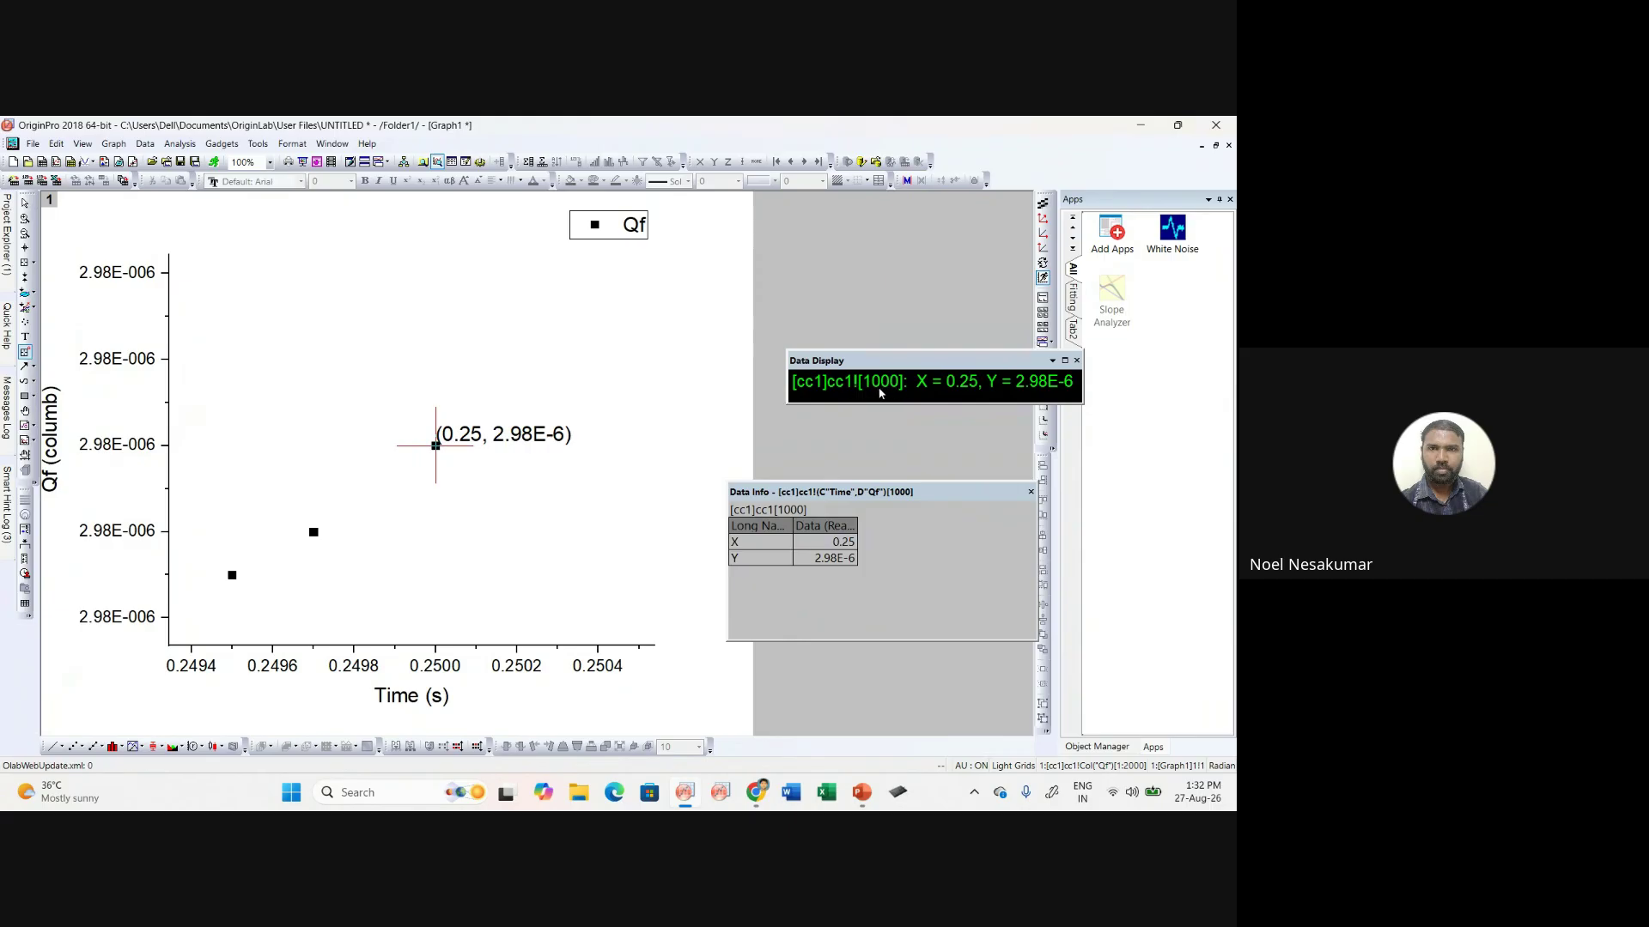
Step: Minimize the graph, maximize the cc1 worksheet and close the Data Info window
{"action": "left_click", "coordinate": [1202, 145]}
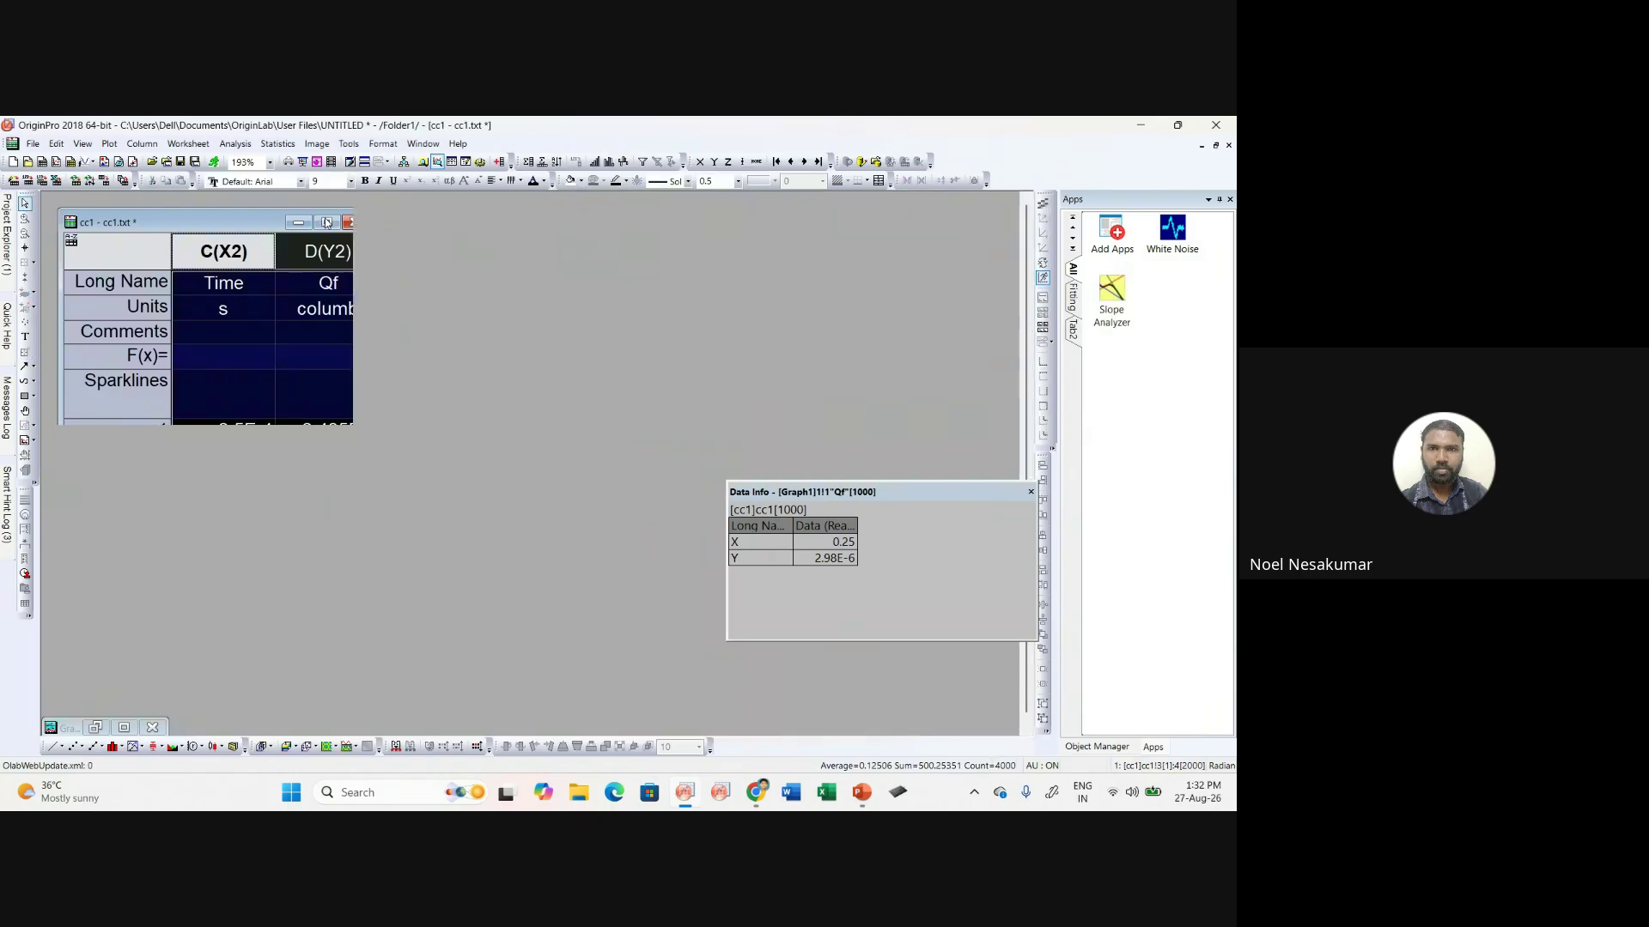
{"action": "left_click", "coordinate": [326, 222]}
{"action": "left_click", "coordinate": [1029, 493]}
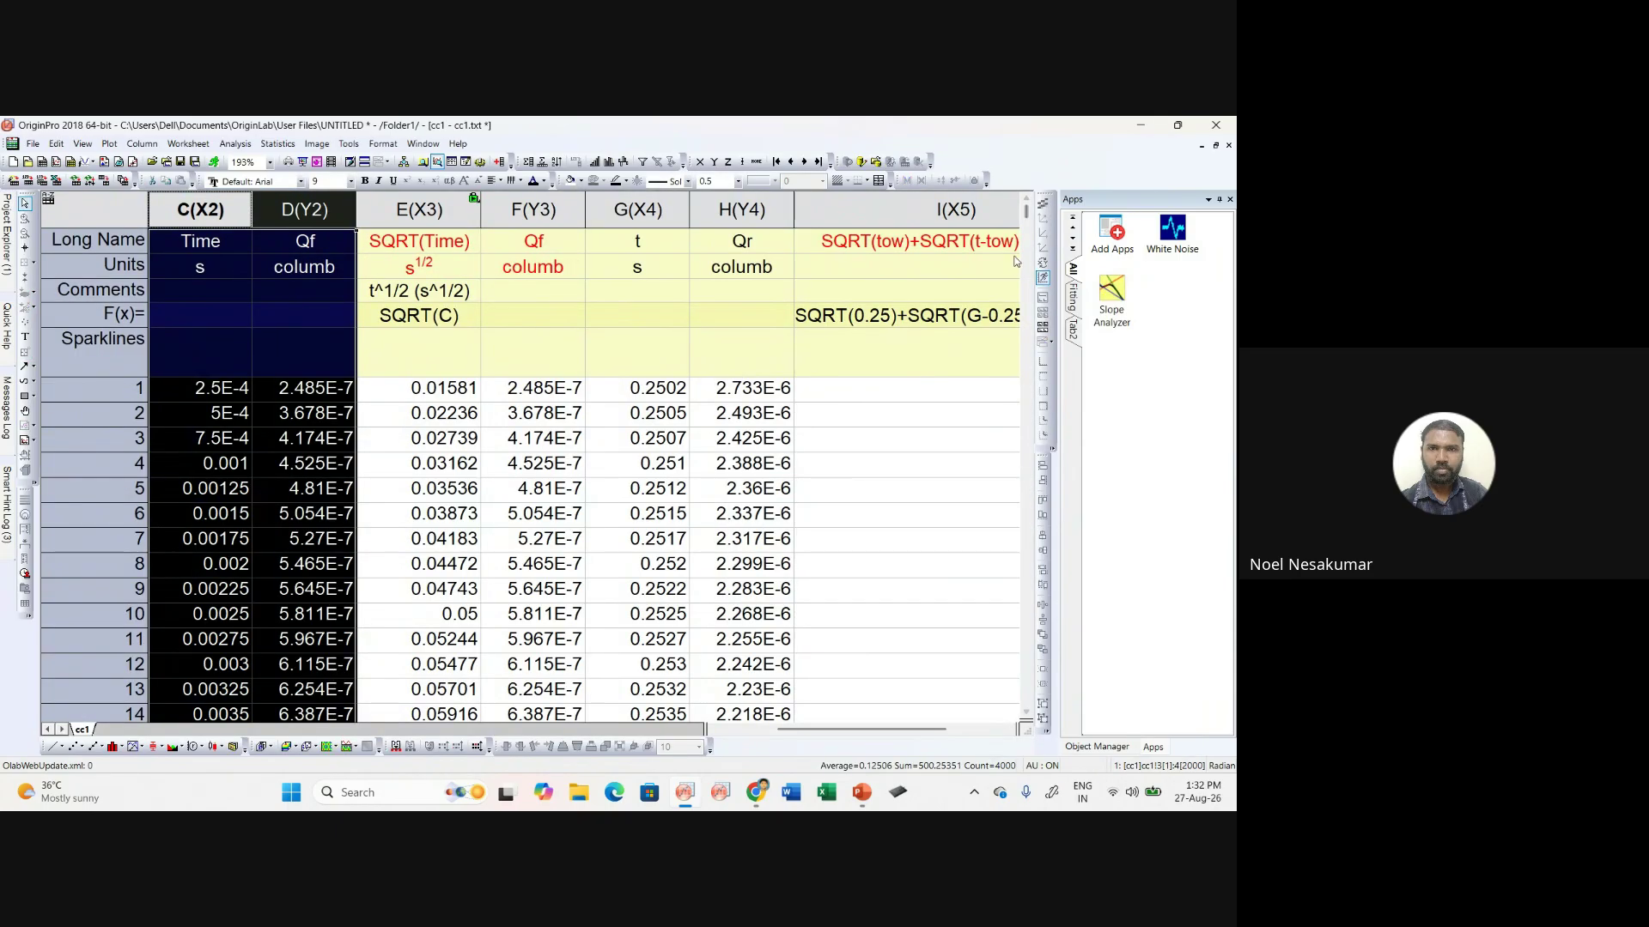
Step: Locate row 1000 in the worksheet and mark its Time value as tau and its Q value as Q(tau), then clear the marks
{"action": "left_click", "coordinate": [919, 413]}
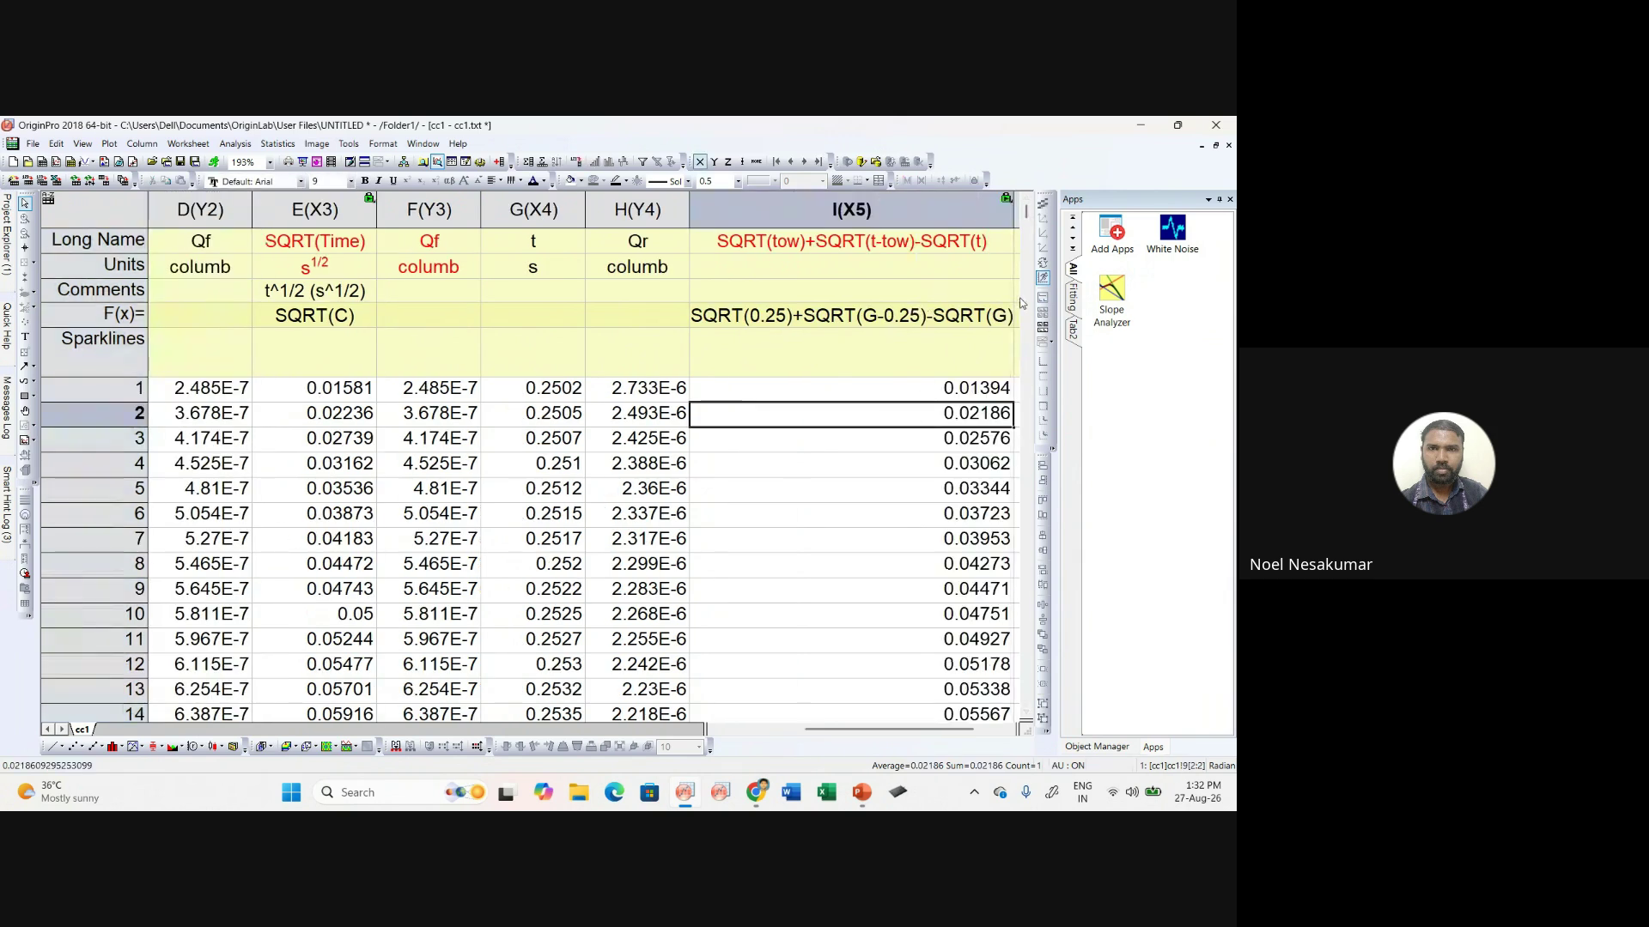
{"action": "left_click_drag", "start_coordinate": [866, 728], "coordinate": [775, 730]}
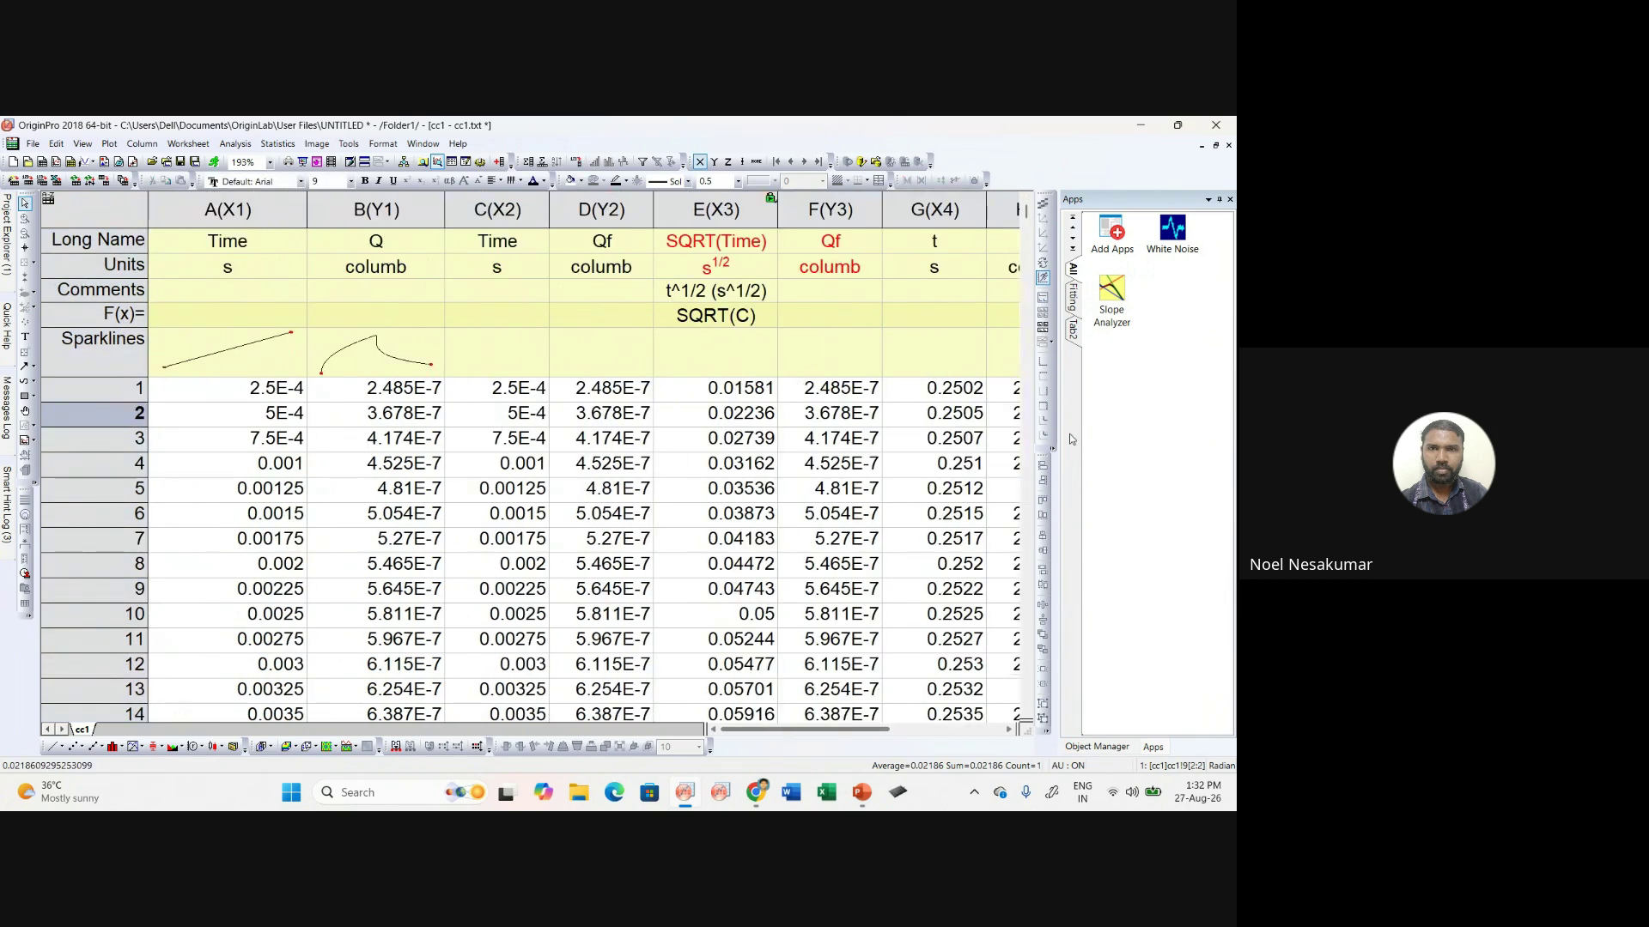
{"action": "left_click_drag", "start_coordinate": [1026, 219], "coordinate": [1030, 457]}
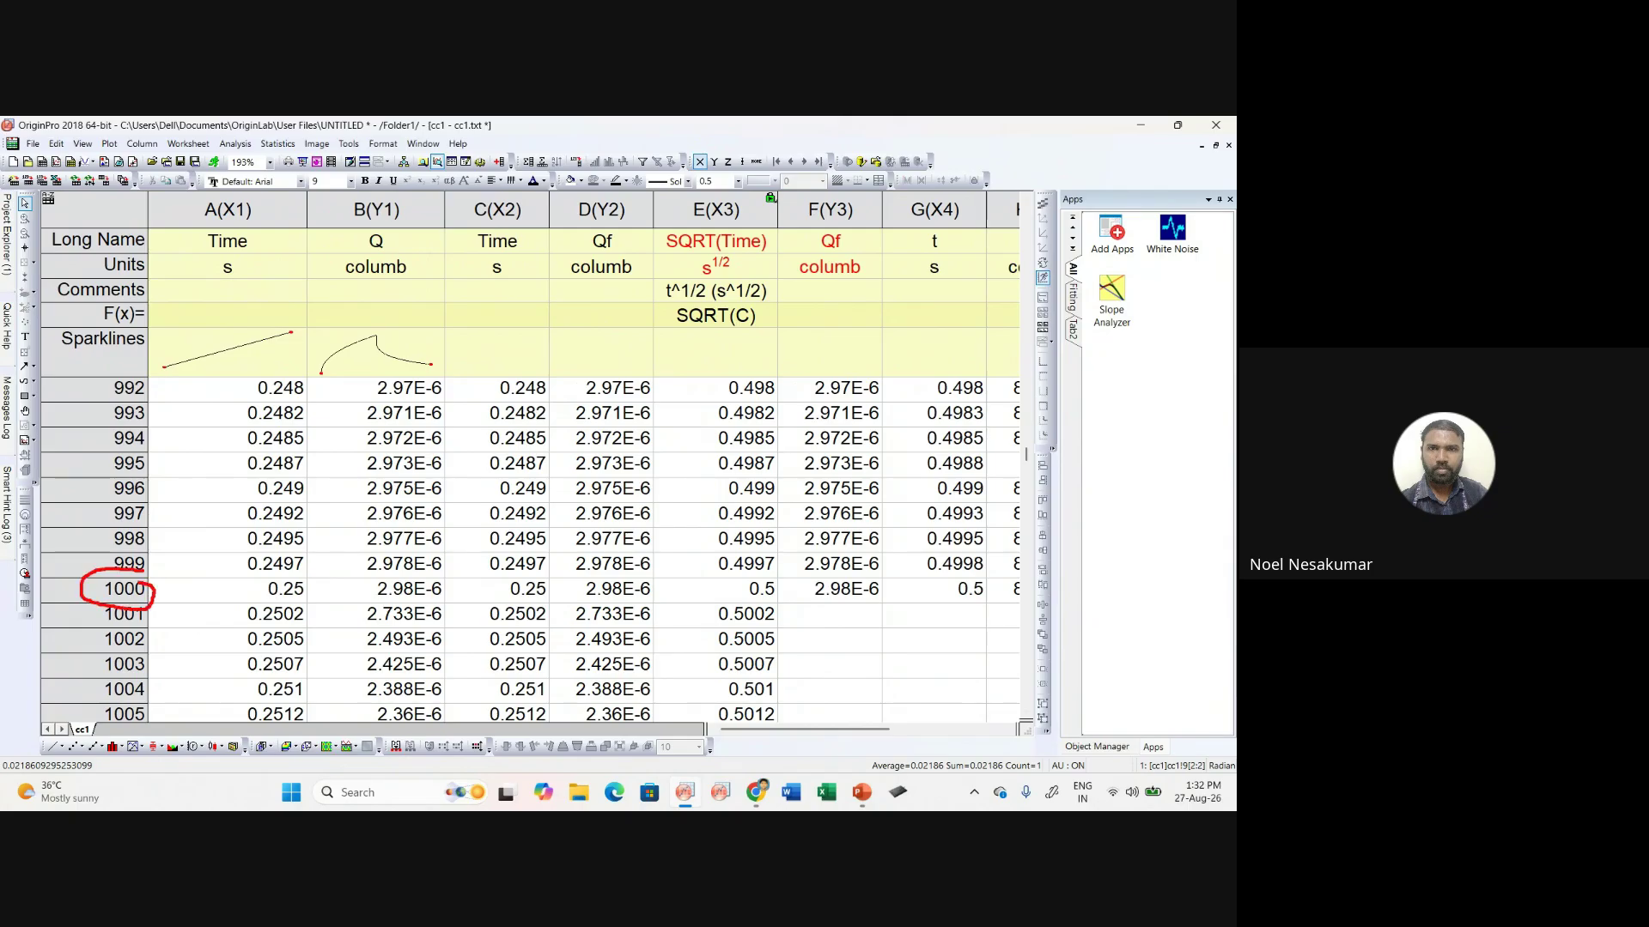
{"action": "mouse_move", "coordinate": [161, 593]}
{"action": "left_mouse_down"}
{"action": "mouse_move", "coordinate": [252, 591]}
{"action": "mouse_move", "coordinate": [227, 561]}
{"action": "mouse_move", "coordinate": [258, 581]}
{"action": "left_mouse_up"}
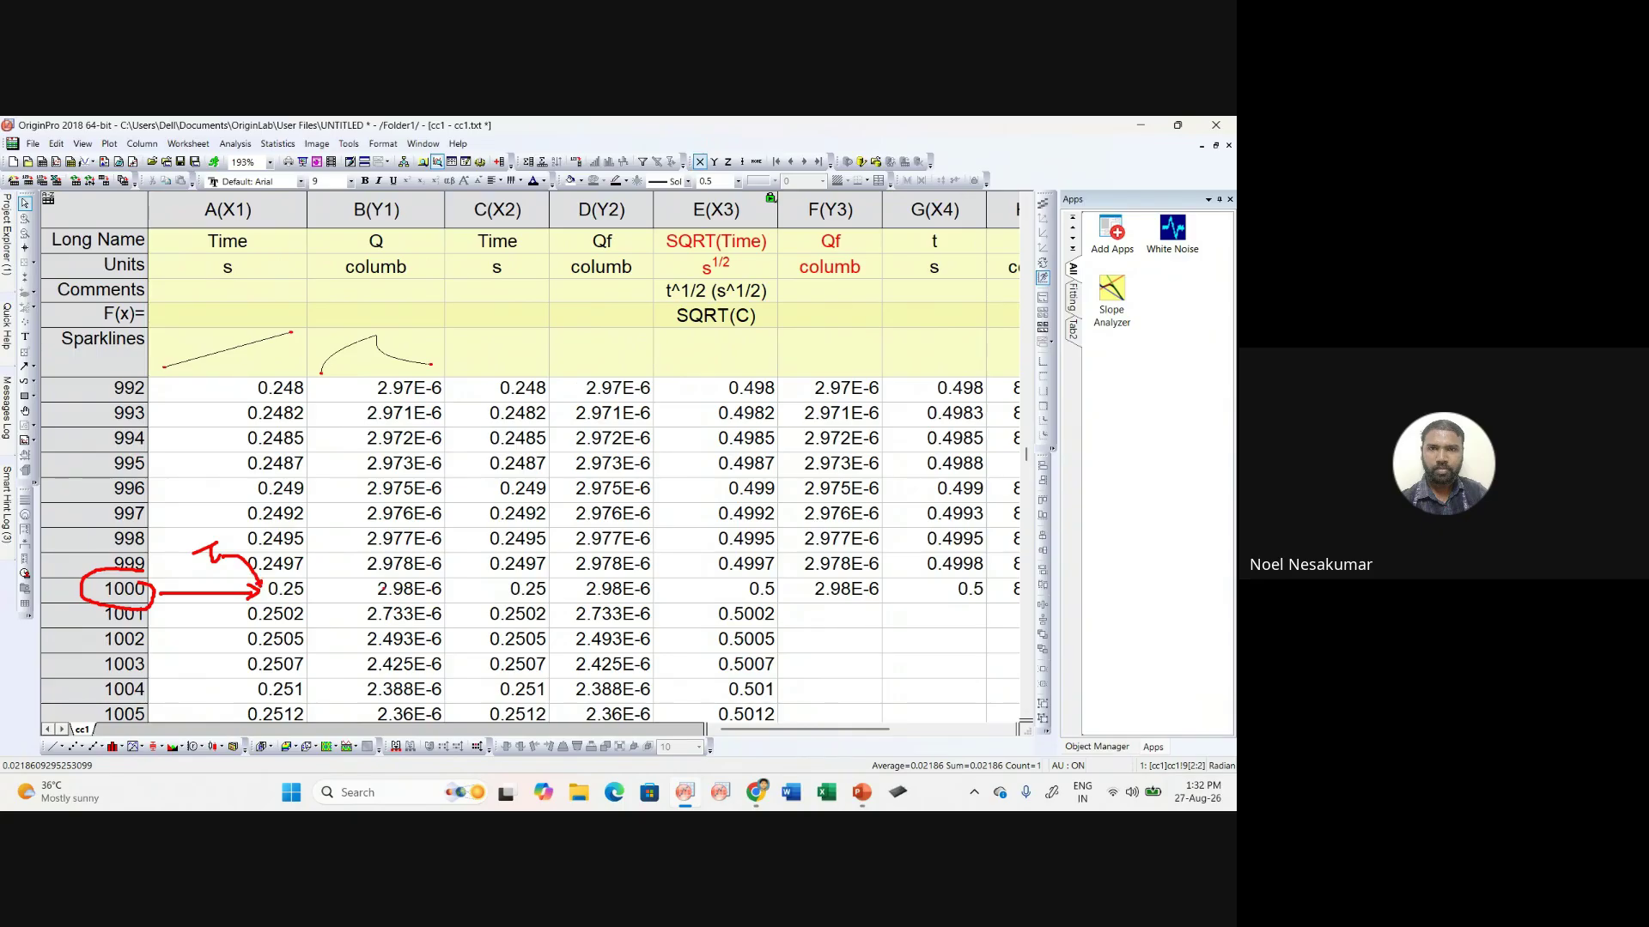
{"action": "mouse_move", "coordinate": [371, 581]}
{"action": "left_mouse_down"}
{"action": "mouse_move", "coordinate": [421, 608]}
{"action": "mouse_move", "coordinate": [466, 584]}
{"action": "mouse_move", "coordinate": [391, 574]}
{"action": "left_mouse_up"}
{"action": "left_click", "coordinate": [469, 534]}
{"action": "left_click_drag", "start_coordinate": [462, 525], "coordinate": [516, 538]}
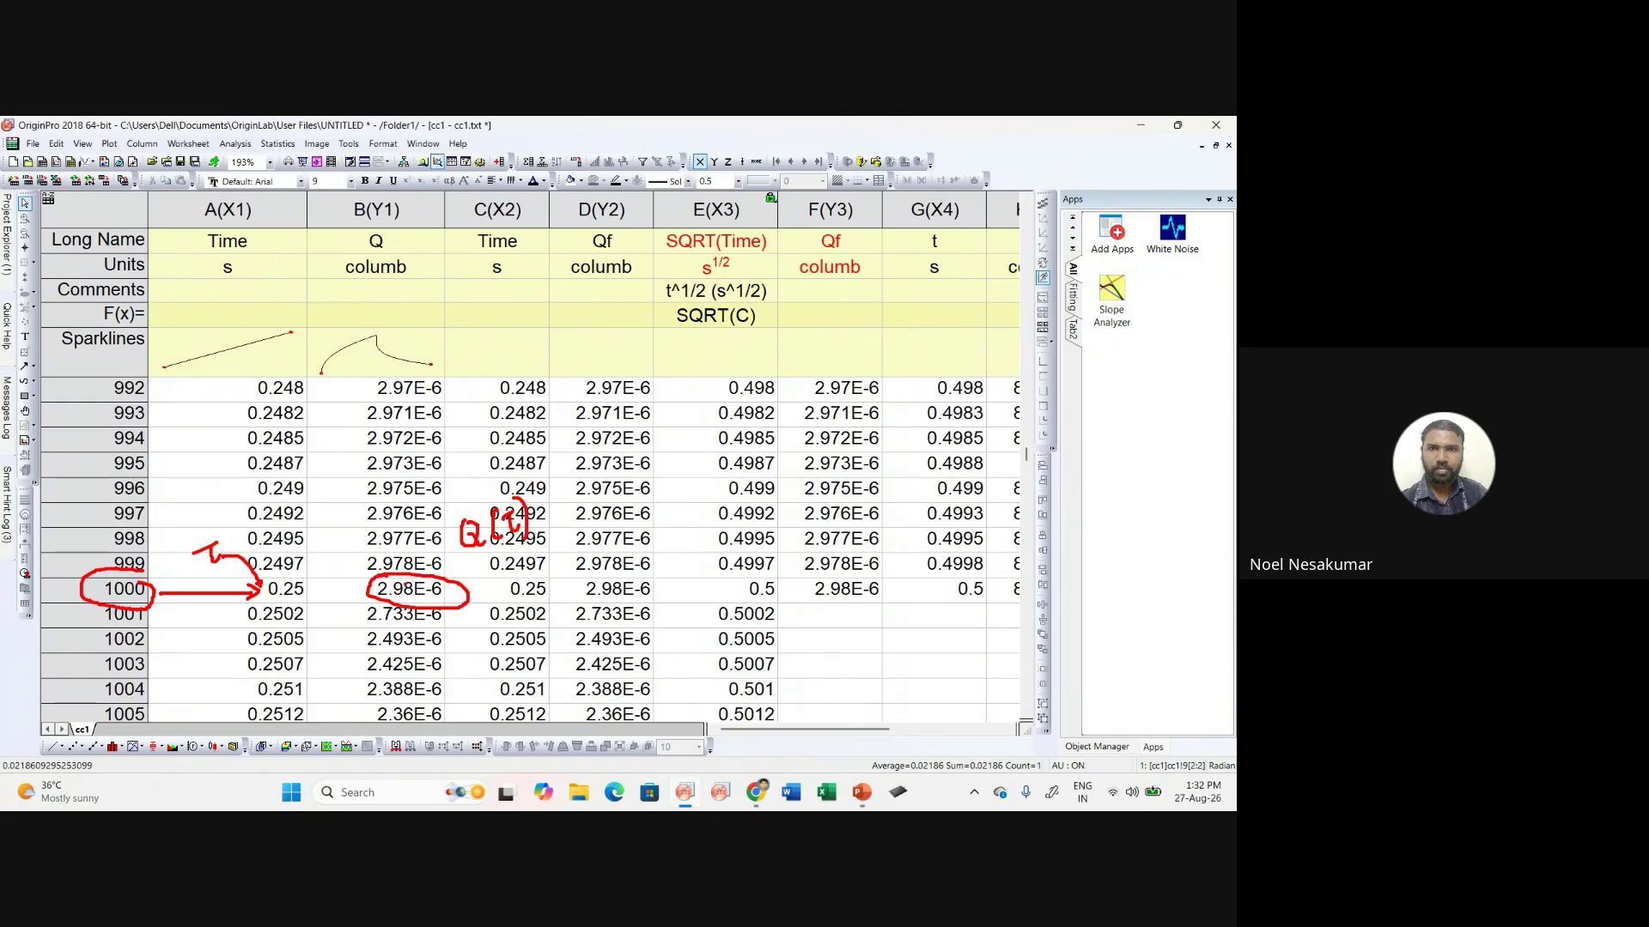
{"action": "key", "text": "Escape"}
Step: Select the Time and Q values in columns A and B from row 1000 up to row 1, then select column C's first cell
{"action": "left_click_drag", "start_coordinate": [258, 589], "coordinate": [368, 592]}
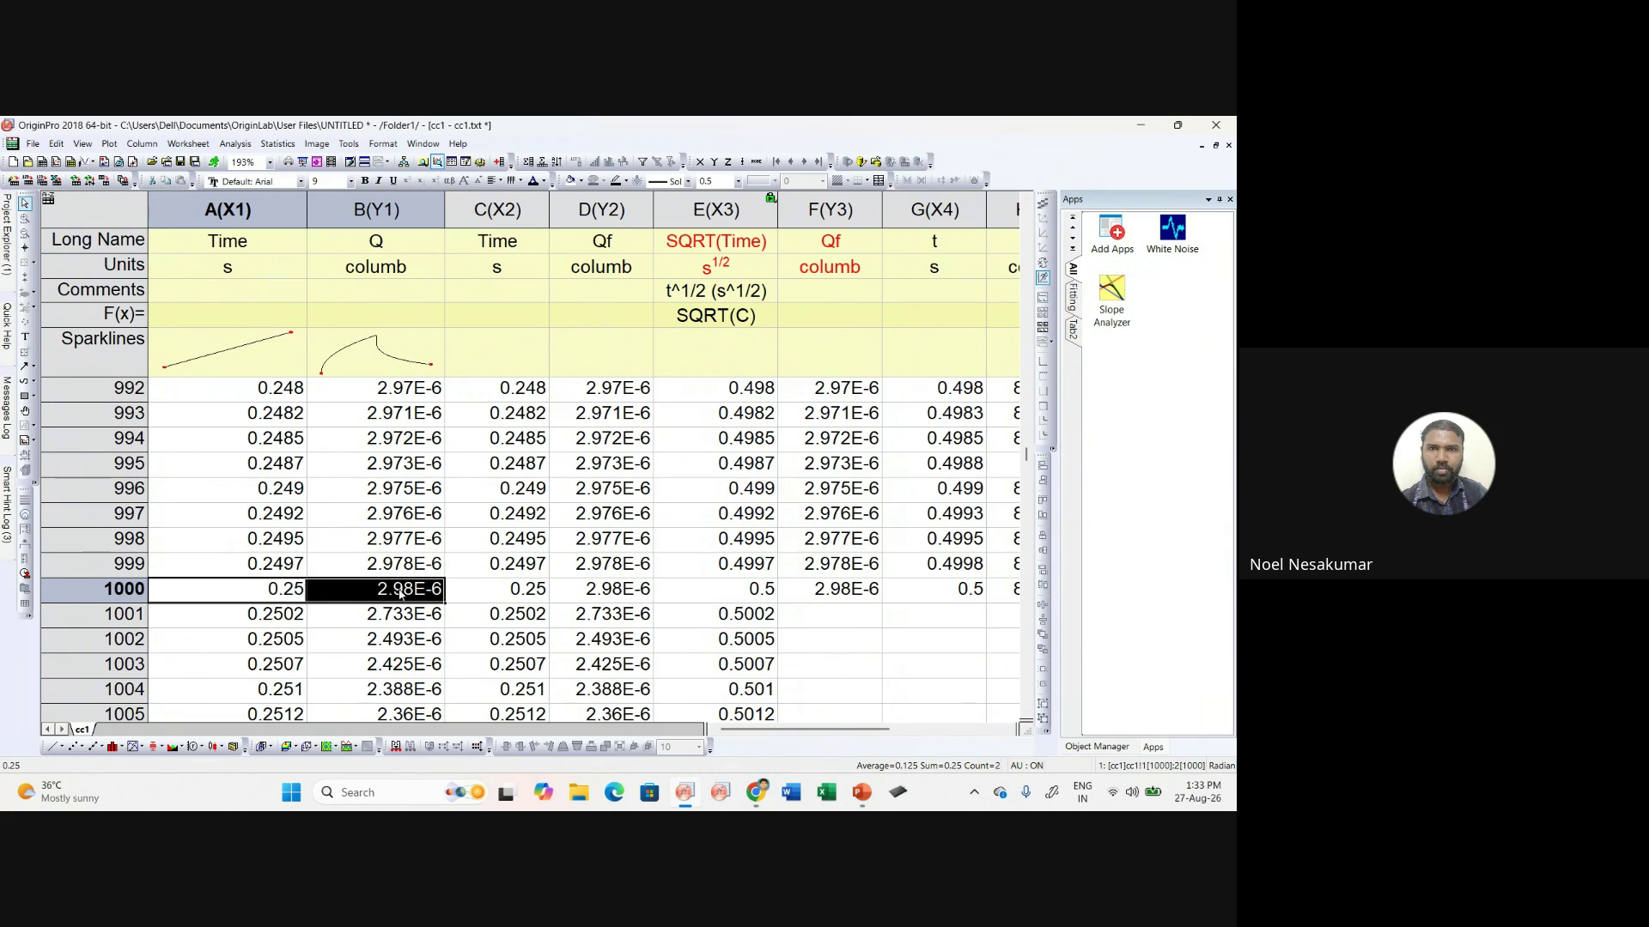
{"action": "key", "text": "ctrl+shift+Up"}
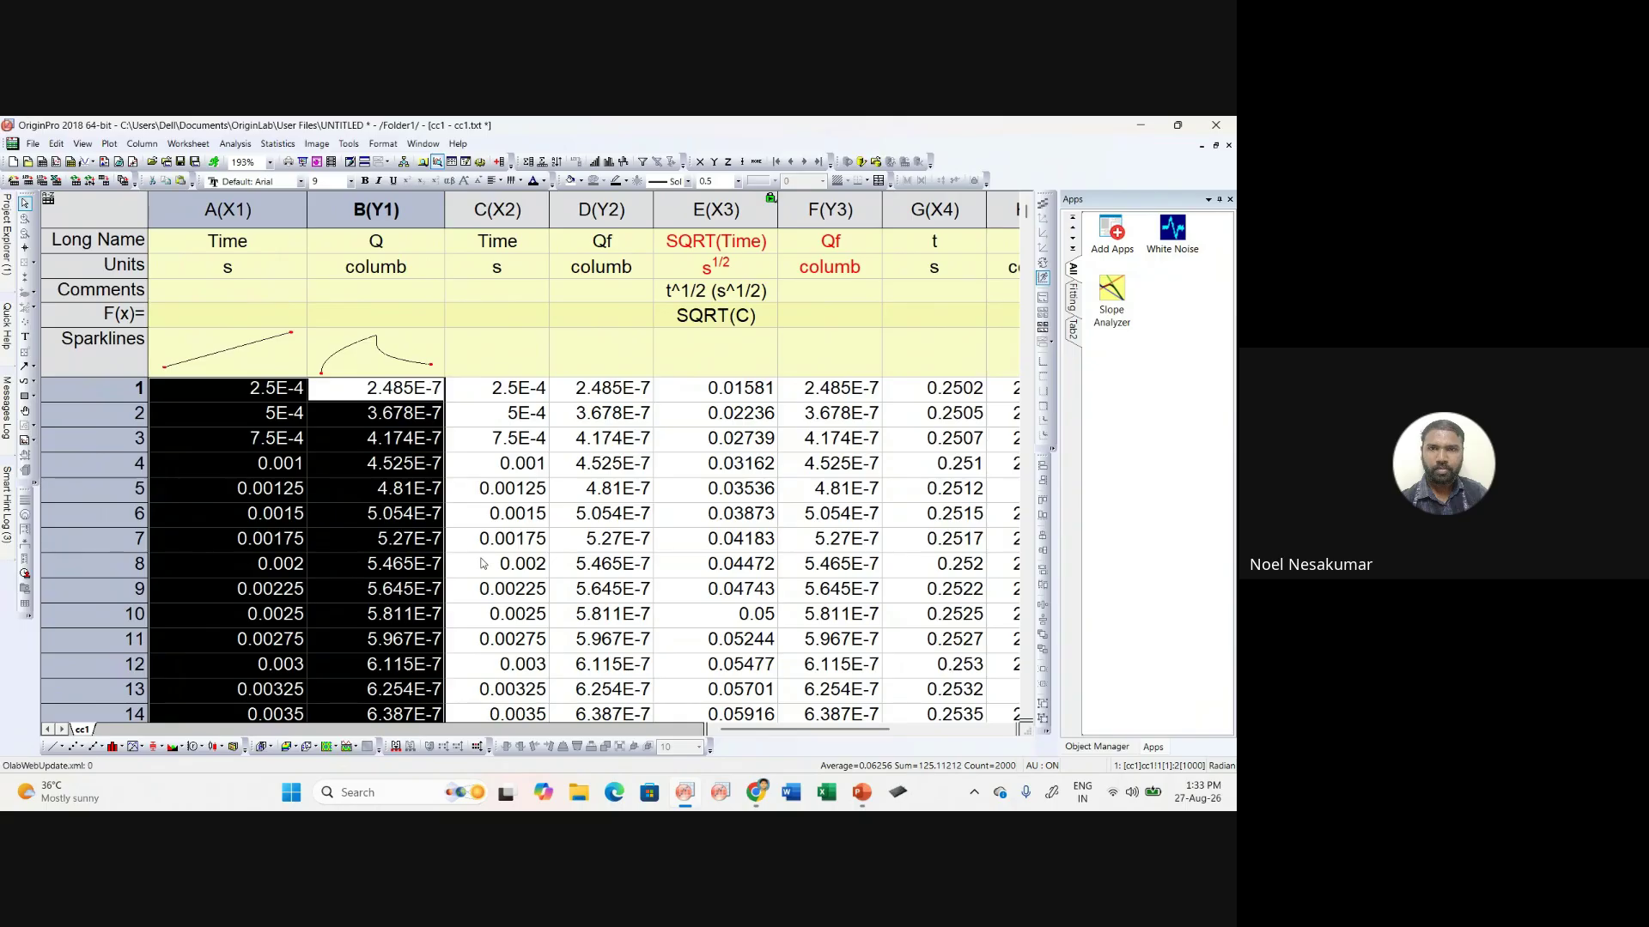
{"action": "left_click", "coordinate": [536, 390]}
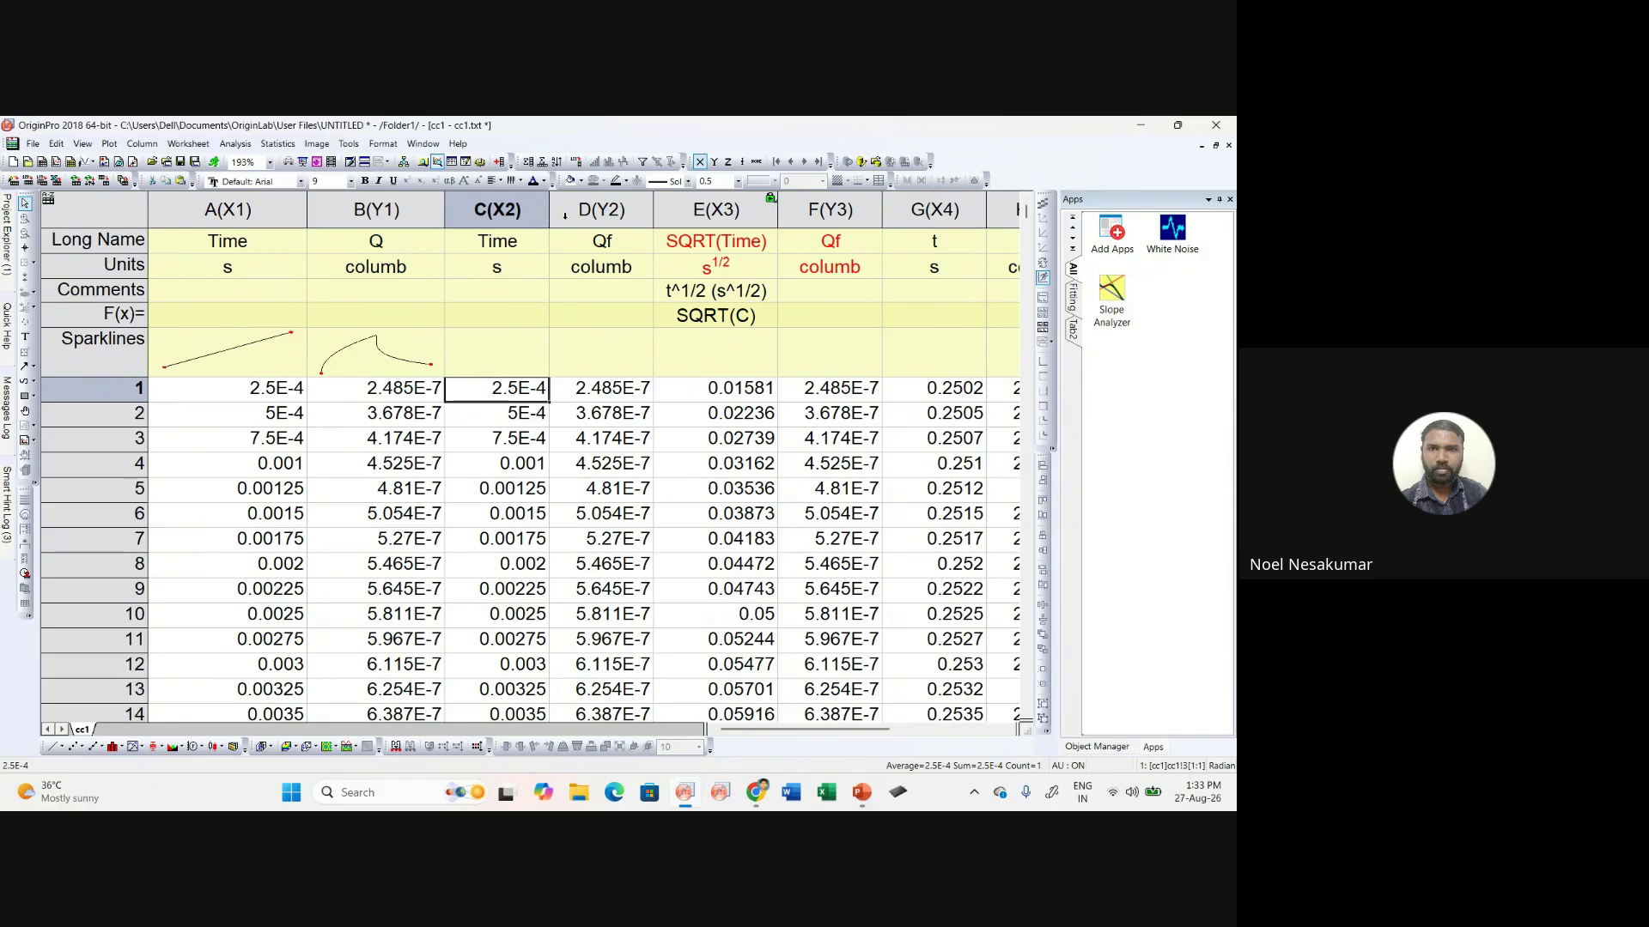
Step: Clear the Time and Qf values in columns C and D from row 1001 down to row 2000
{"action": "left_click_drag", "start_coordinate": [1028, 222], "coordinate": [1075, 456]}
{"action": "scroll", "coordinate": [580, 597], "scroll_direction": "down", "scroll_amount": 1}
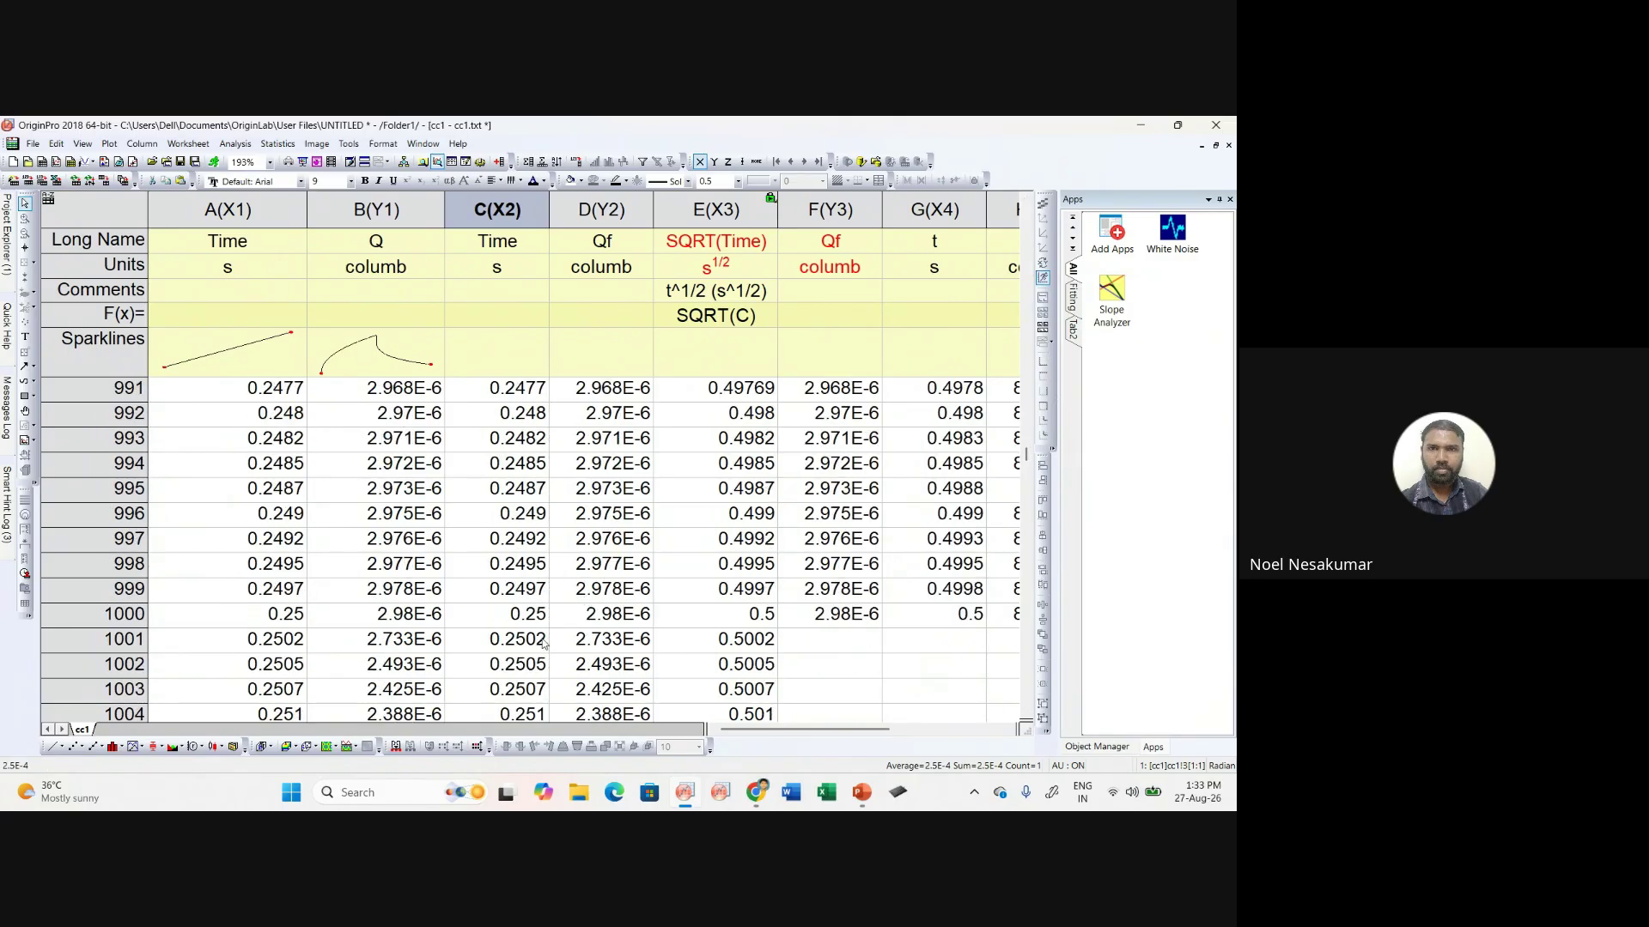
{"action": "left_click_drag", "start_coordinate": [543, 644], "coordinate": [561, 646]}
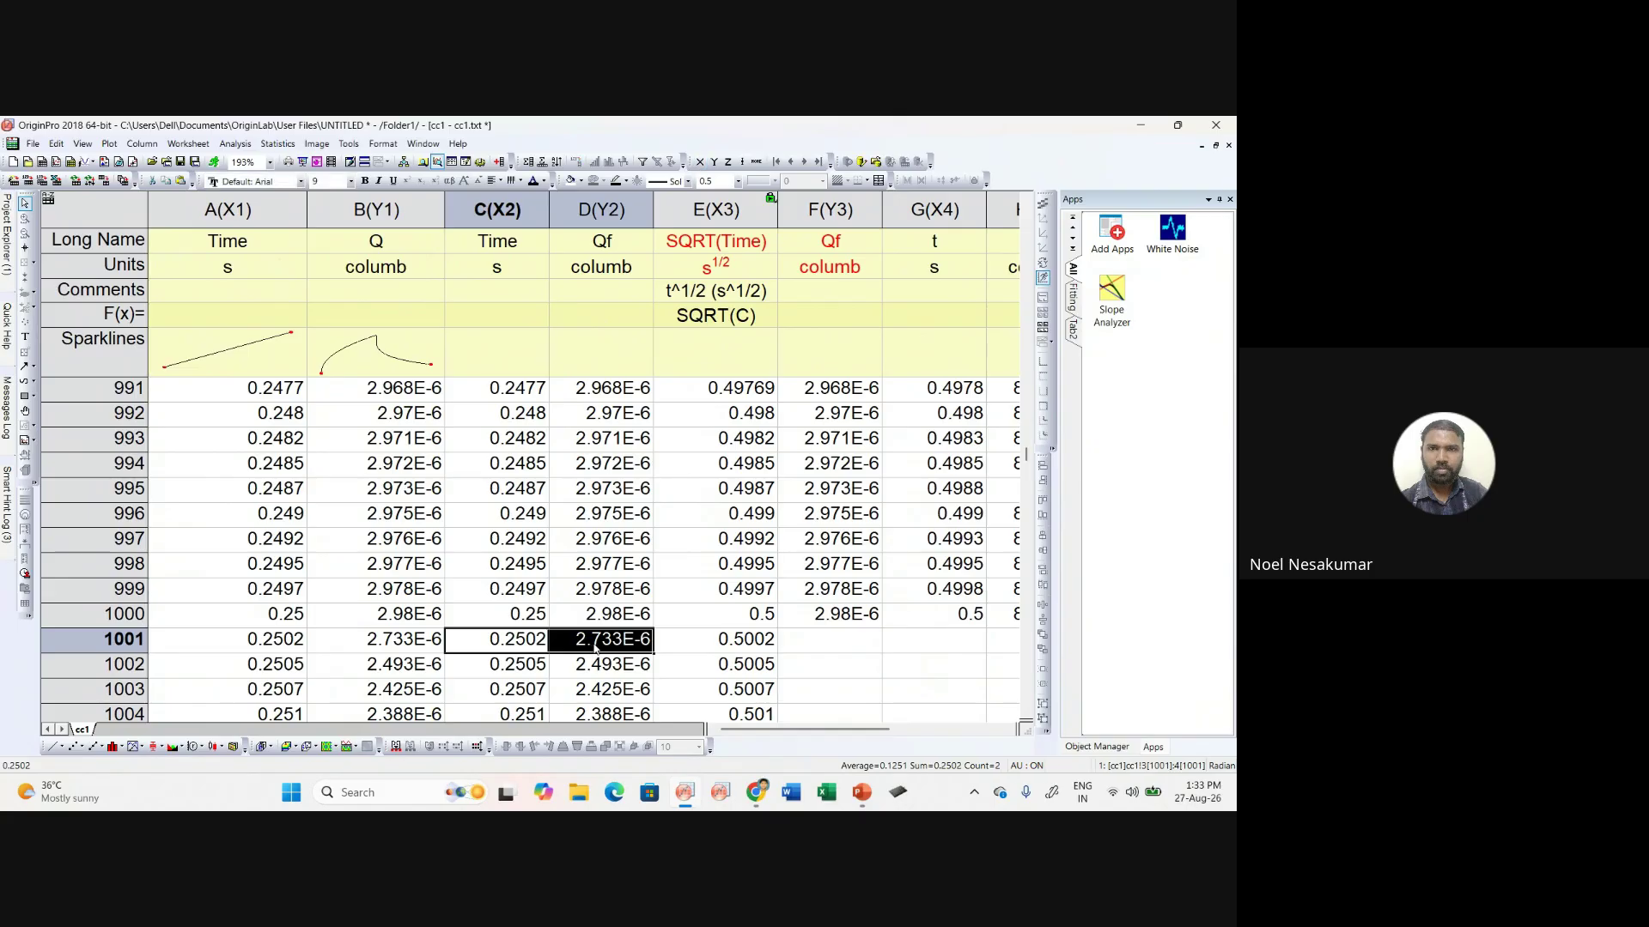
{"action": "key", "text": "ctrl+shift+Down"}
{"action": "key", "text": "Delete"}
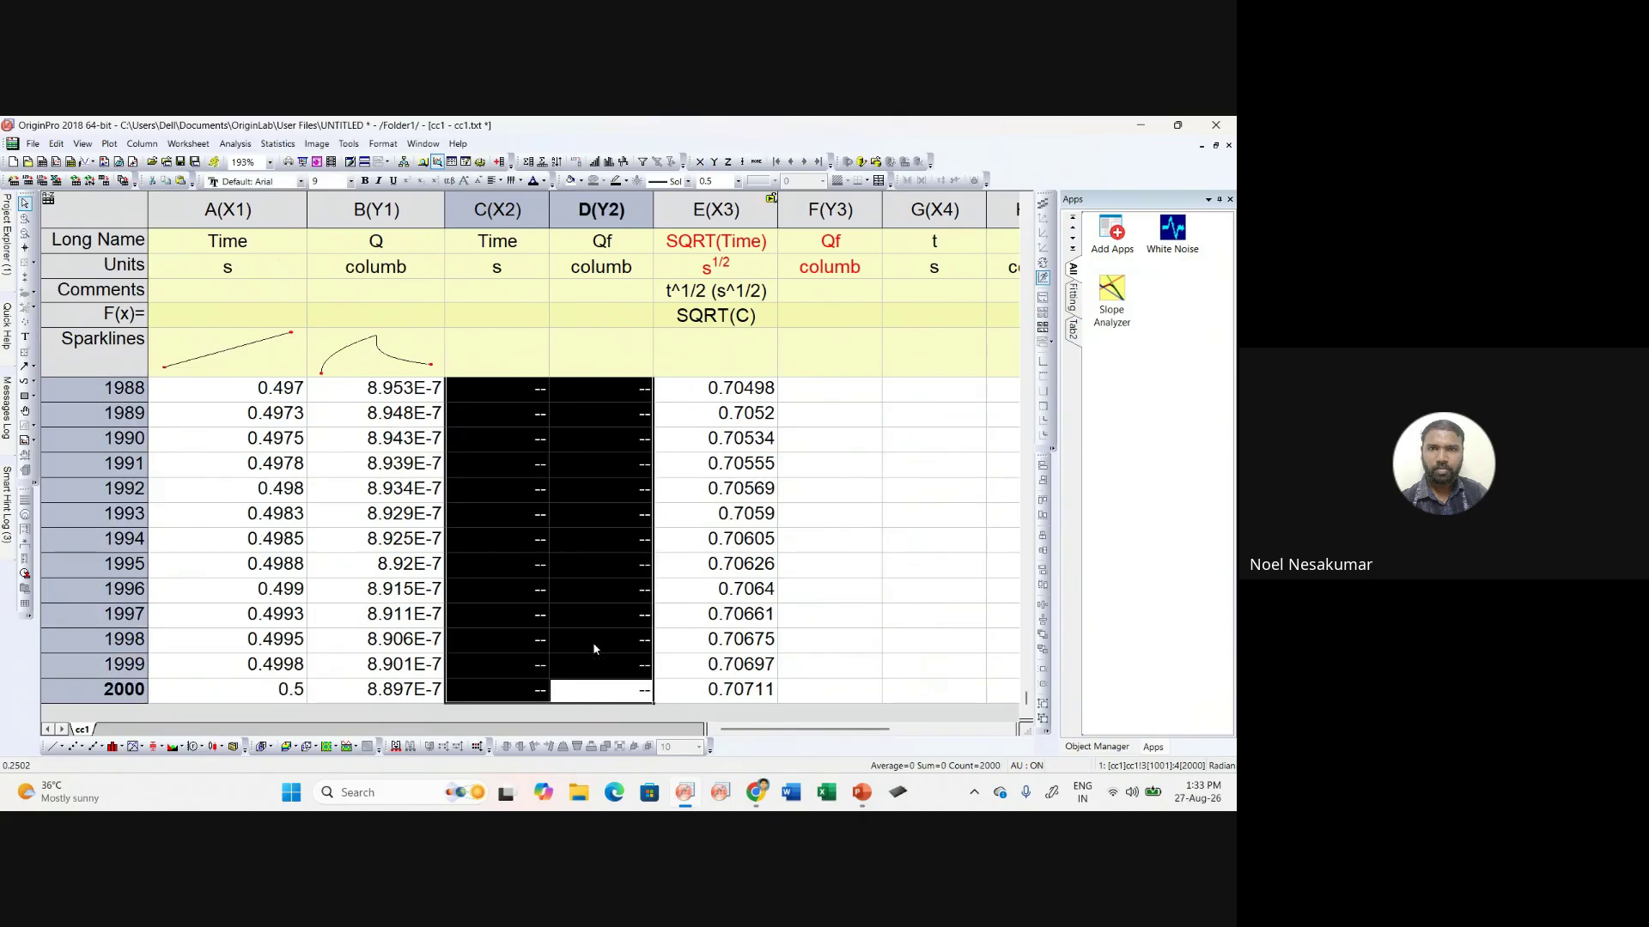
{"action": "scroll", "coordinate": [633, 593], "scroll_direction": "up", "scroll_amount": 2}
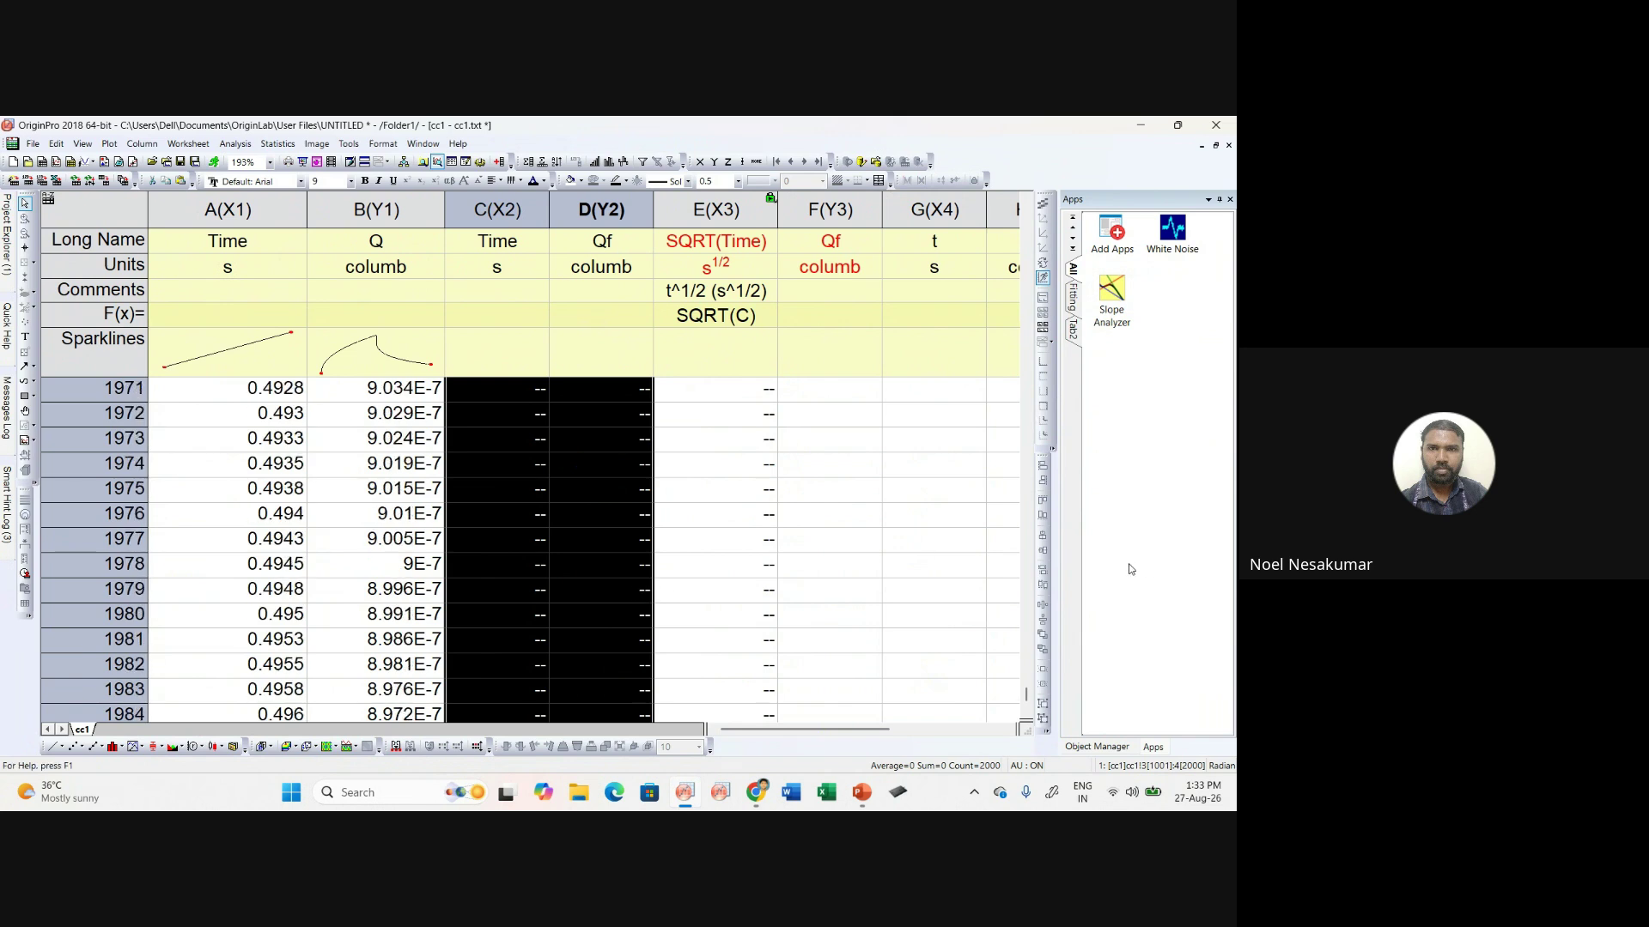
{"action": "left_click_drag", "start_coordinate": [1026, 694], "coordinate": [999, 460]}
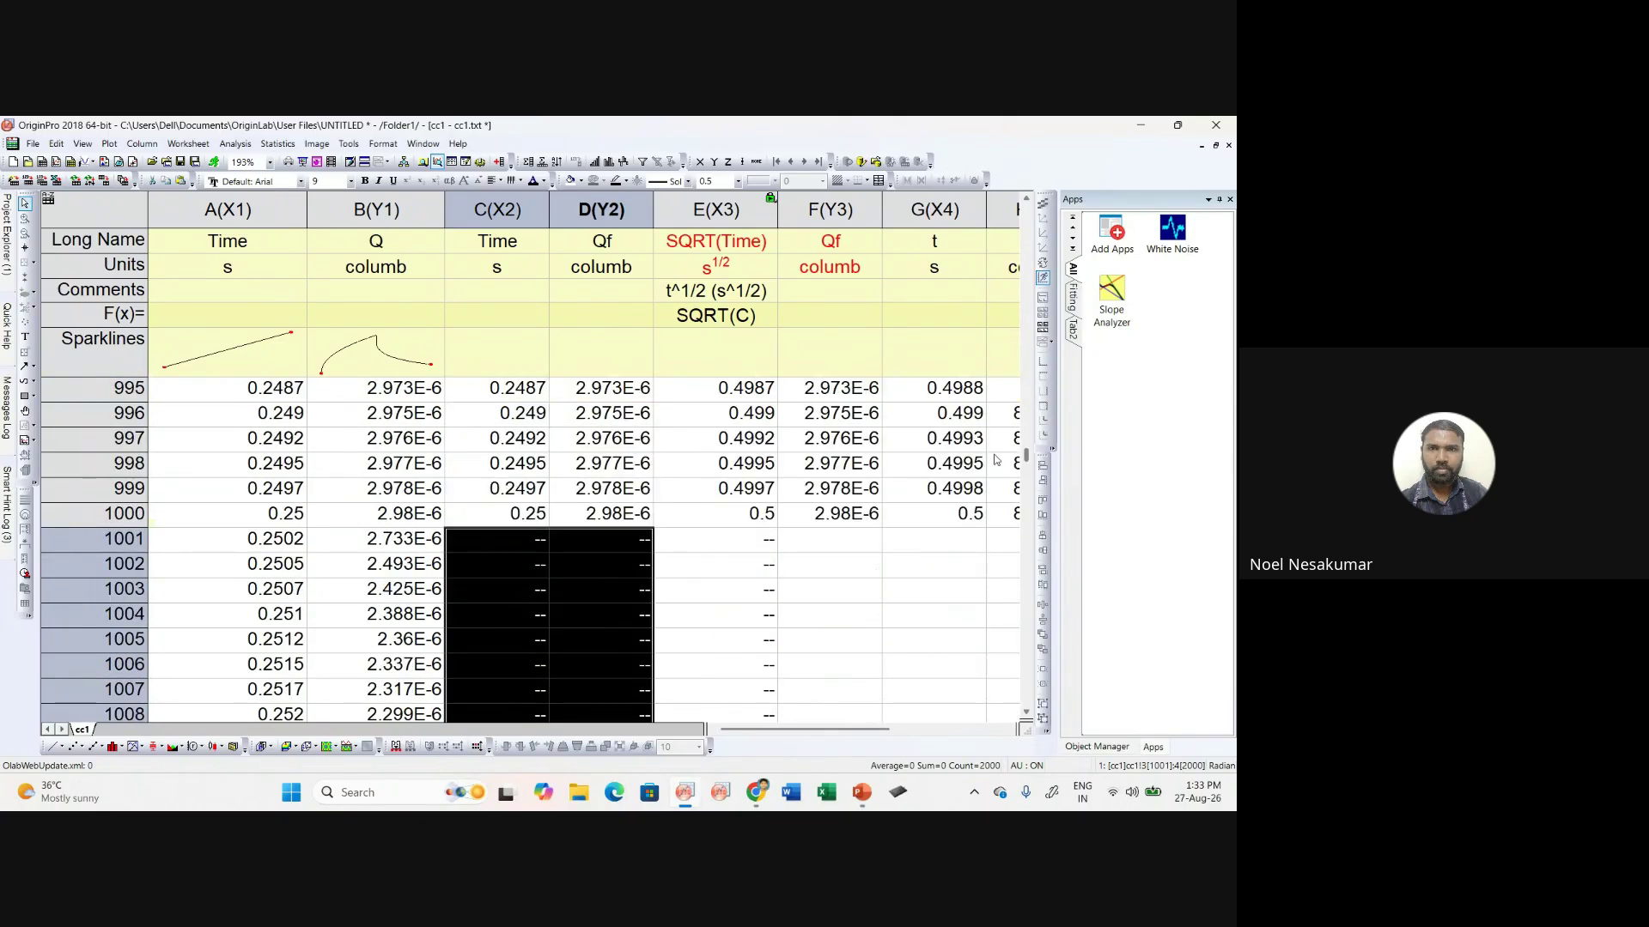
{"action": "left_click", "coordinate": [595, 523]}
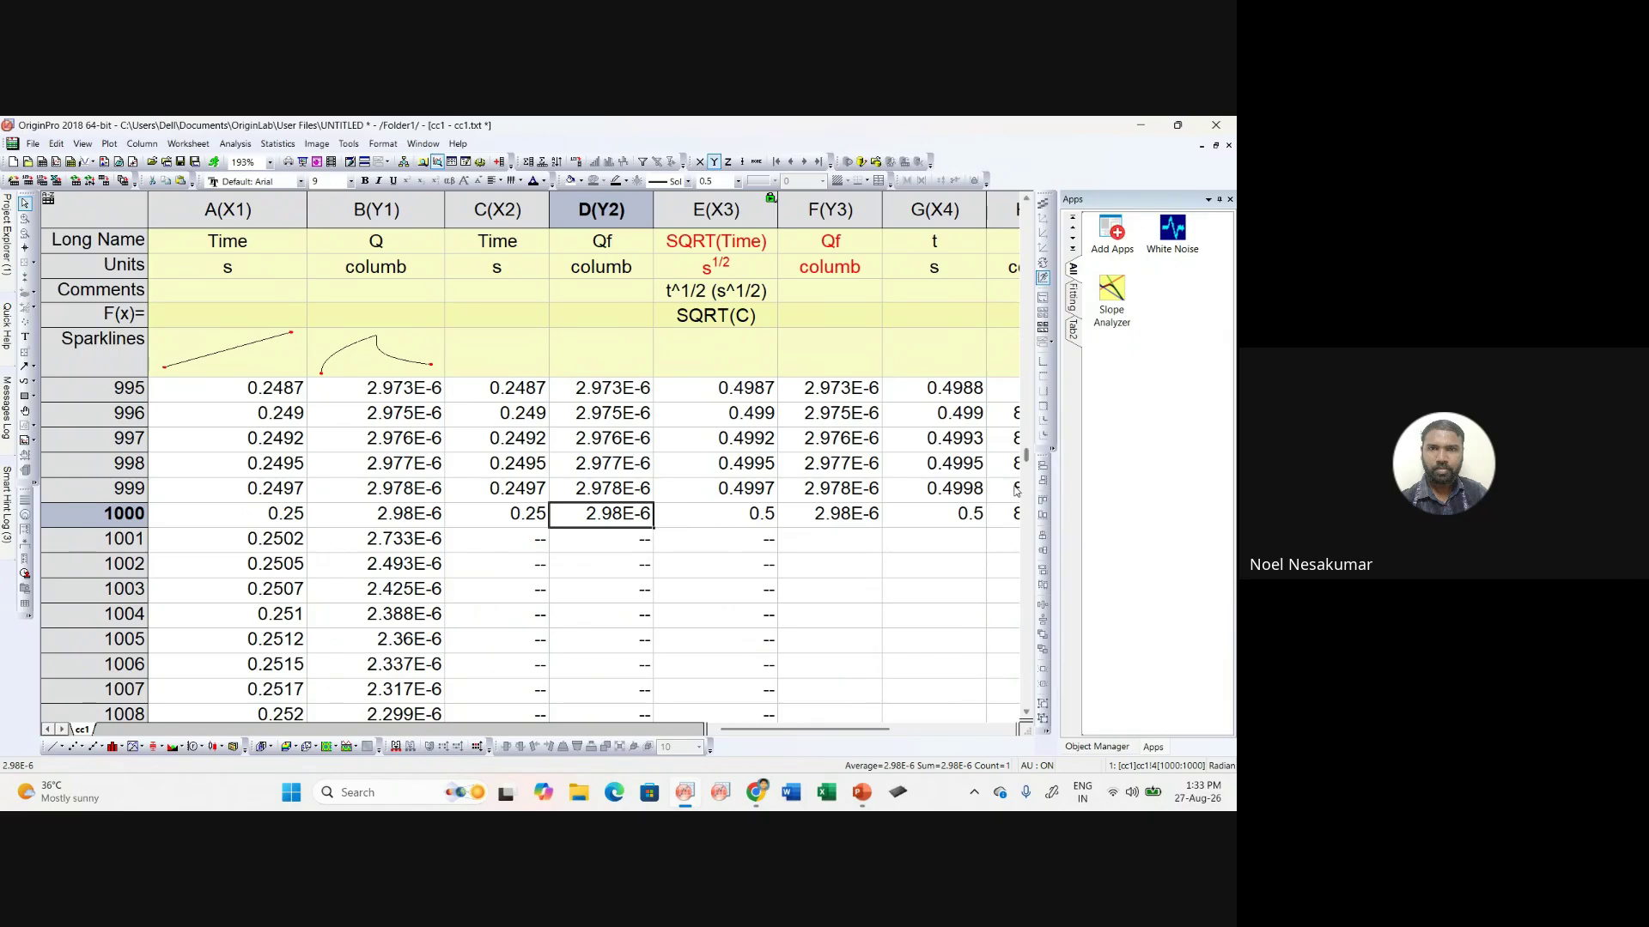
Step: Examine column E's SQRT(C) formula and trace how columns C and D feed the SQRT(Time) and second Qf columns
{"action": "left_click_drag", "start_coordinate": [1025, 461], "coordinate": [1024, 206]}
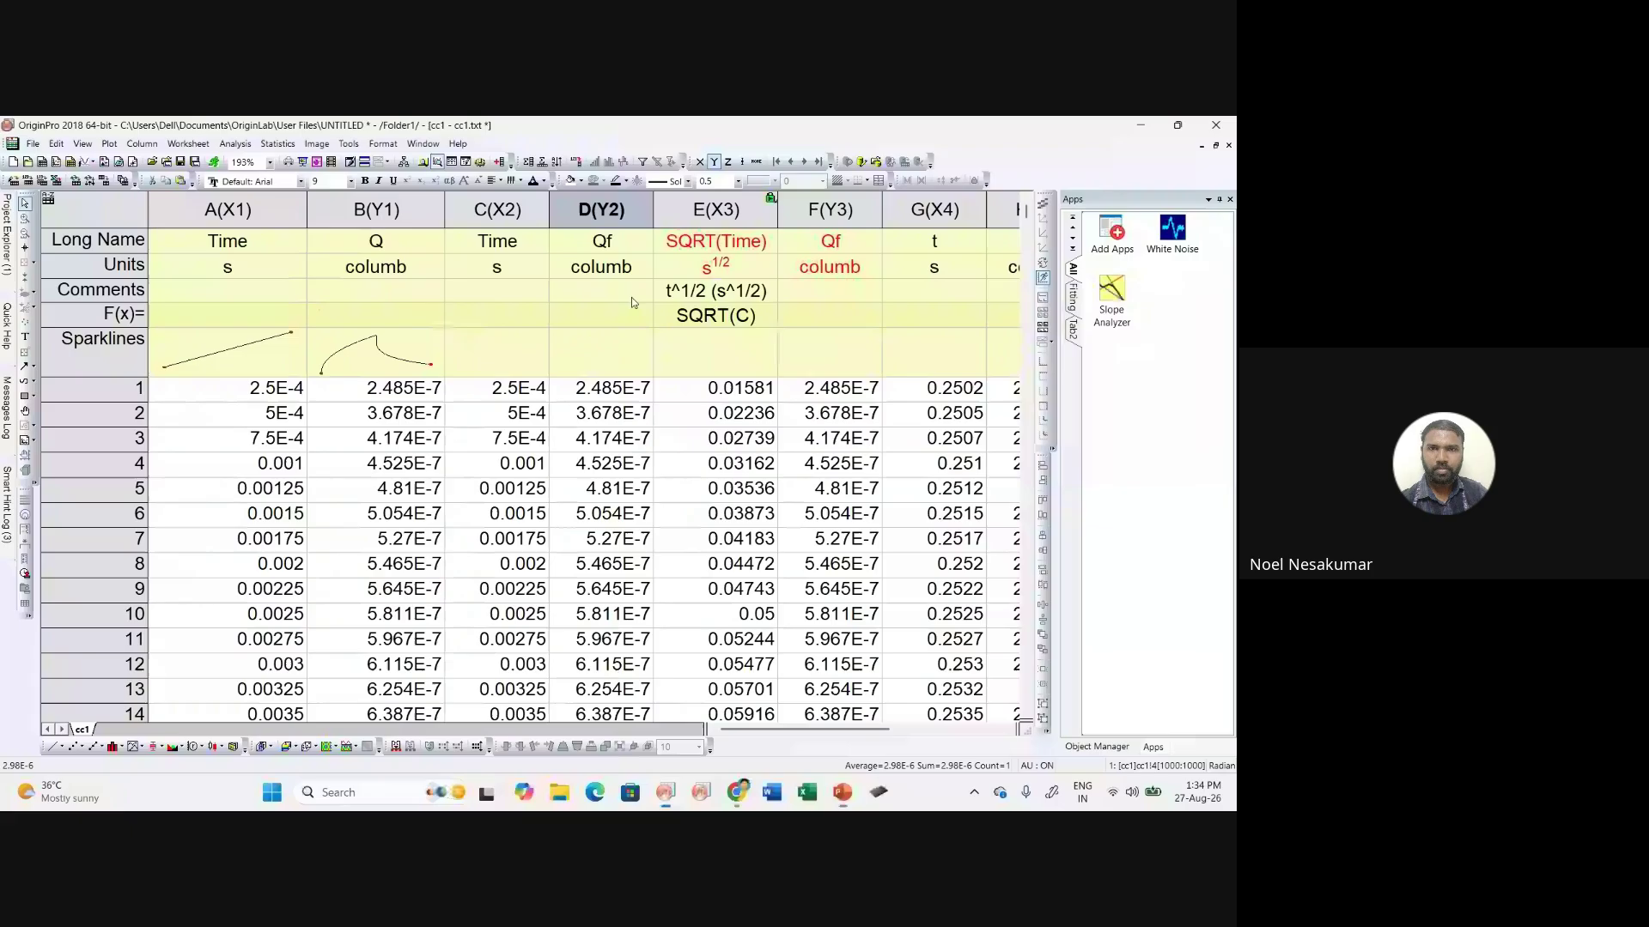
{"action": "left_click", "coordinate": [709, 317]}
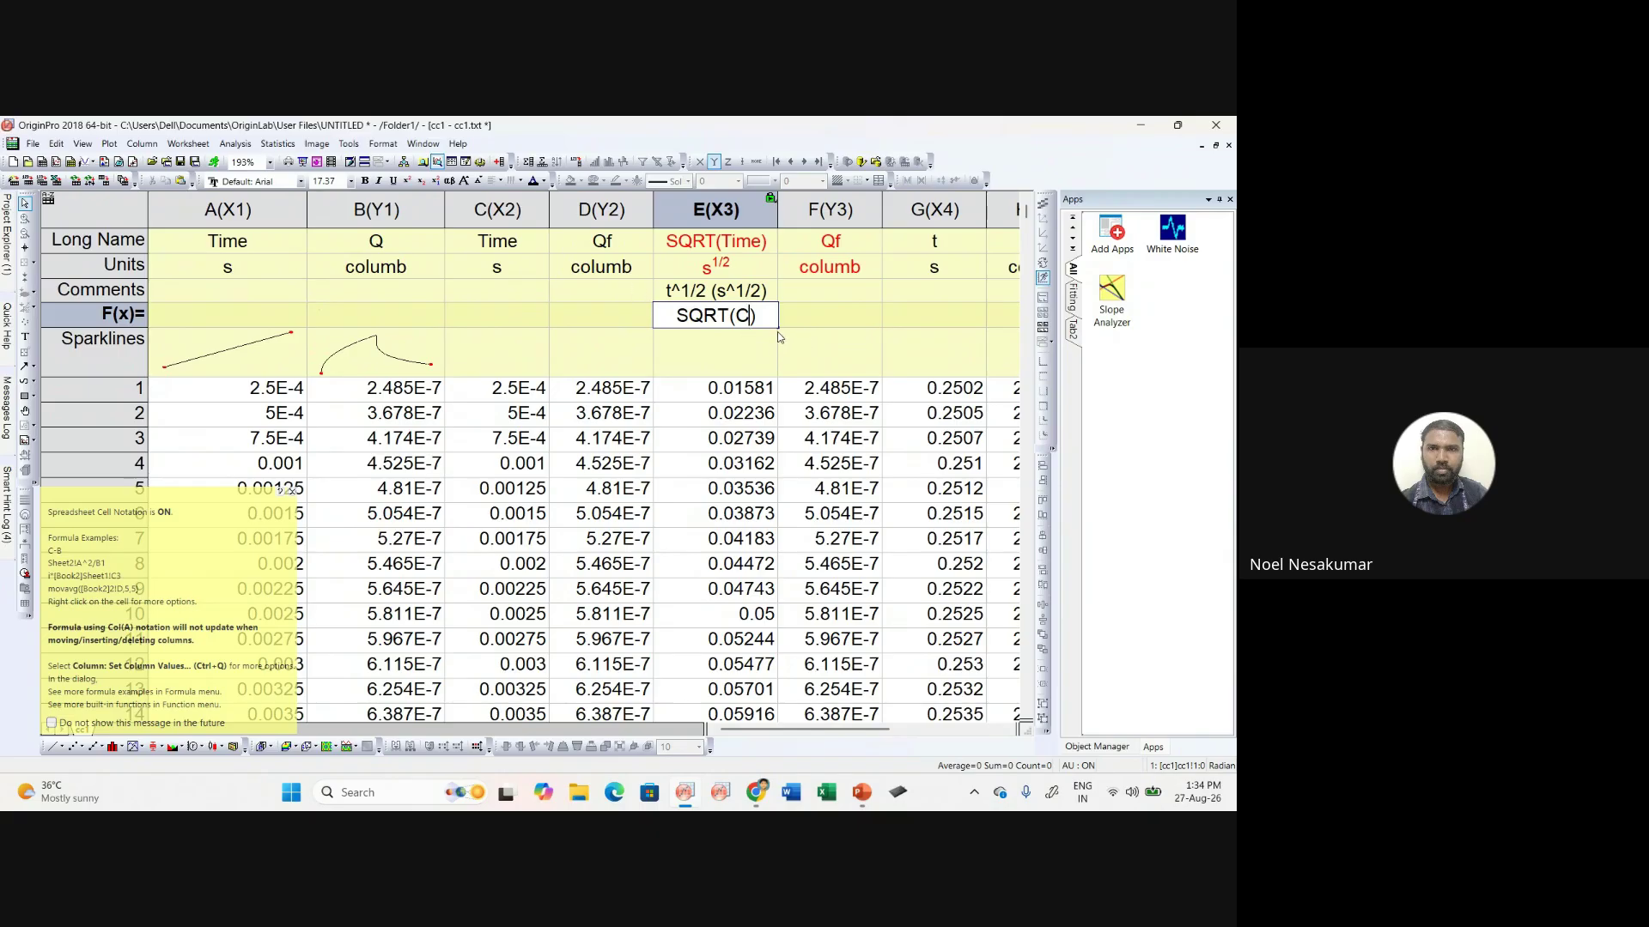
{"action": "left_click", "coordinate": [761, 319]}
{"action": "left_click_drag", "start_coordinate": [463, 211], "coordinate": [515, 203]}
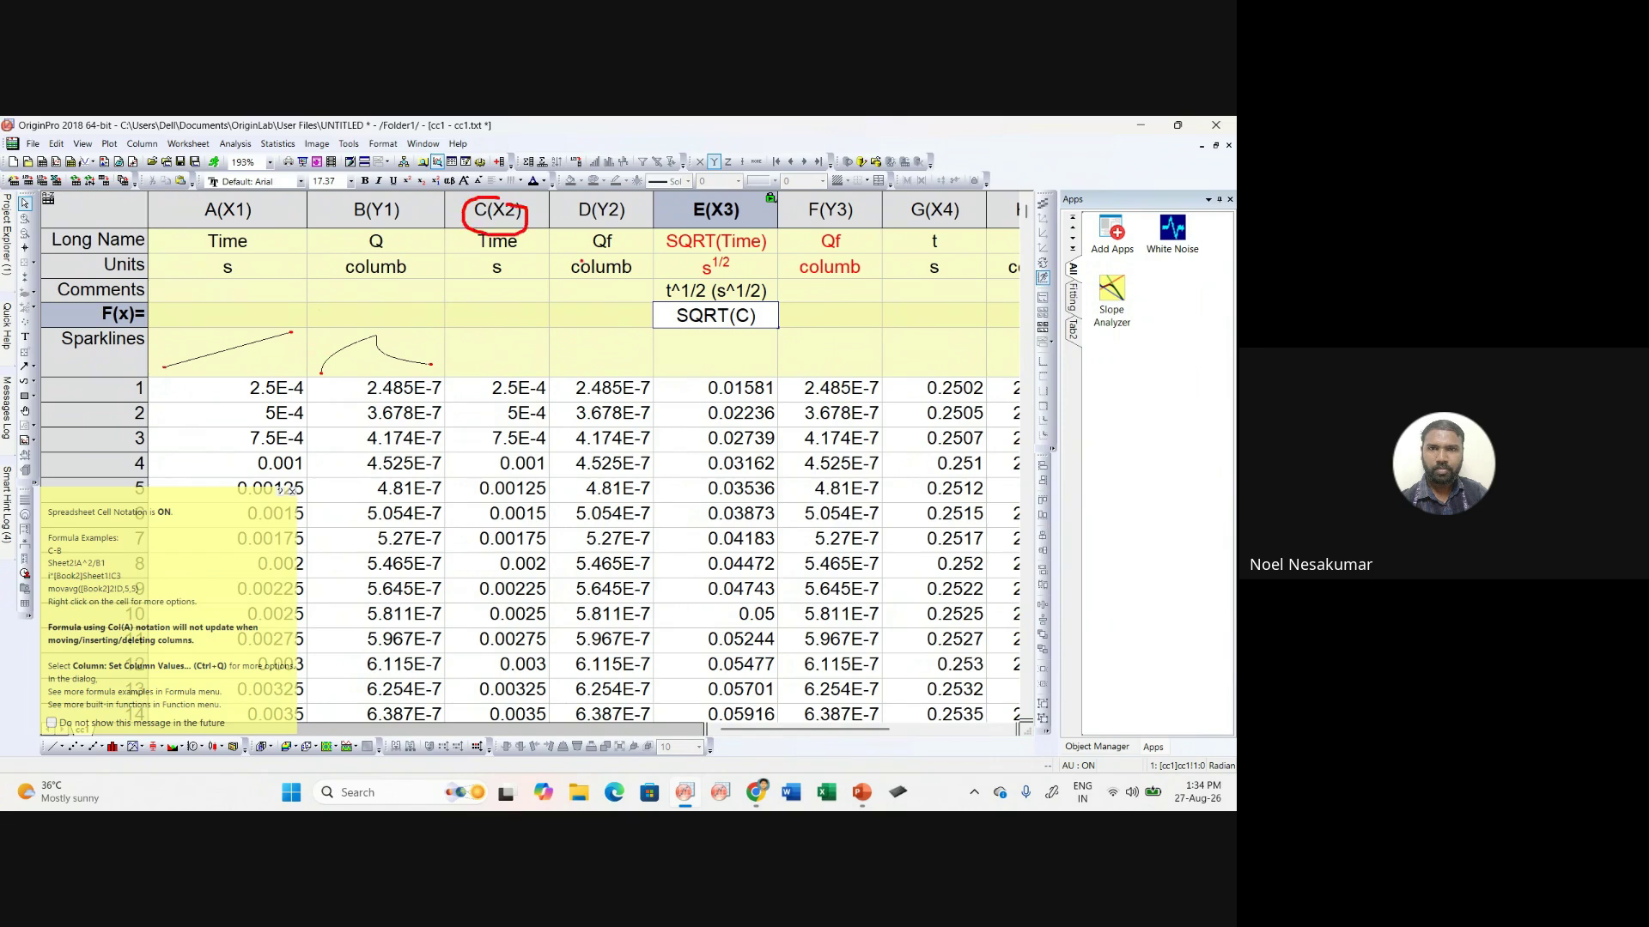
{"action": "left_click_drag", "start_coordinate": [559, 269], "coordinate": [647, 317]}
{"action": "mouse_move", "coordinate": [618, 226]}
{"action": "left_mouse_down"}
{"action": "mouse_move", "coordinate": [571, 251]}
{"action": "mouse_move", "coordinate": [619, 229]}
{"action": "mouse_move", "coordinate": [762, 220]}
{"action": "mouse_move", "coordinate": [827, 237]}
{"action": "left_mouse_up"}
{"action": "mouse_move", "coordinate": [603, 367]}
{"action": "left_mouse_down"}
{"action": "mouse_move", "coordinate": [583, 377]}
{"action": "mouse_move", "coordinate": [622, 404]}
{"action": "mouse_move", "coordinate": [737, 341]}
{"action": "mouse_move", "coordinate": [819, 363]}
{"action": "left_mouse_up"}
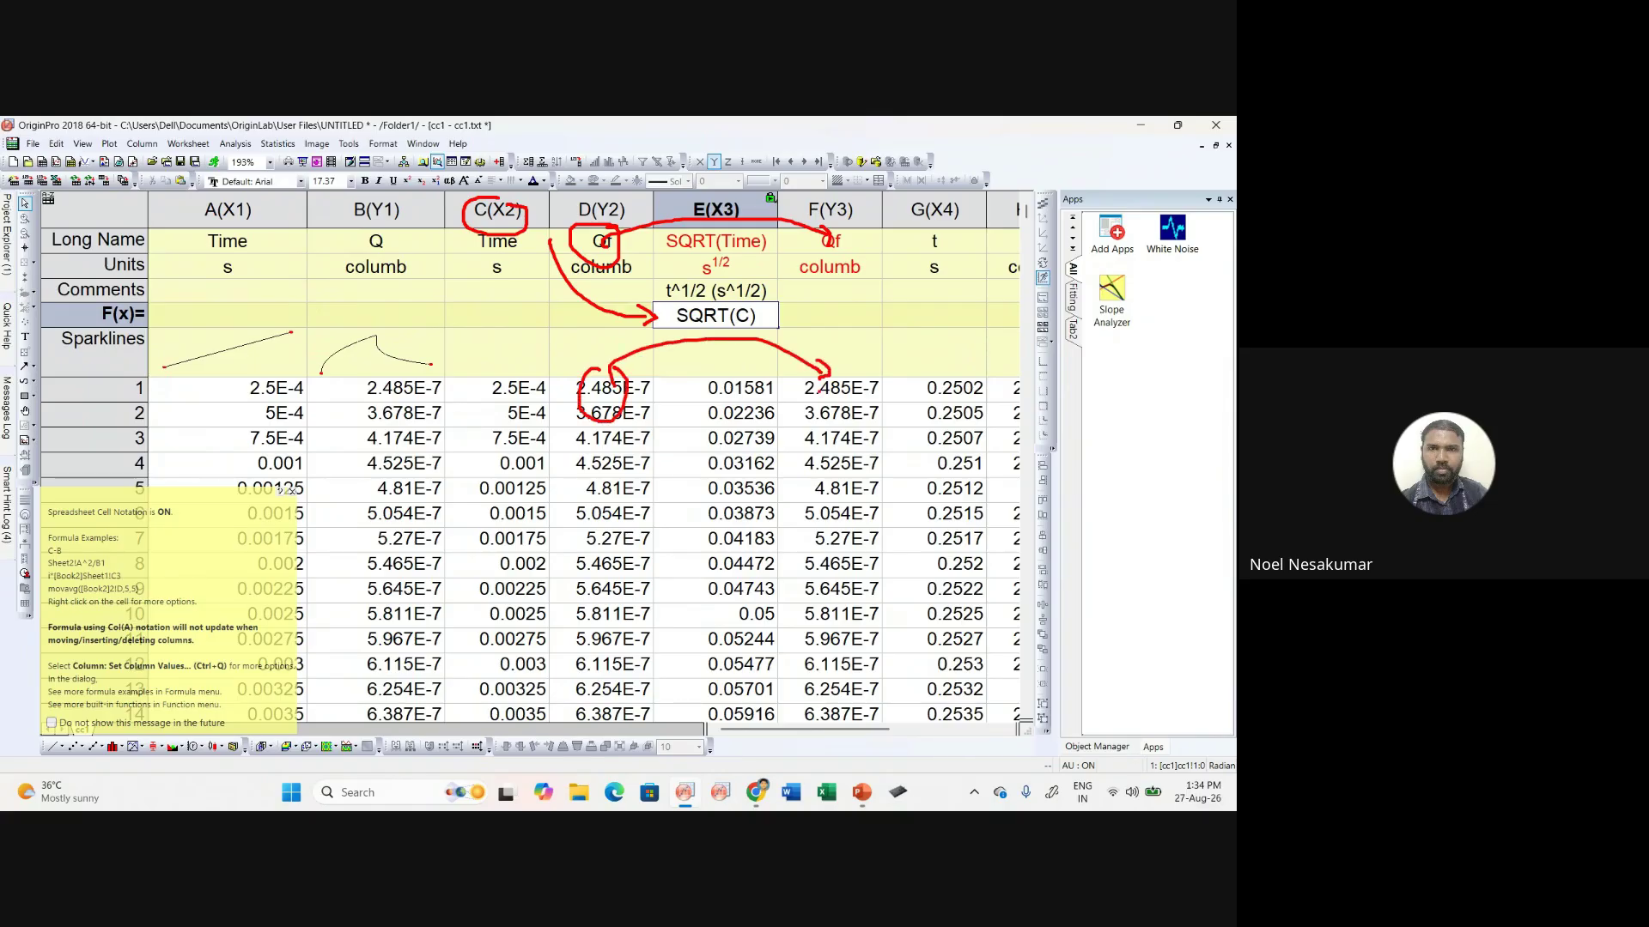
{"action": "key", "text": "Escape"}
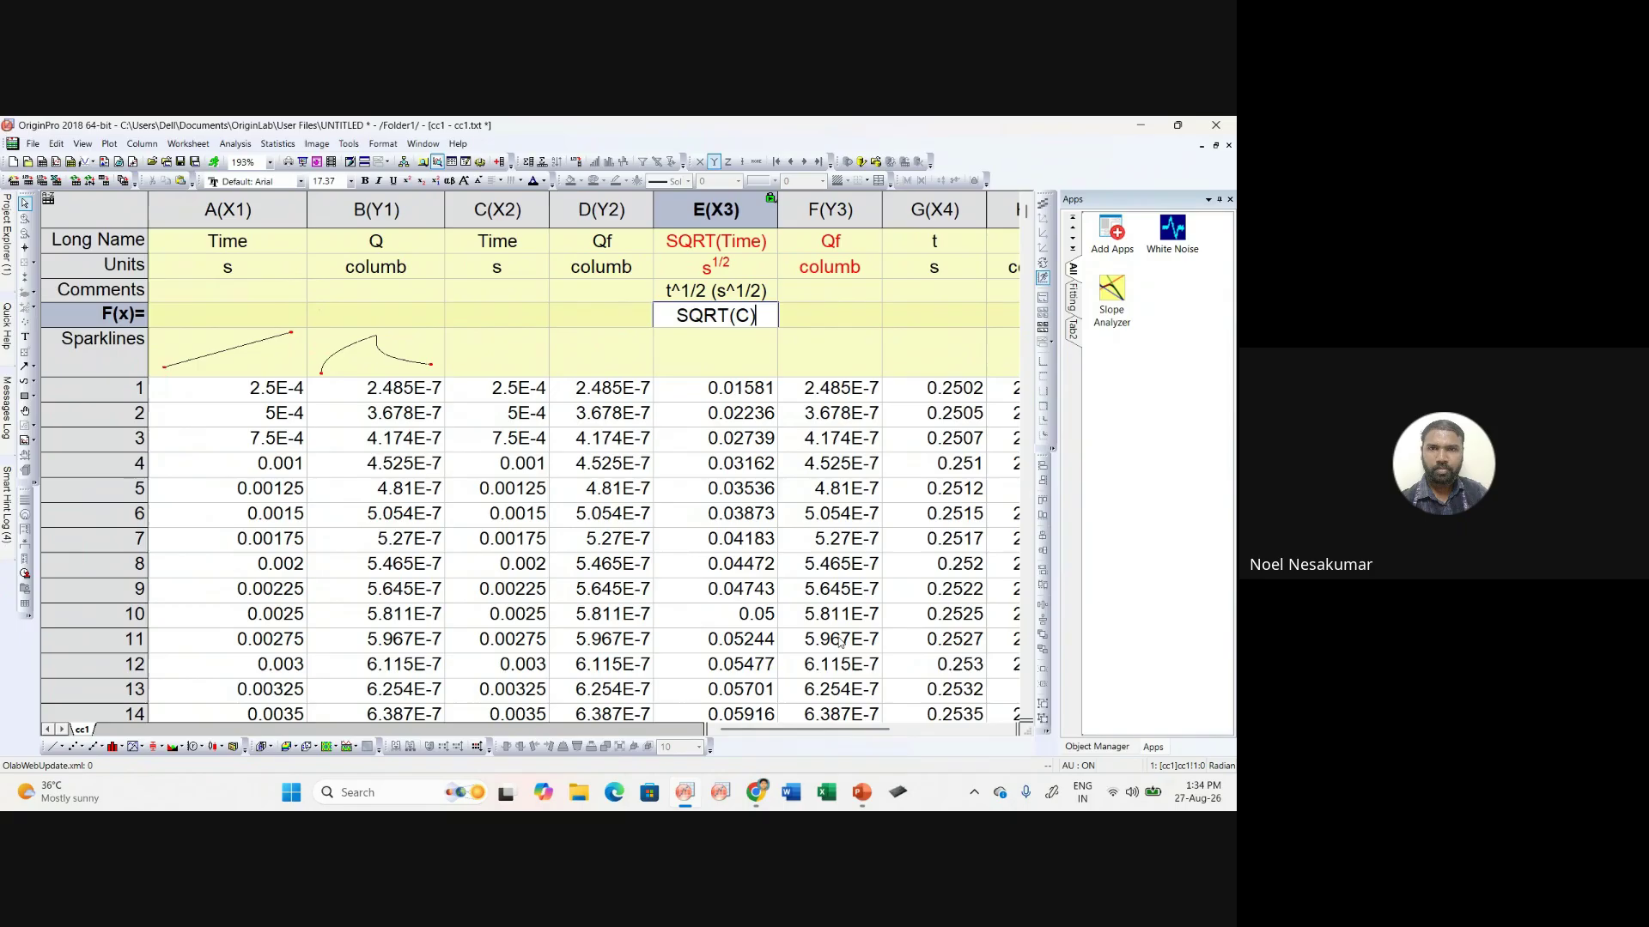
Step: Review the Qf and Qr regions on the charge-time slide in PowerPoint and return to the OriginPro worksheet
{"action": "left_click_drag", "start_coordinate": [845, 734], "coordinate": [914, 728]}
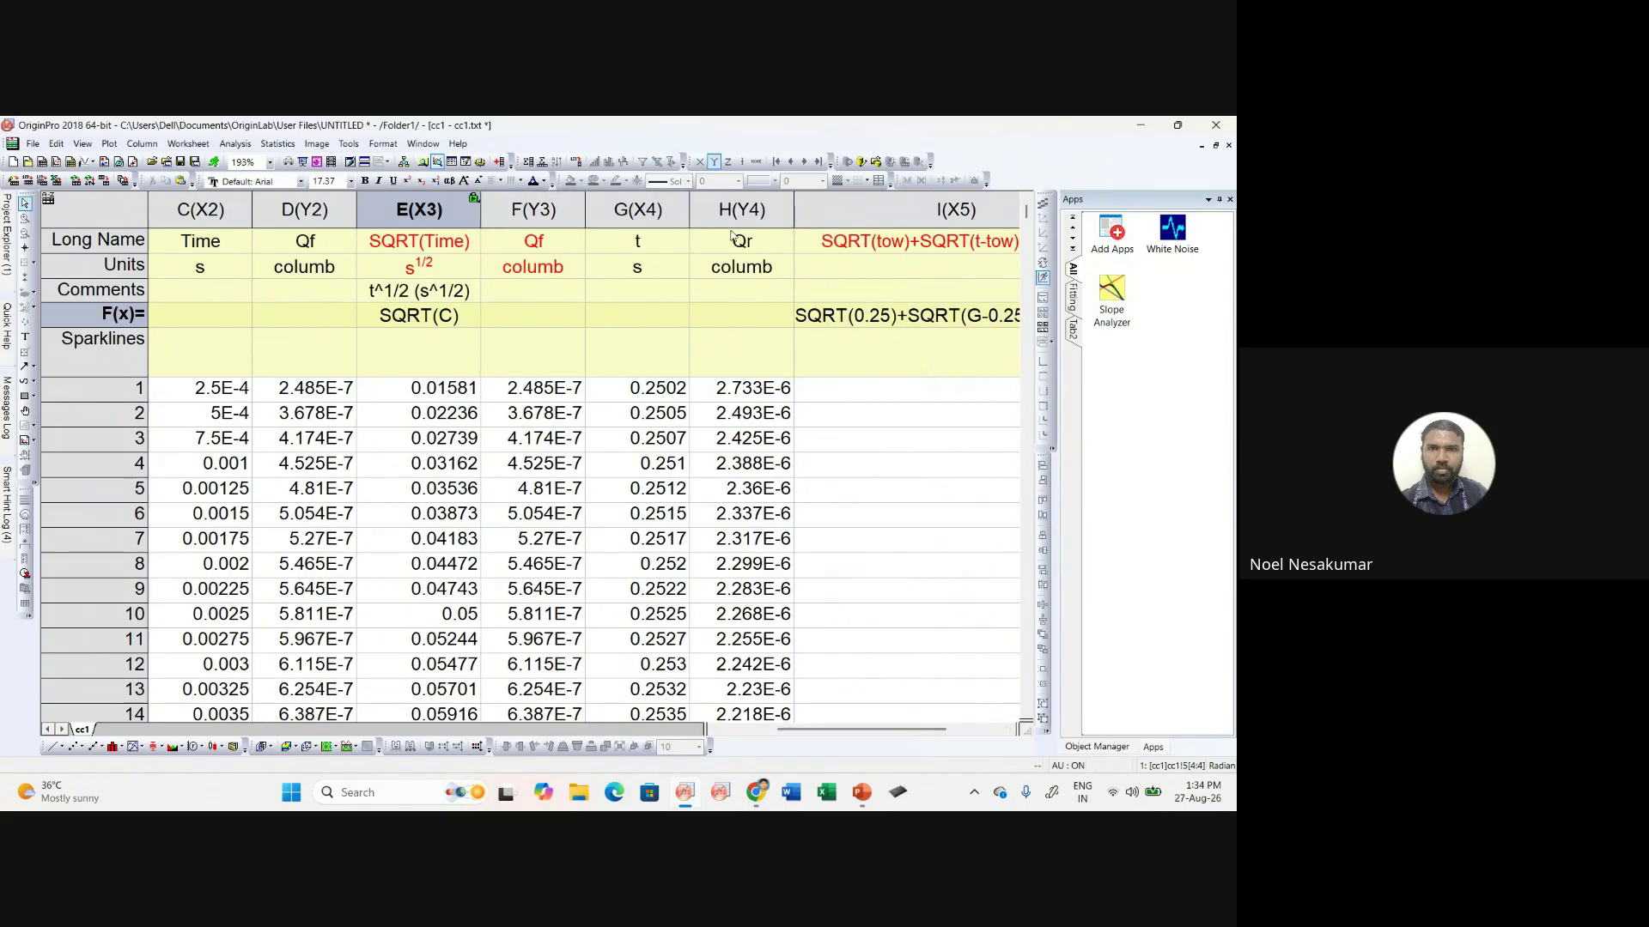
{"action": "key", "text": "alt+Tab"}
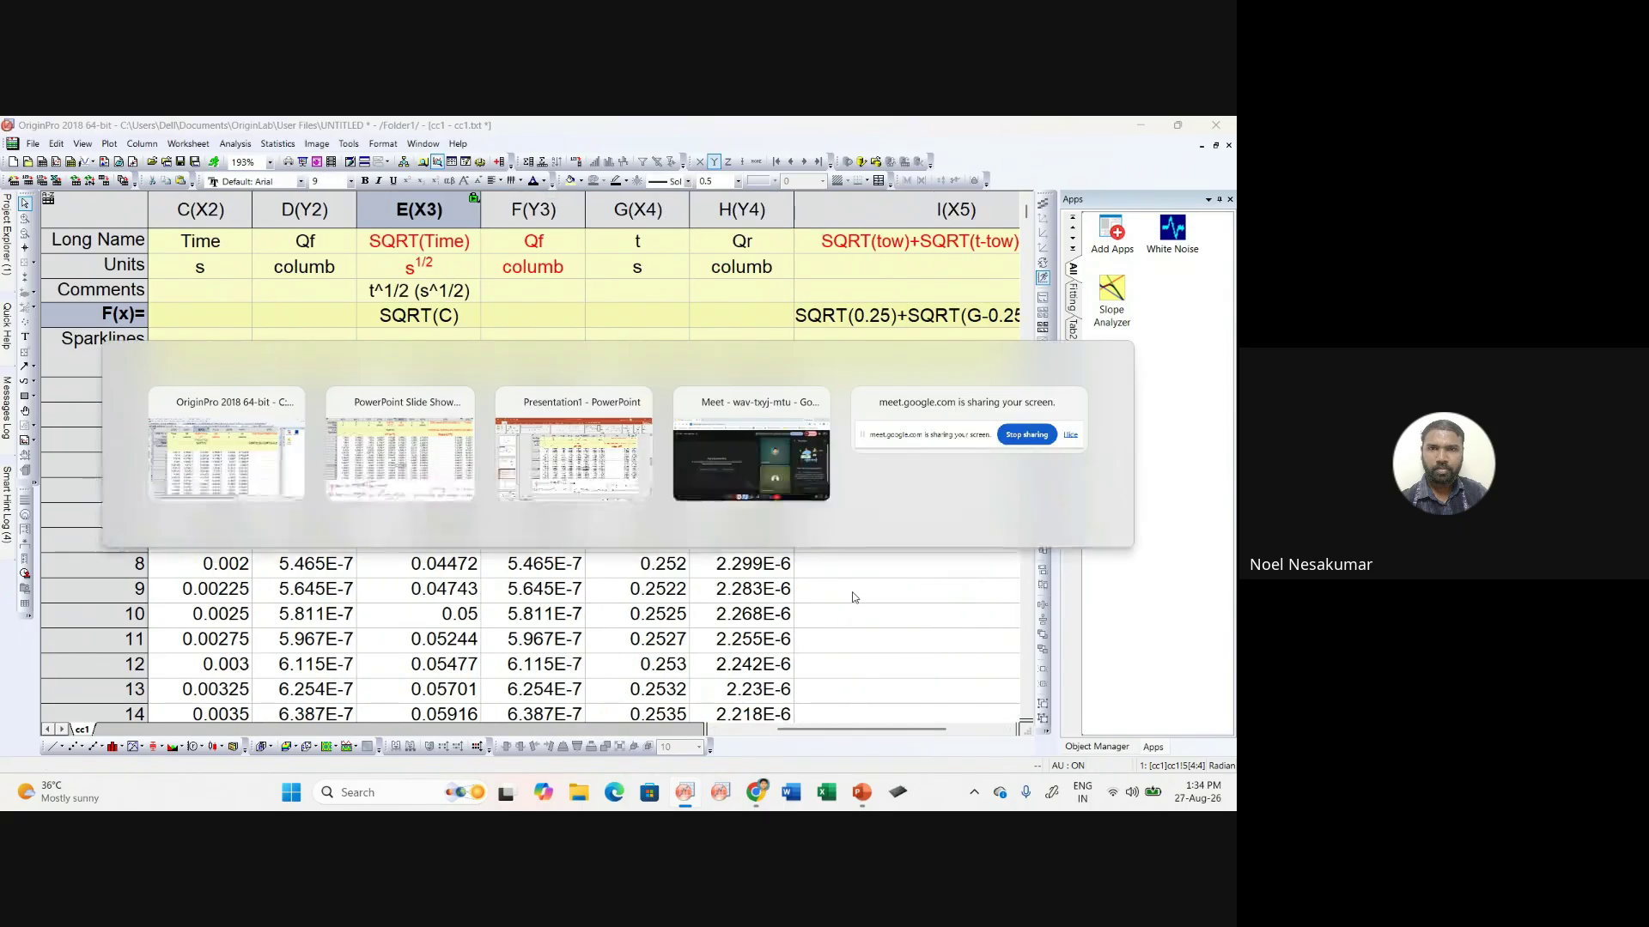
{"action": "key", "text": "alt+Tab"}
{"action": "key", "text": "alt+Tab"}
{"action": "key", "text": "Right"}
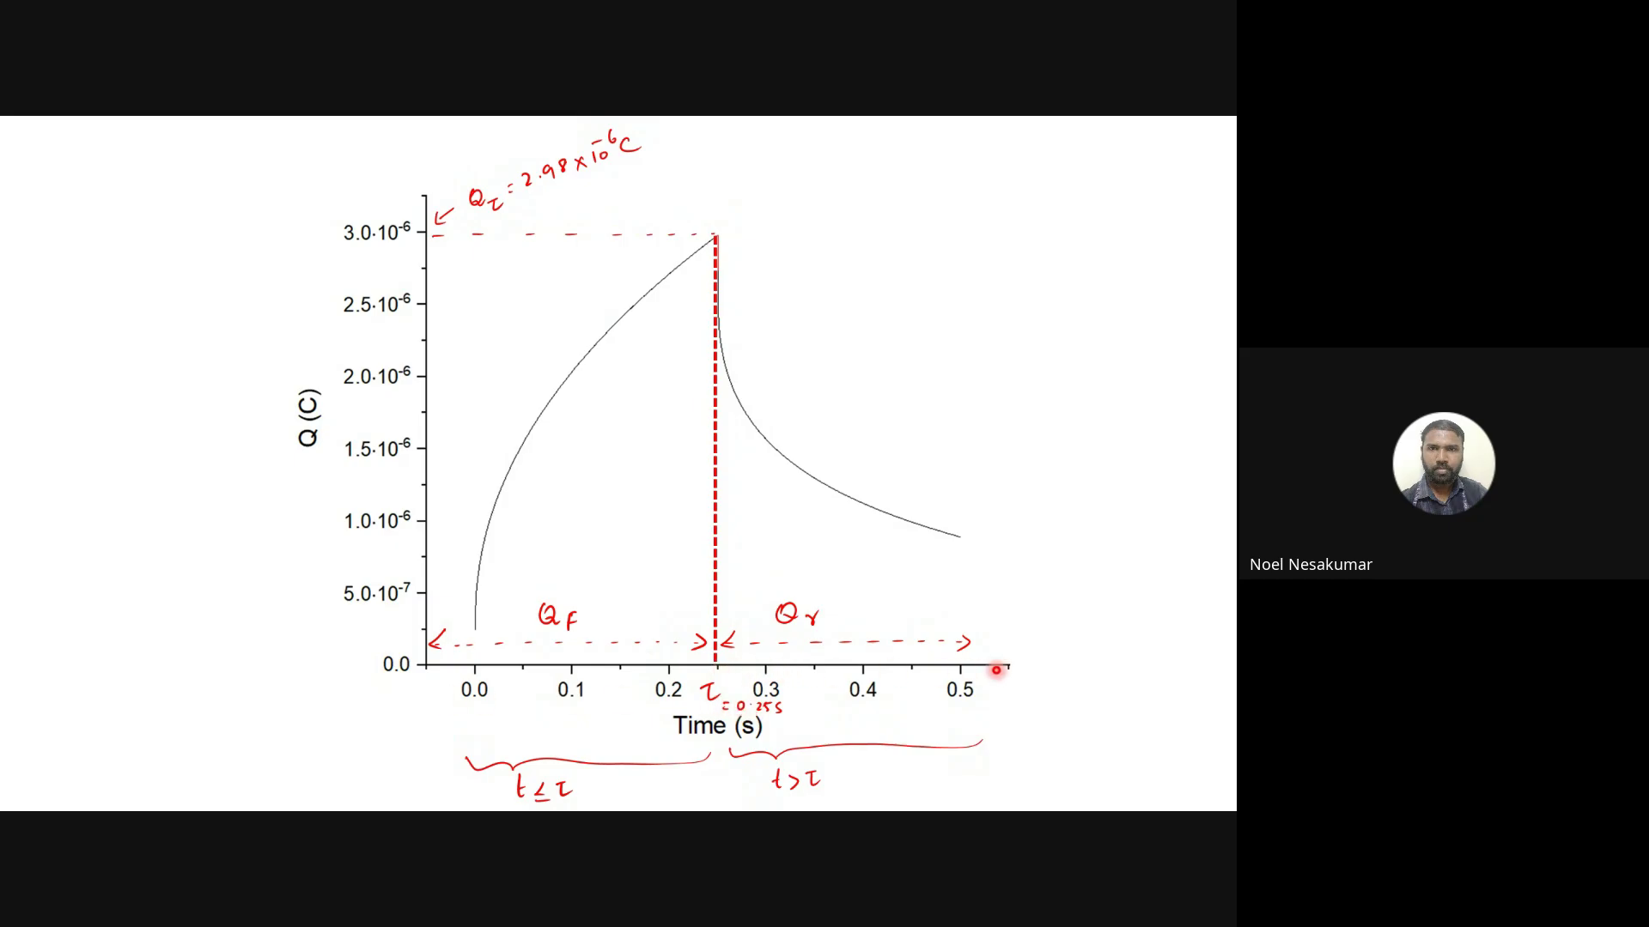
{"action": "key", "text": "alt+Tab"}
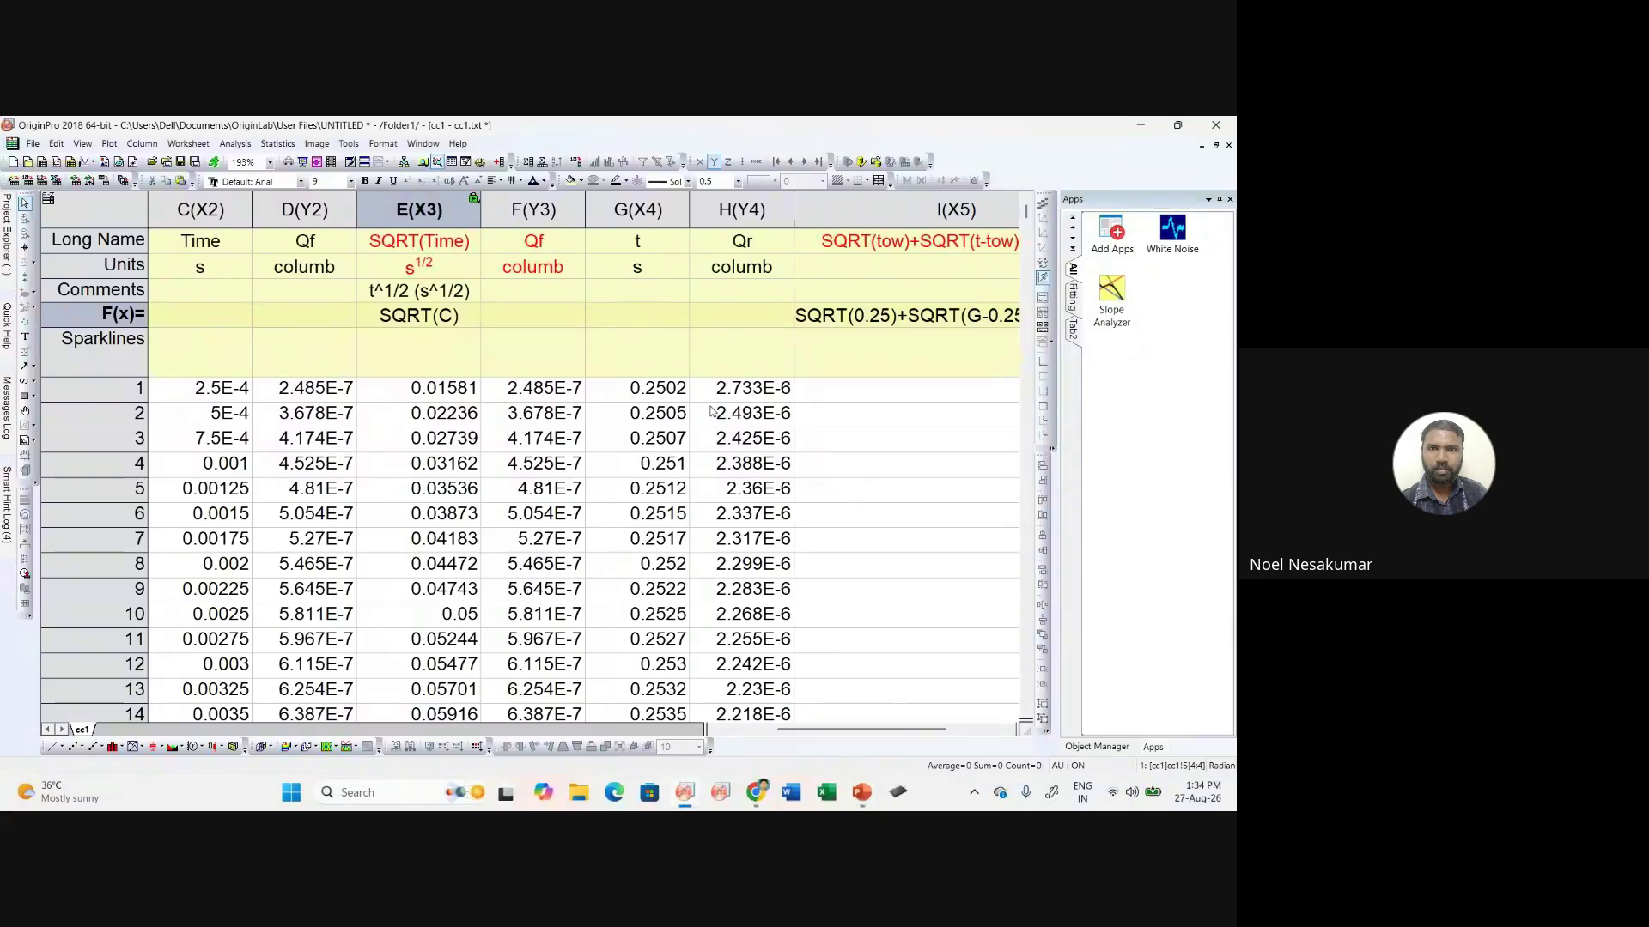
Step: Locate row 1001 in columns A and B, mark its Time and Q values as the start of the reverse data, and clear the marks
{"action": "left_click_drag", "start_coordinate": [893, 729], "coordinate": [837, 729]}
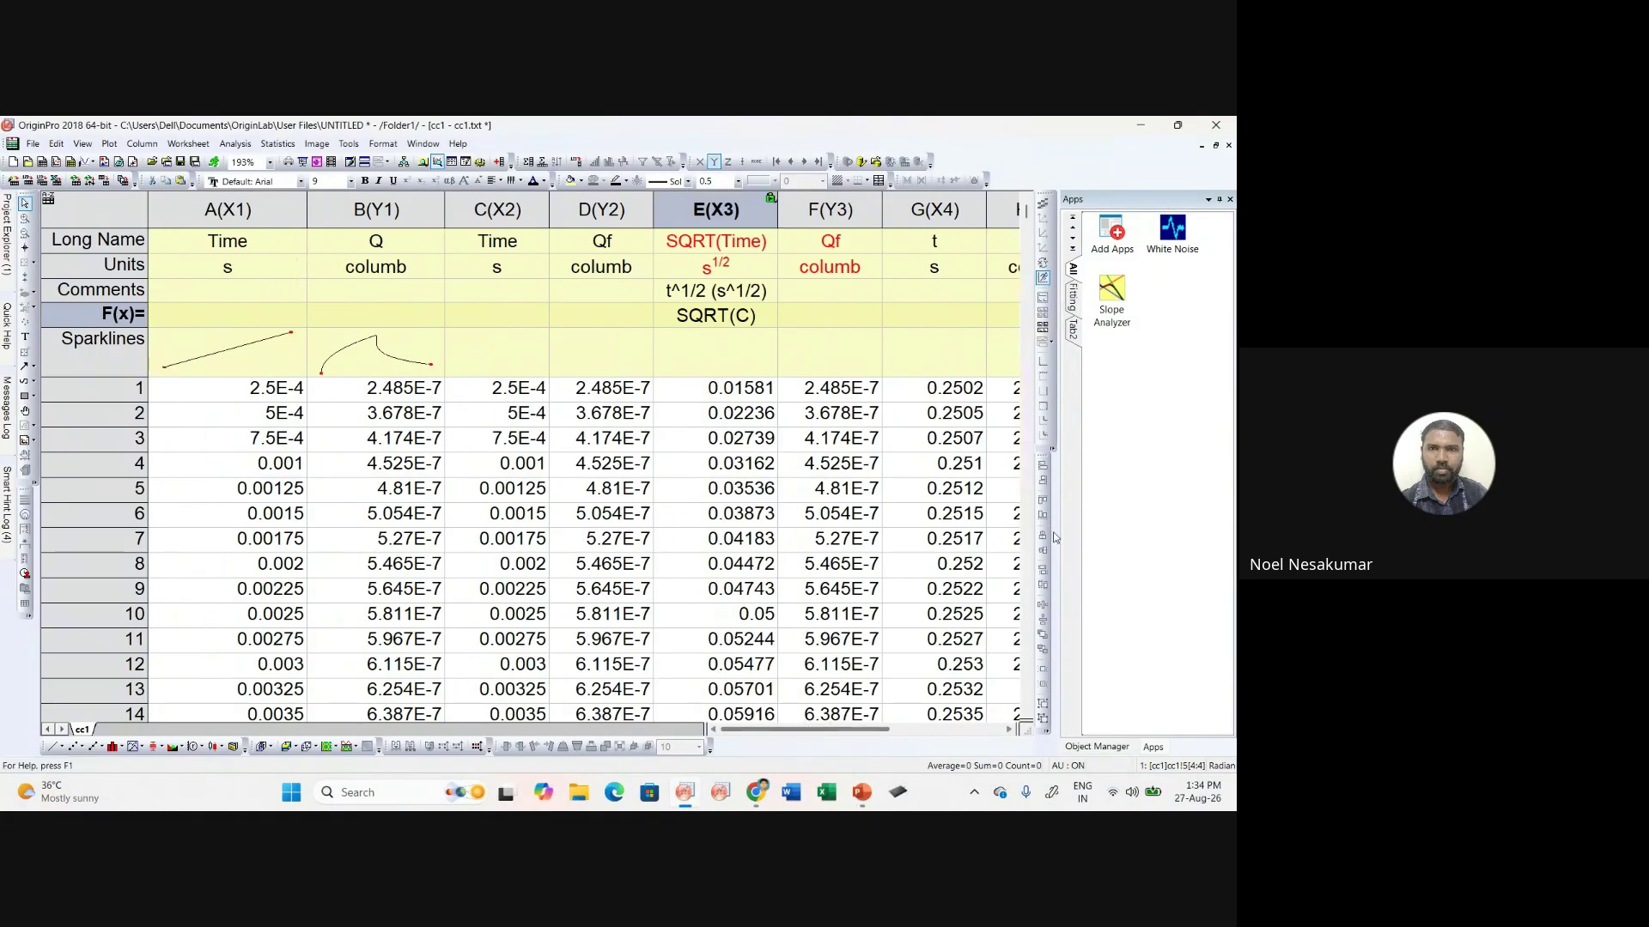
{"action": "left_click_drag", "start_coordinate": [1026, 219], "coordinate": [1024, 457]}
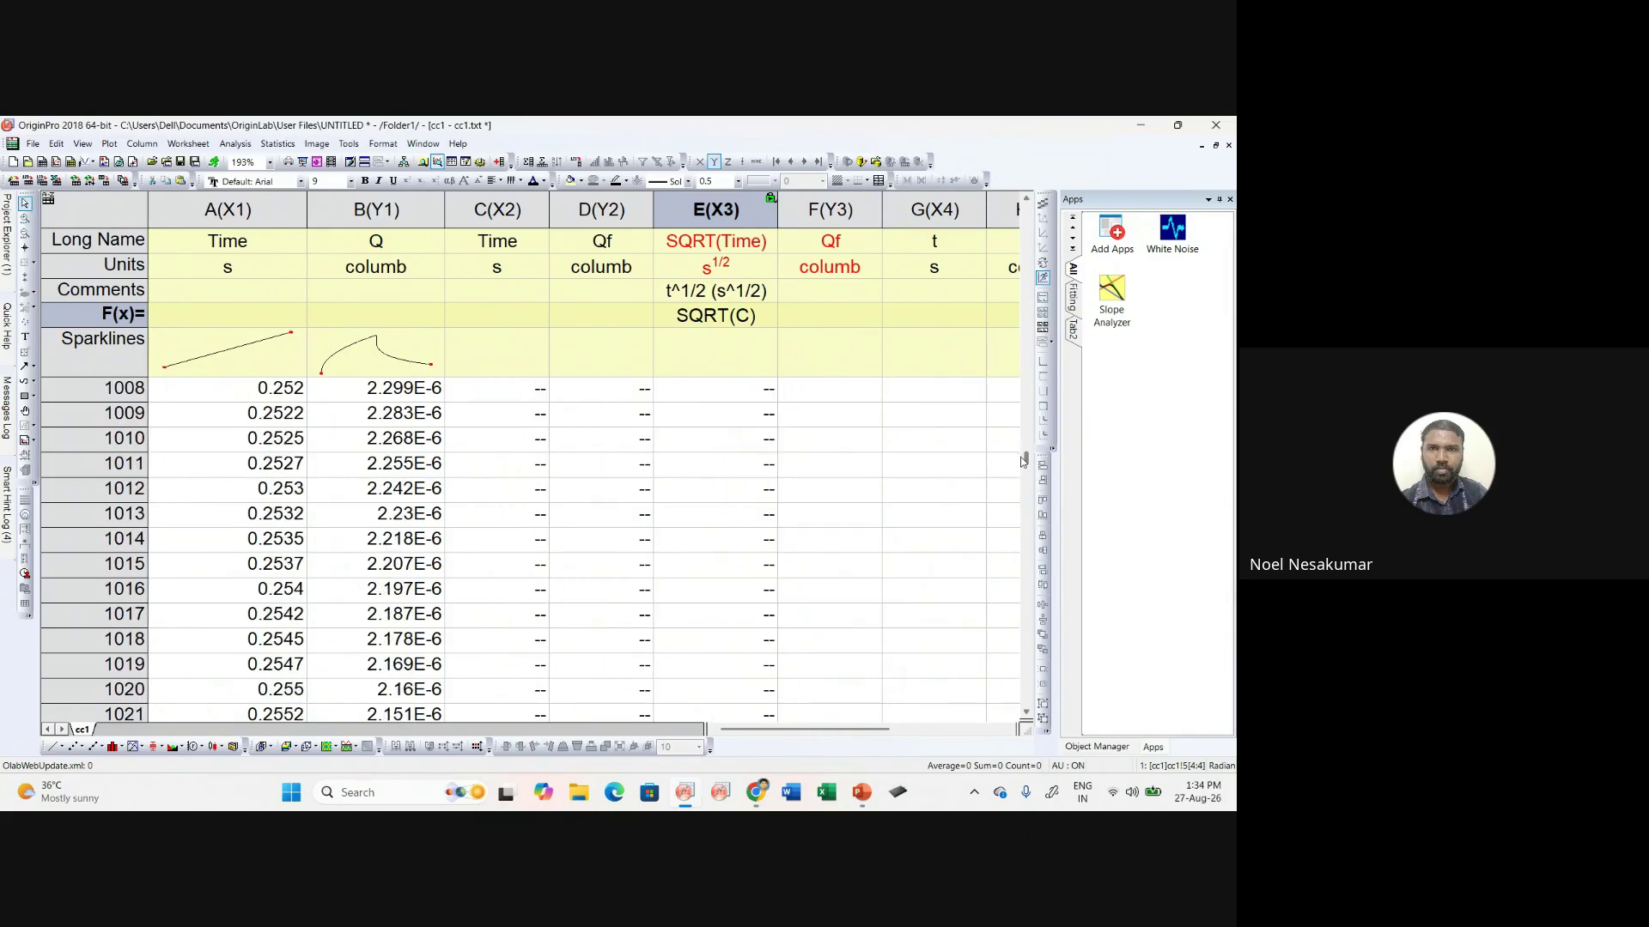
{"action": "scroll", "coordinate": [674, 409], "scroll_direction": "up", "scroll_amount": 4}
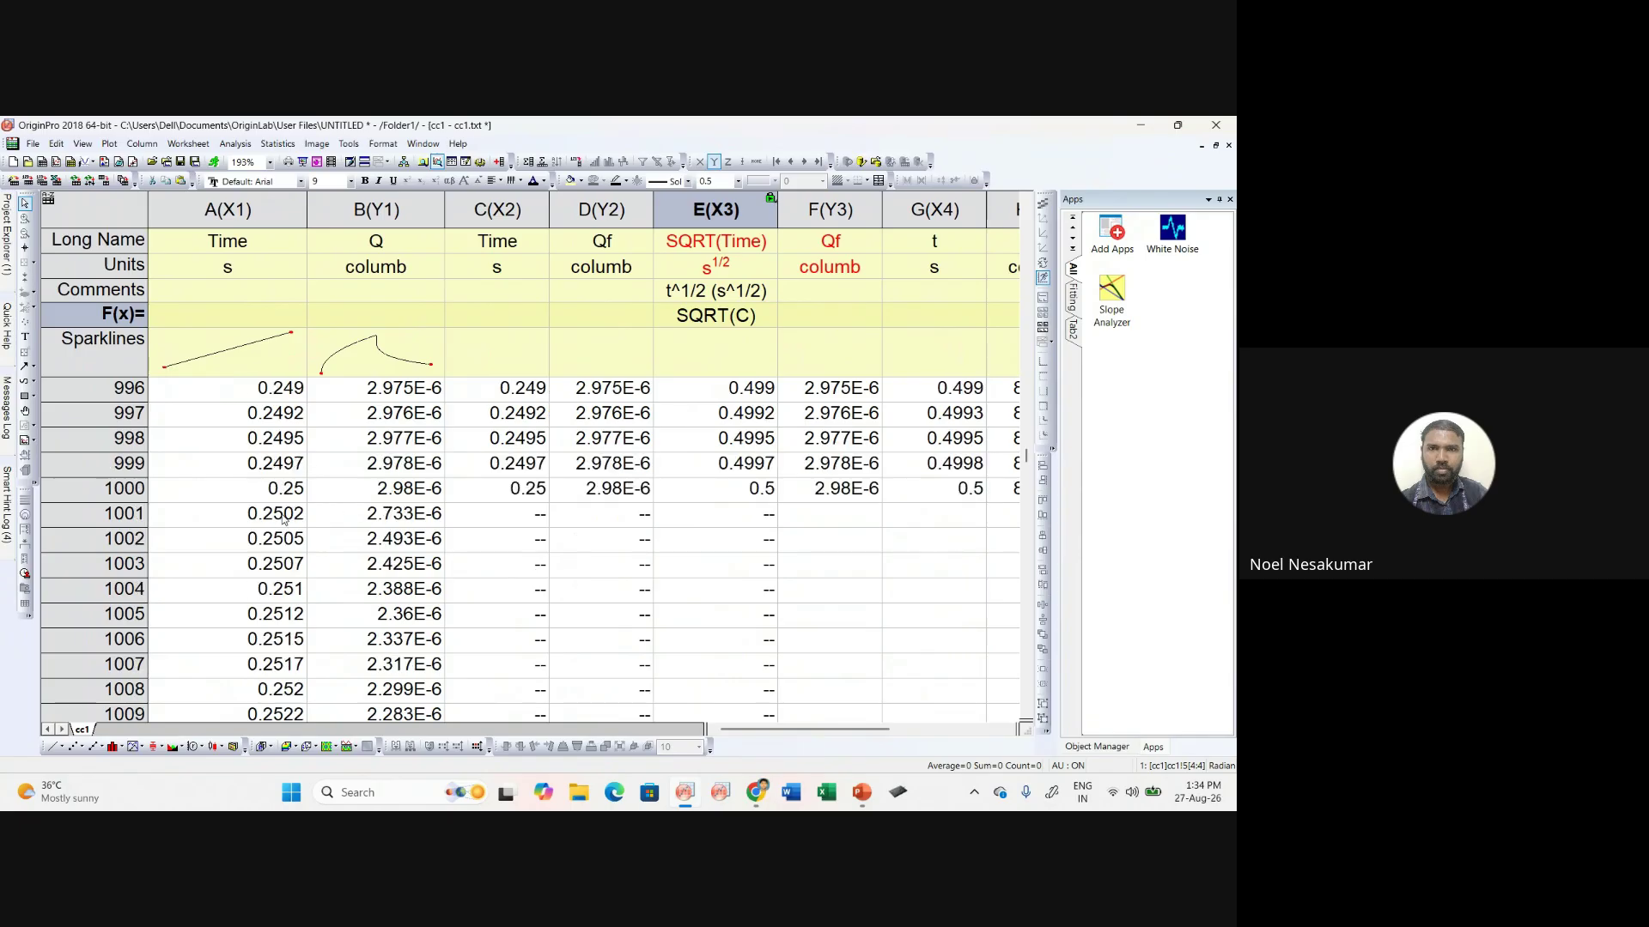
{"action": "mouse_move", "coordinate": [283, 517]}
{"action": "left_mouse_down"}
{"action": "mouse_move", "coordinate": [322, 525]}
{"action": "mouse_move", "coordinate": [263, 529]}
{"action": "left_mouse_up"}
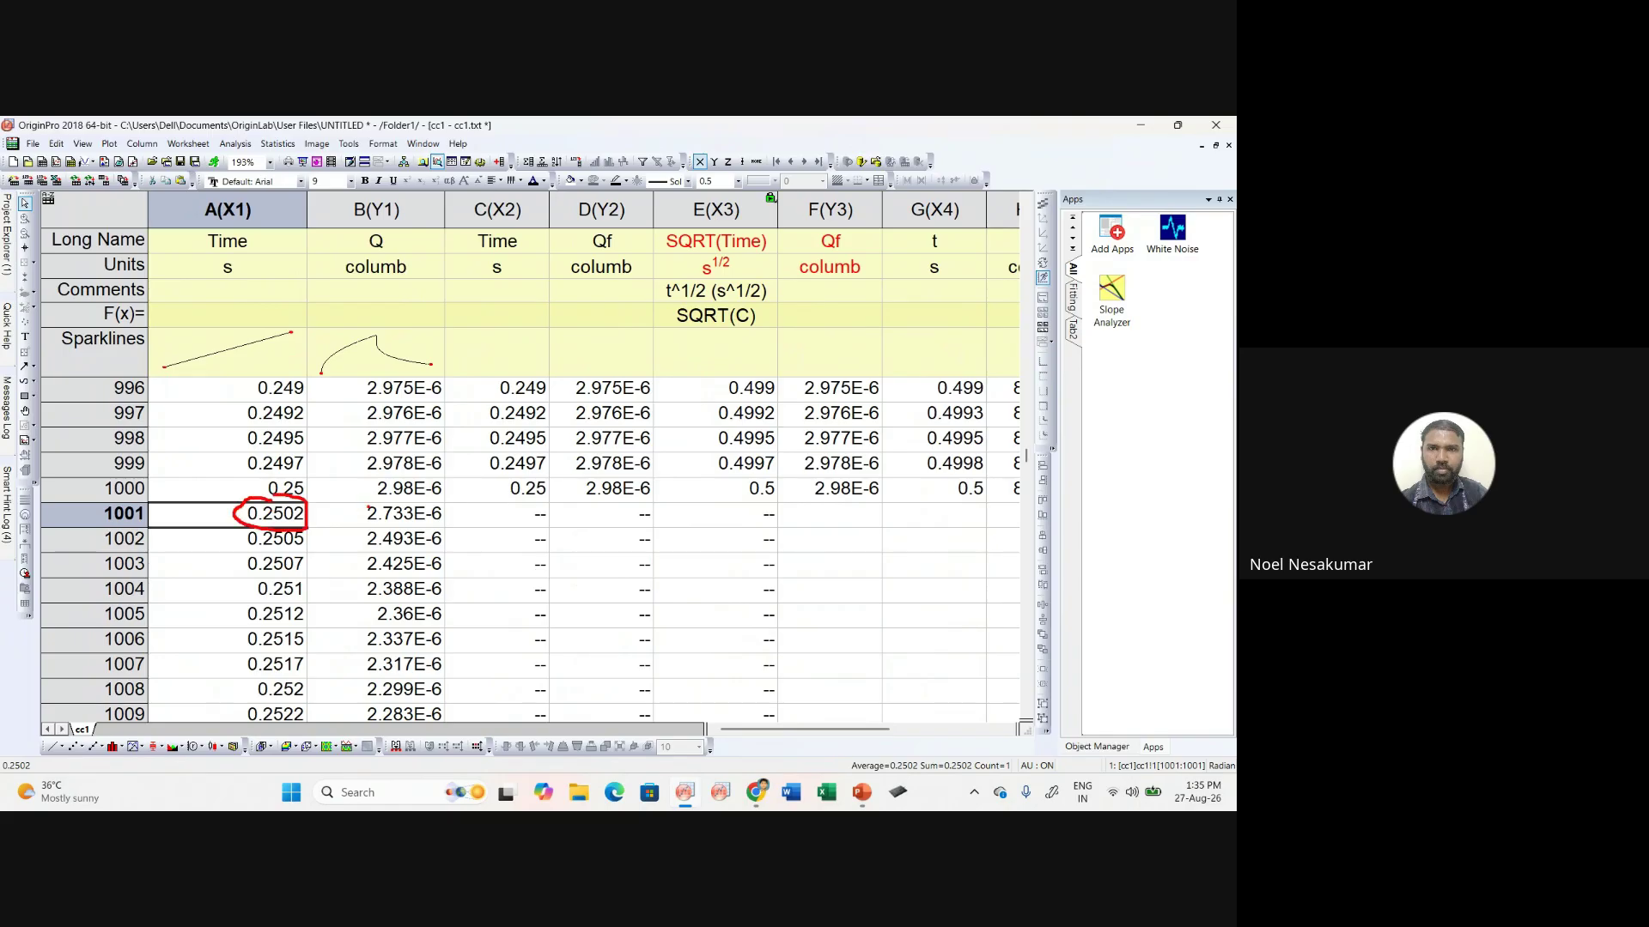
{"action": "mouse_move", "coordinate": [356, 520]}
{"action": "left_mouse_down"}
{"action": "mouse_move", "coordinate": [433, 532]}
{"action": "mouse_move", "coordinate": [377, 502]}
{"action": "left_mouse_up"}
{"action": "key", "text": "Escape"}
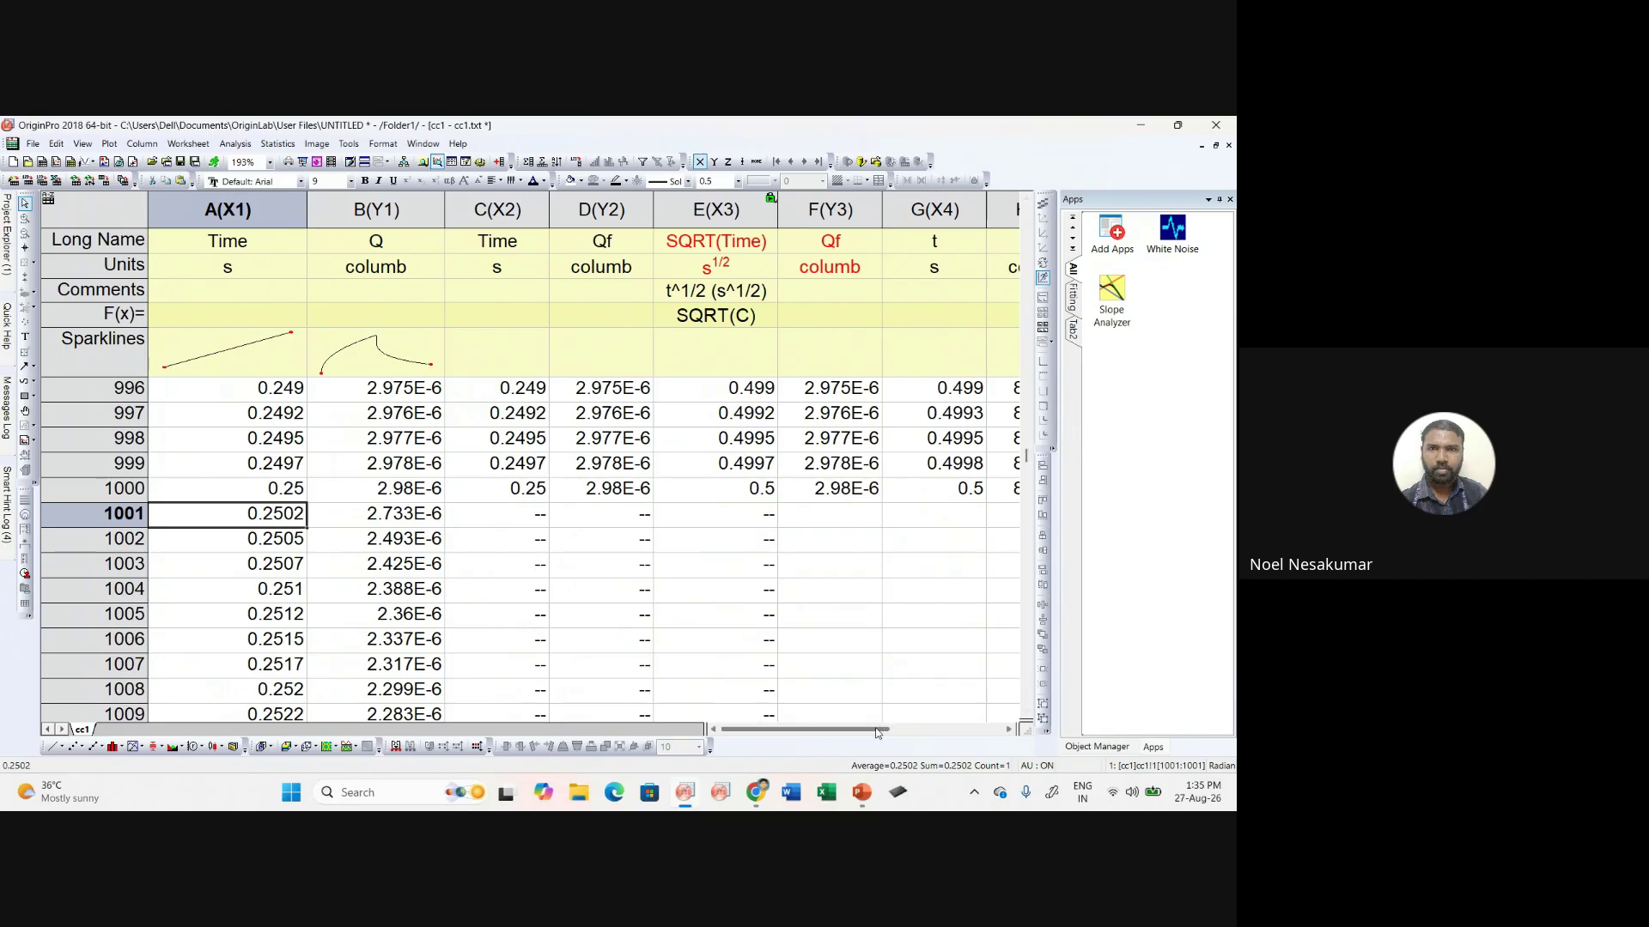
Step: Compare the reverse data with columns G and H by marking their t and Qr values in row 1
{"action": "left_click_drag", "start_coordinate": [876, 729], "coordinate": [925, 729]}
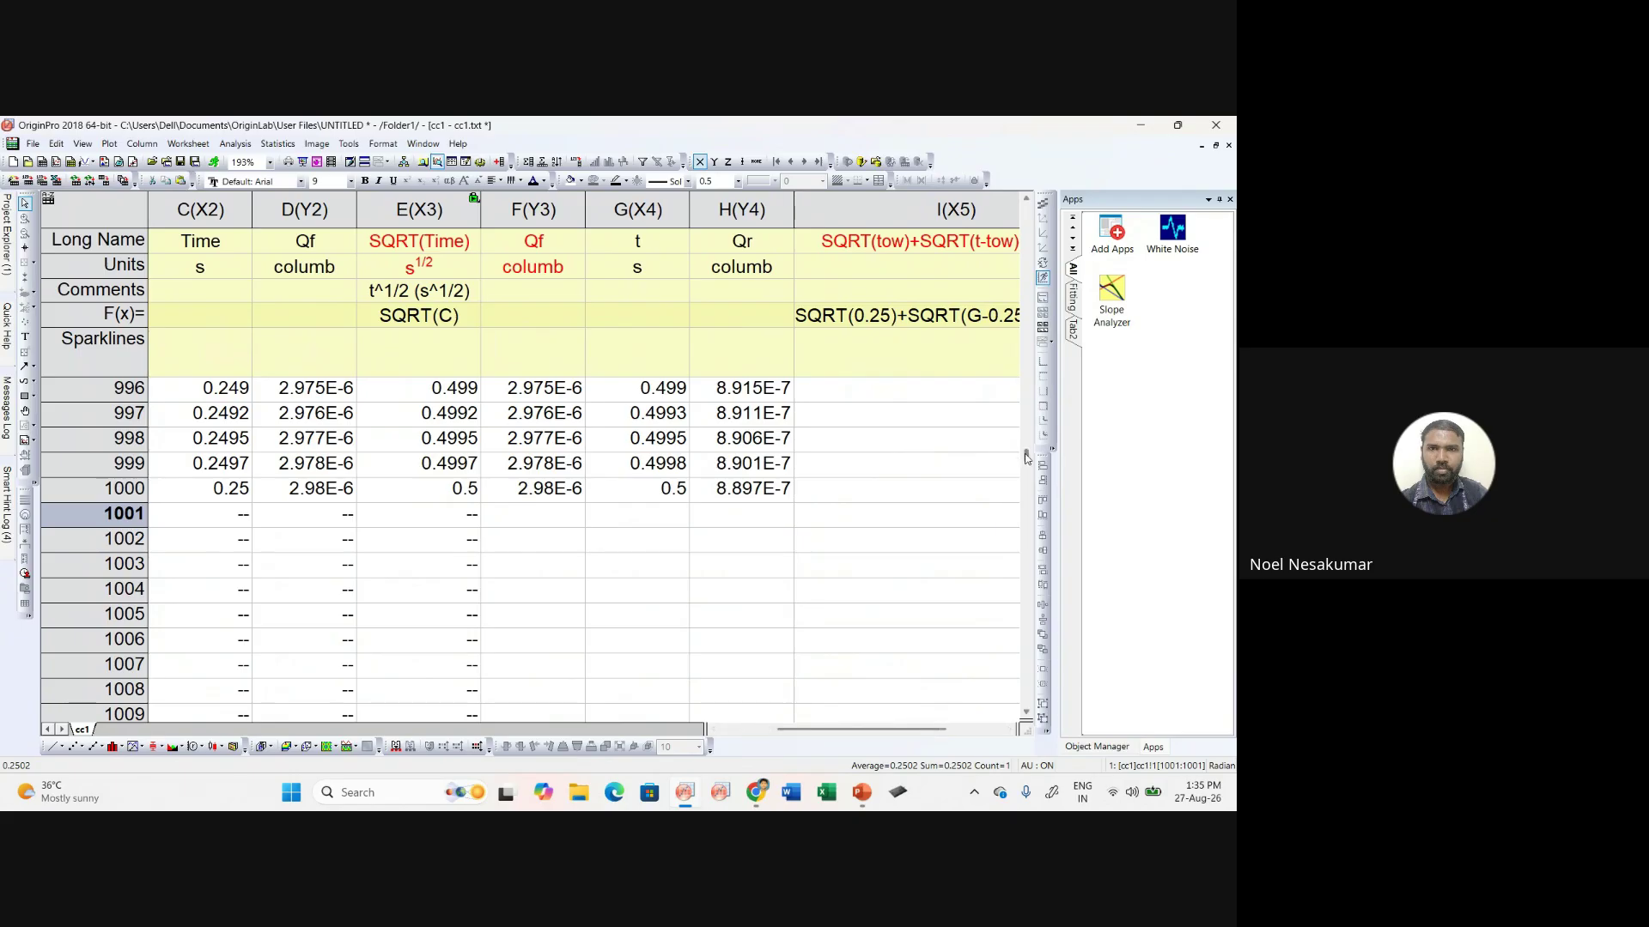
{"action": "left_click_drag", "start_coordinate": [1026, 458], "coordinate": [1024, 206]}
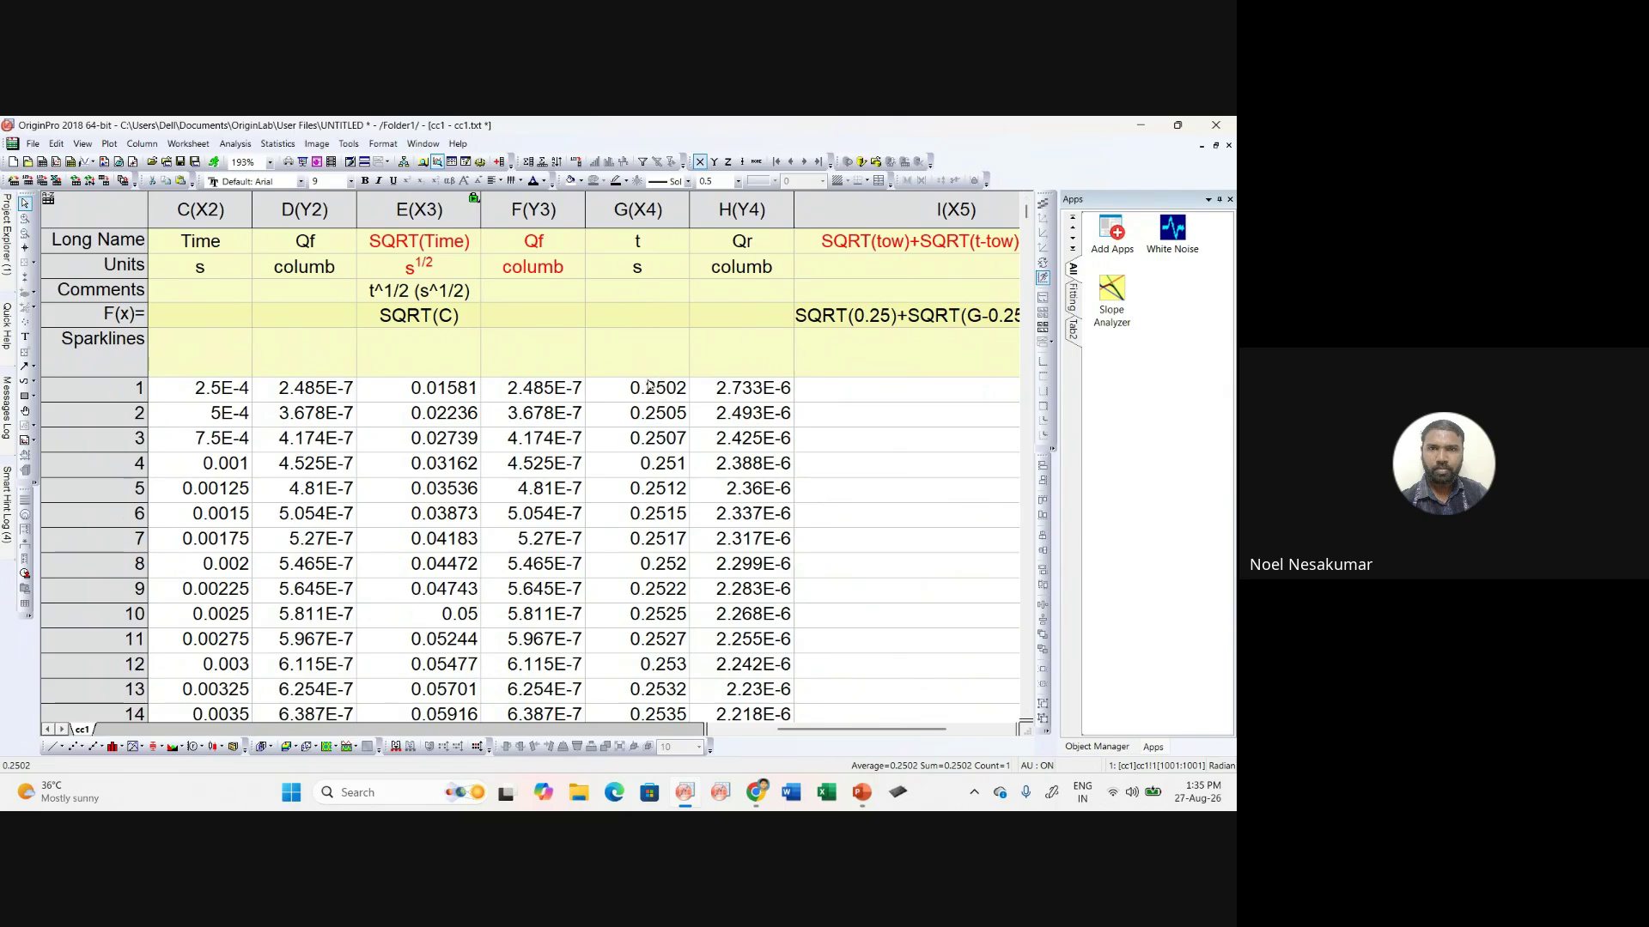
{"action": "left_click_drag", "start_coordinate": [619, 381], "coordinate": [686, 394]}
{"action": "mouse_move", "coordinate": [709, 395]}
{"action": "left_mouse_down"}
{"action": "mouse_move", "coordinate": [796, 401]}
{"action": "mouse_move", "coordinate": [783, 368]}
{"action": "mouse_move", "coordinate": [726, 367]}
{"action": "left_mouse_up"}
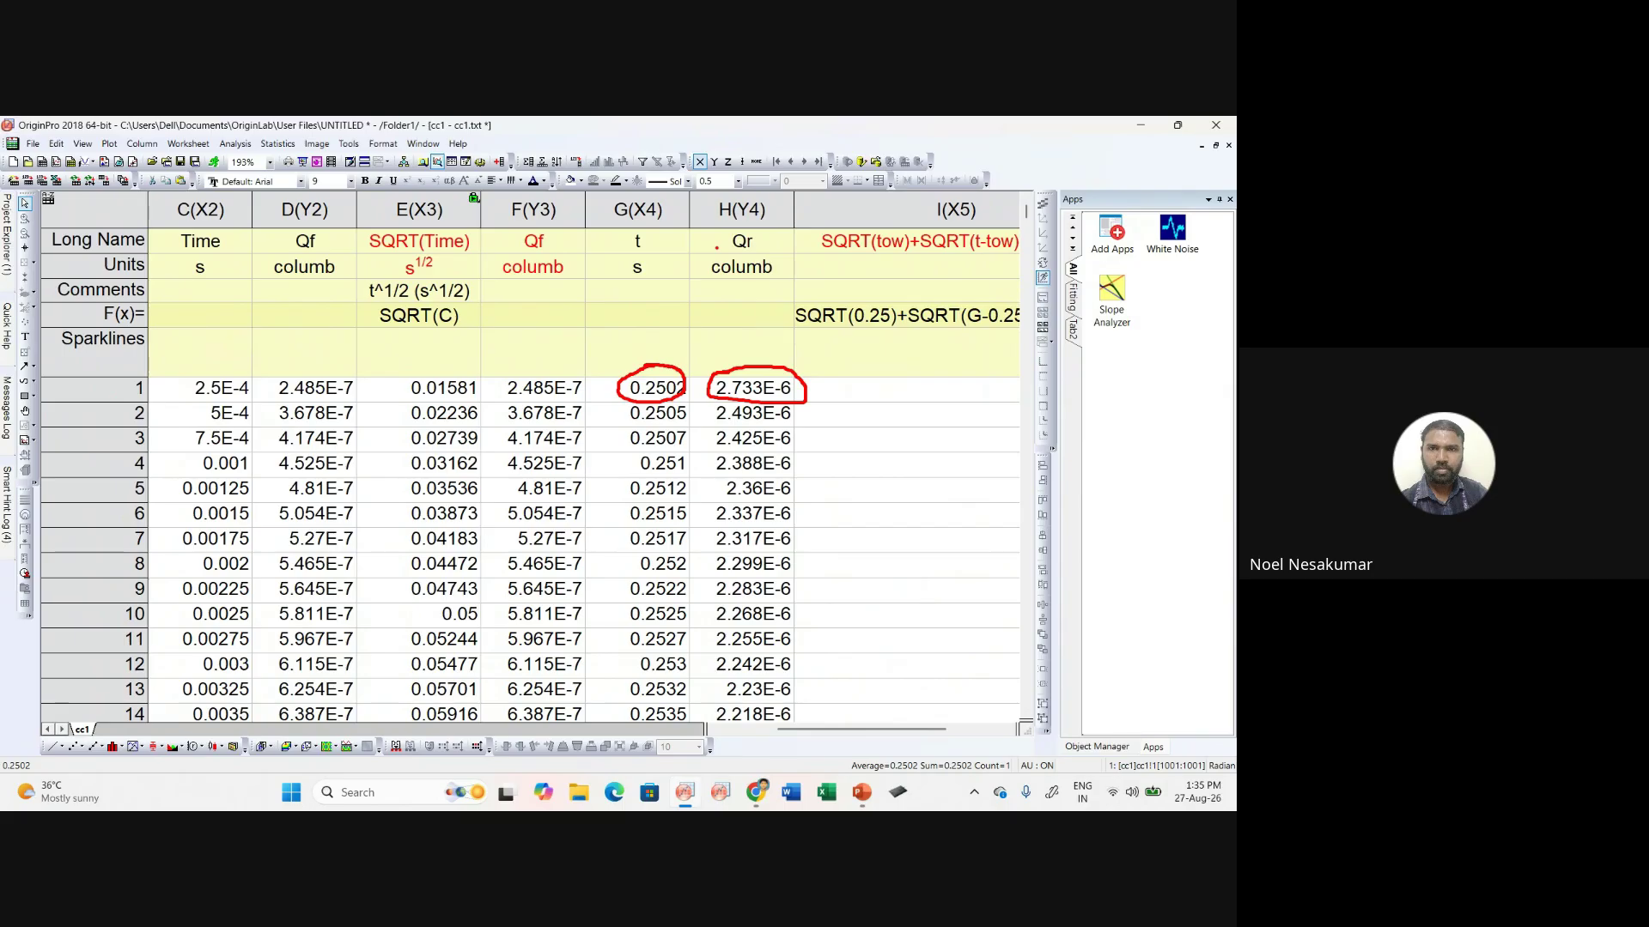
Step: Clear the marks and compare column I's formula, with column G as time, against the reverse-charge equation on the PowerPoint slide
{"action": "key", "text": "Escape"}
{"action": "left_click_drag", "start_coordinate": [892, 729], "coordinate": [950, 729]}
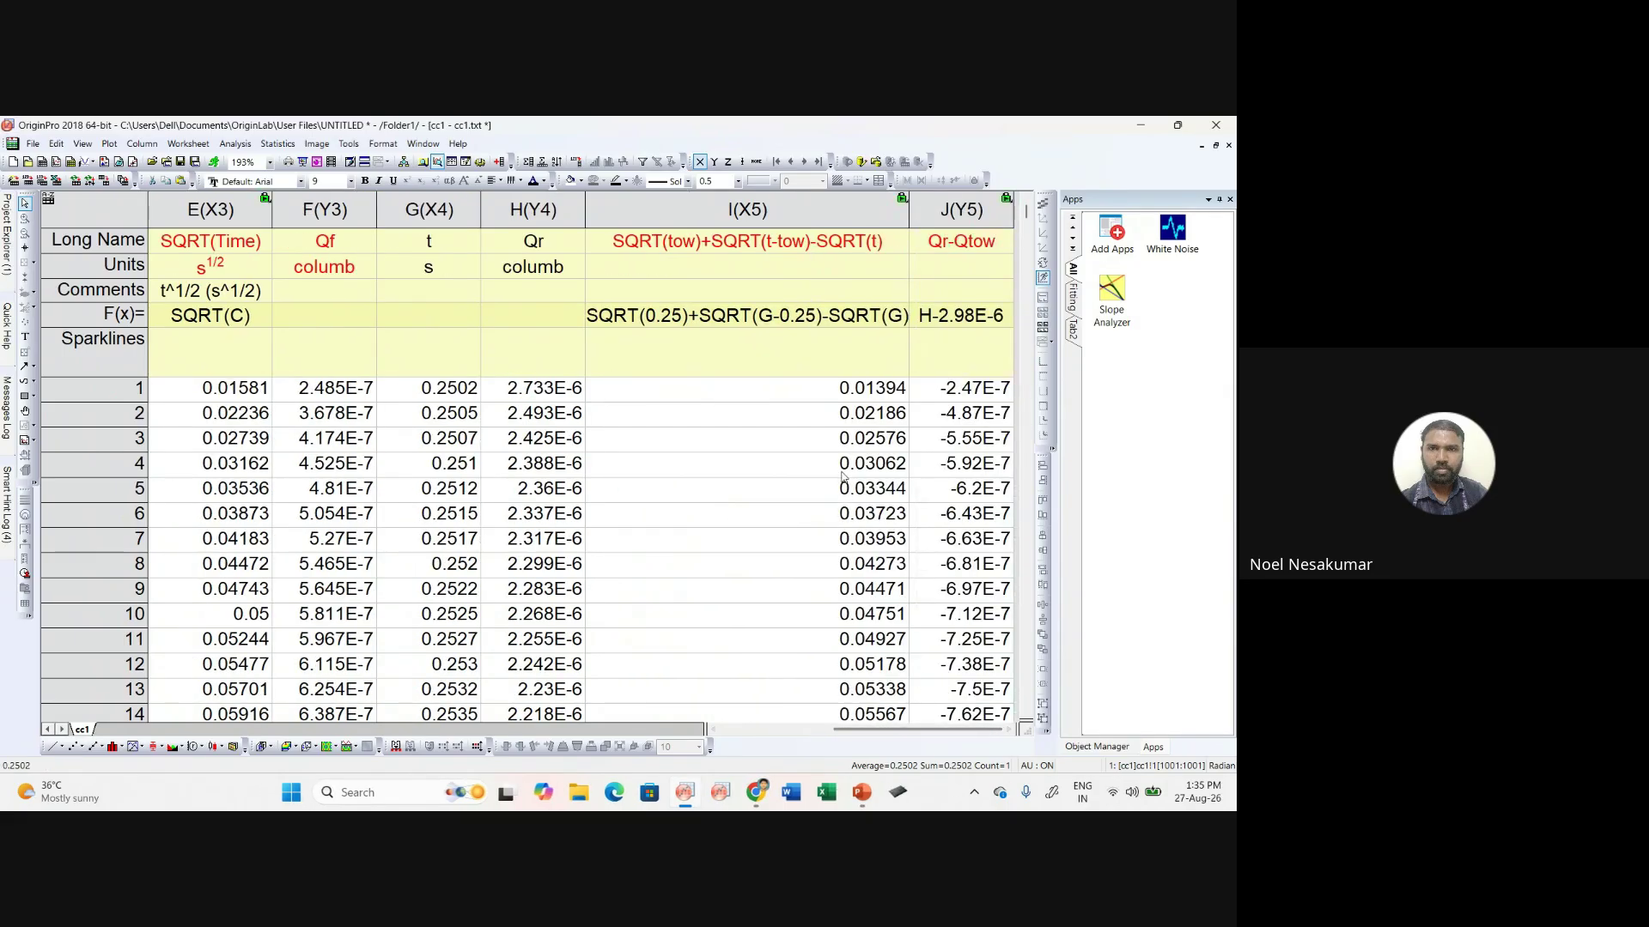
{"action": "key", "text": "alt+Tab"}
{"action": "key", "text": "Right"}
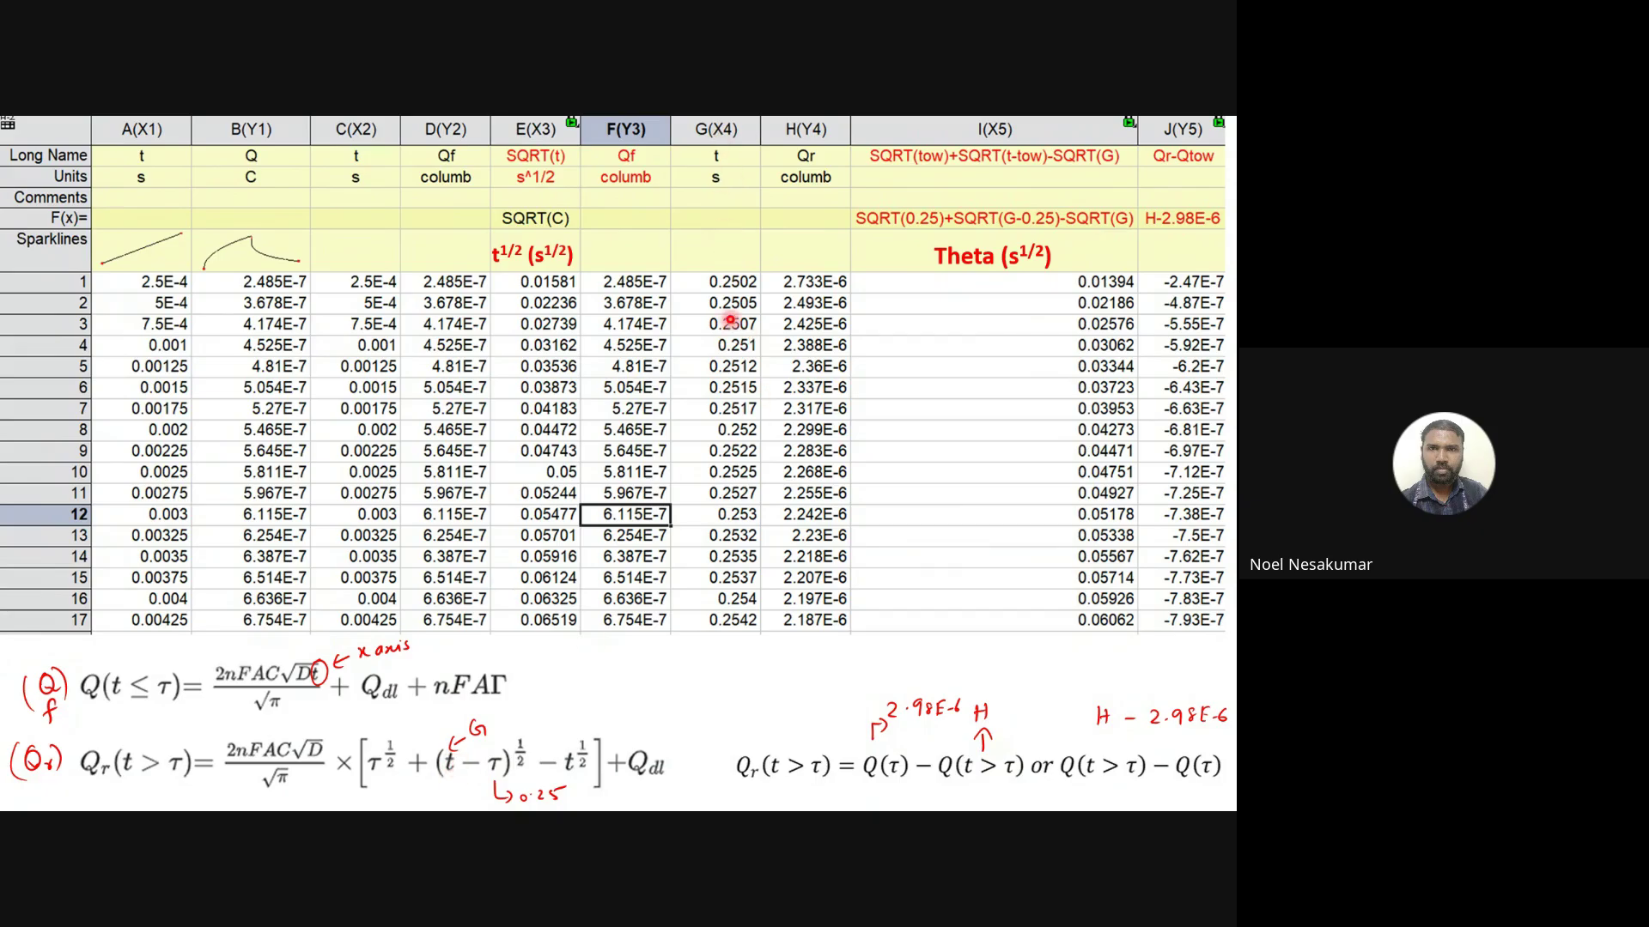
{"action": "key", "text": "alt+Tab"}
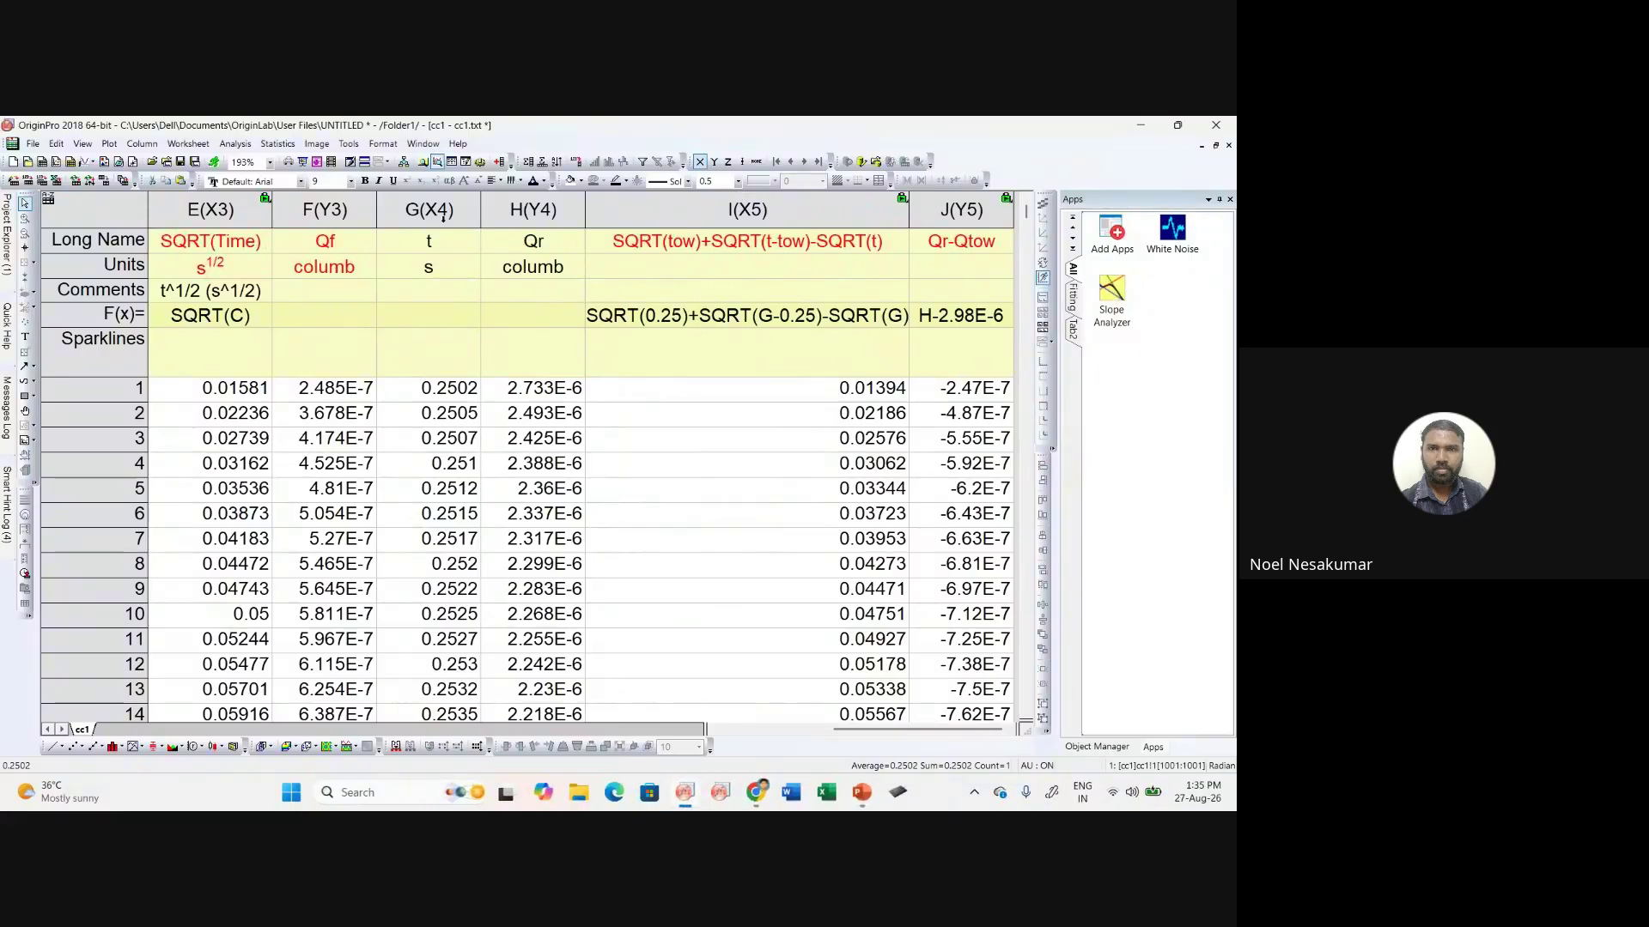
{"action": "left_click", "coordinate": [443, 217]}
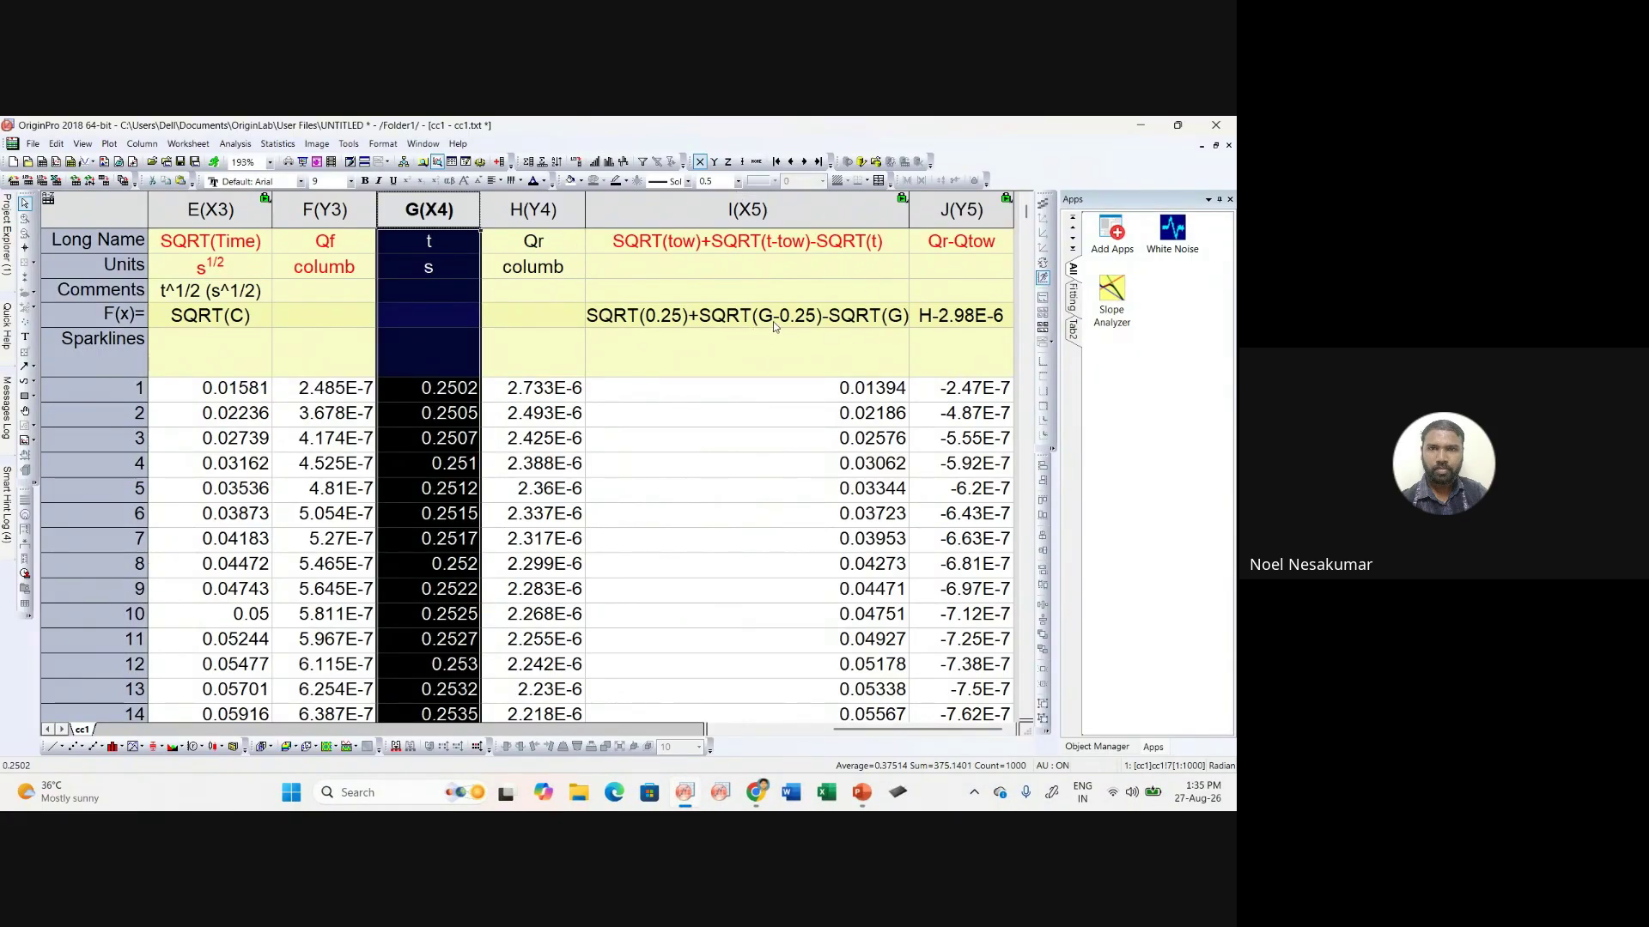
{"action": "key", "text": "alt+Tab"}
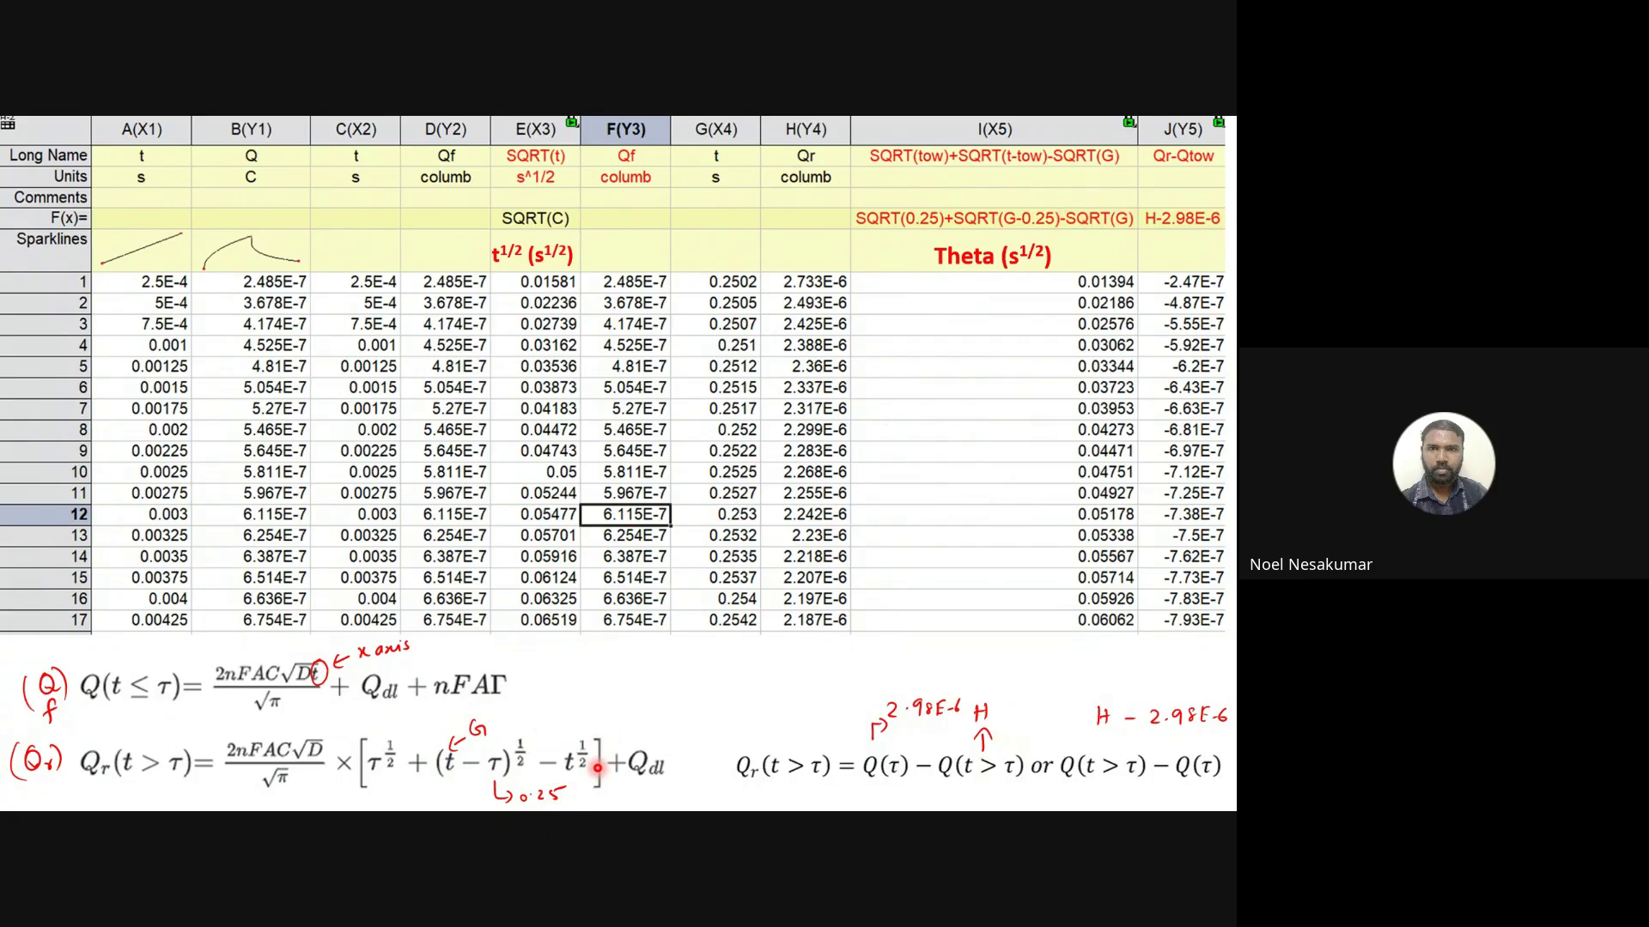
{"action": "key", "text": "alt+Tab"}
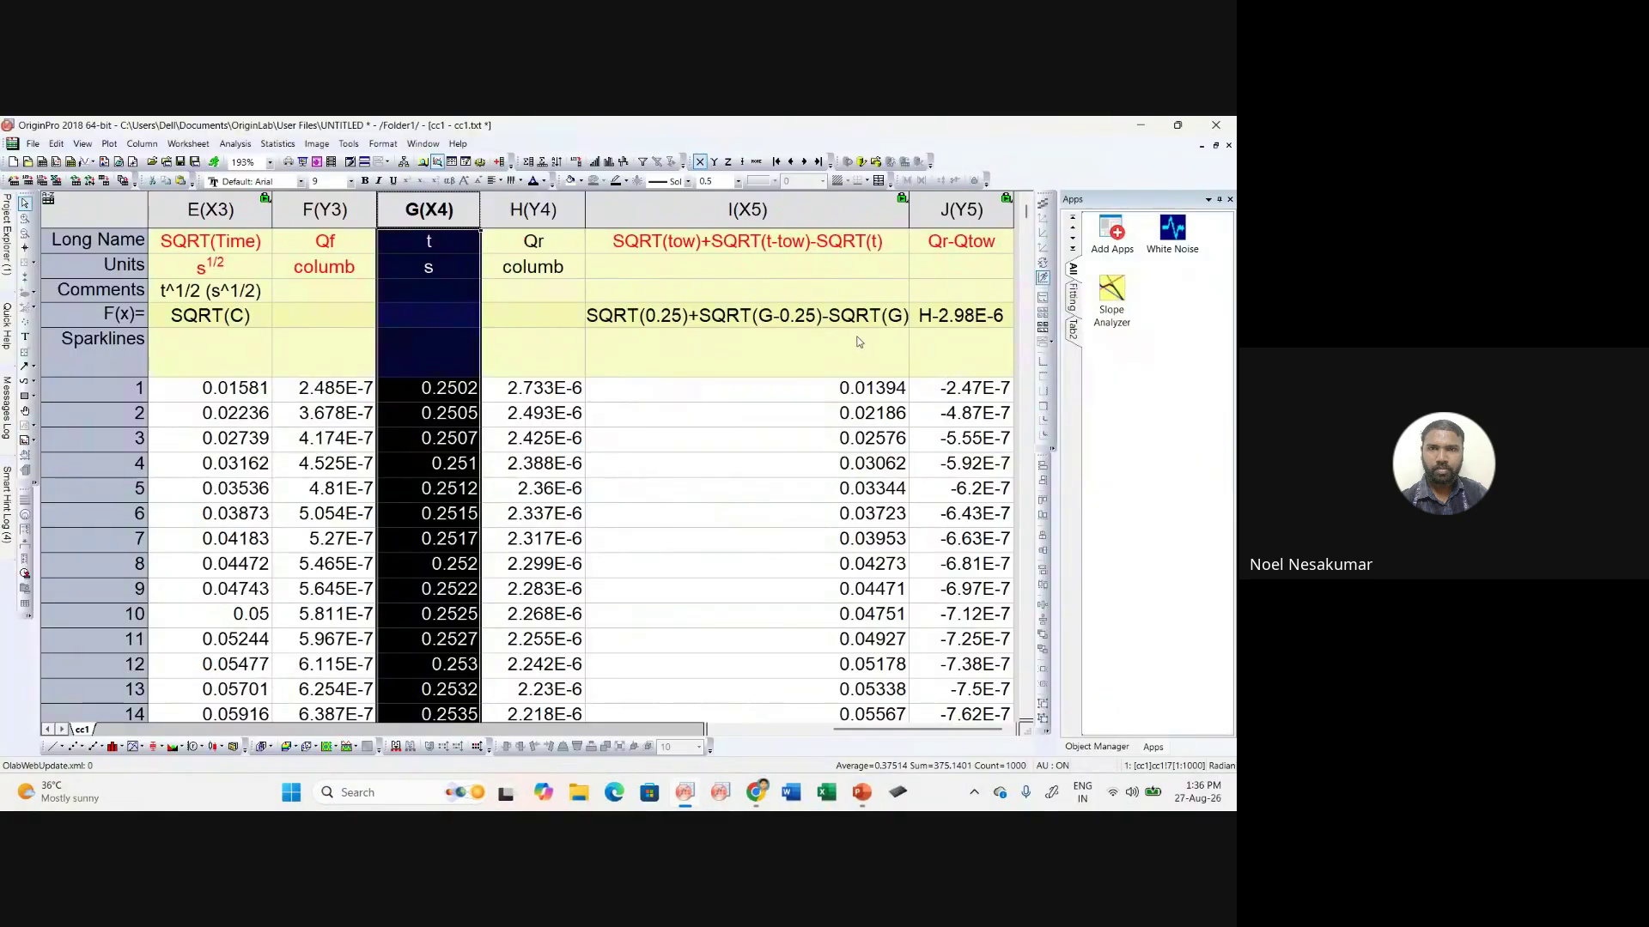
Step: Examine theta column I and the Qr-Qtow column J against the PowerPoint slide and return to the OriginPro worksheet
{"action": "left_click", "coordinate": [773, 350]}
{"action": "left_click", "coordinate": [788, 212]}
{"action": "left_click", "coordinate": [824, 543]}
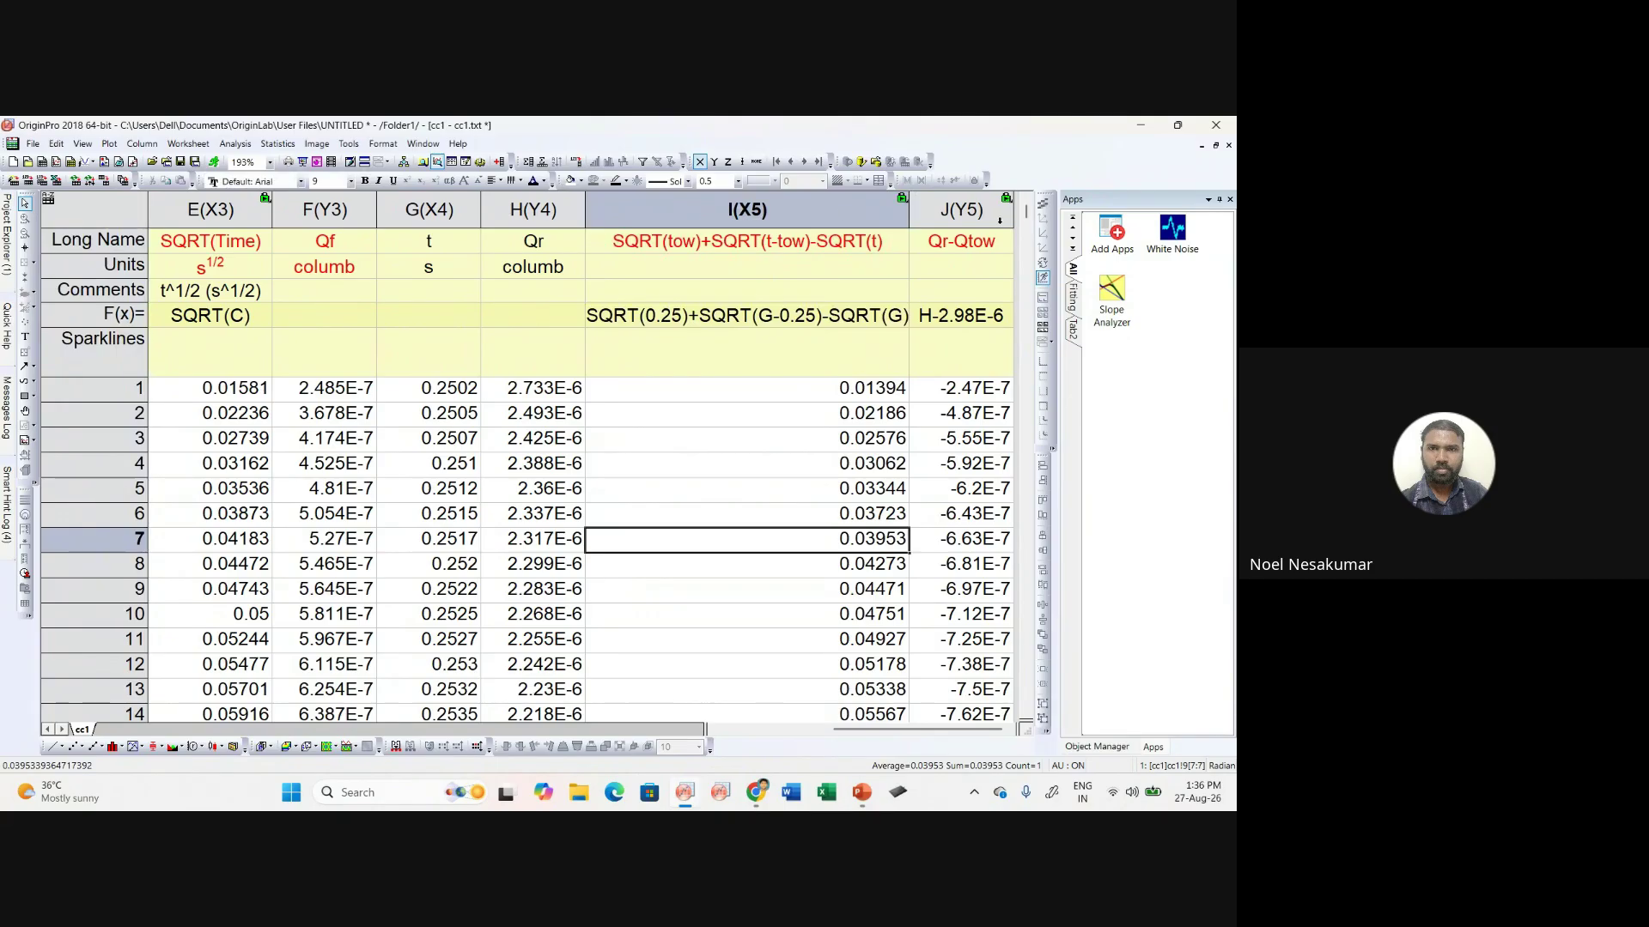
{"action": "key", "text": "alt+Tab"}
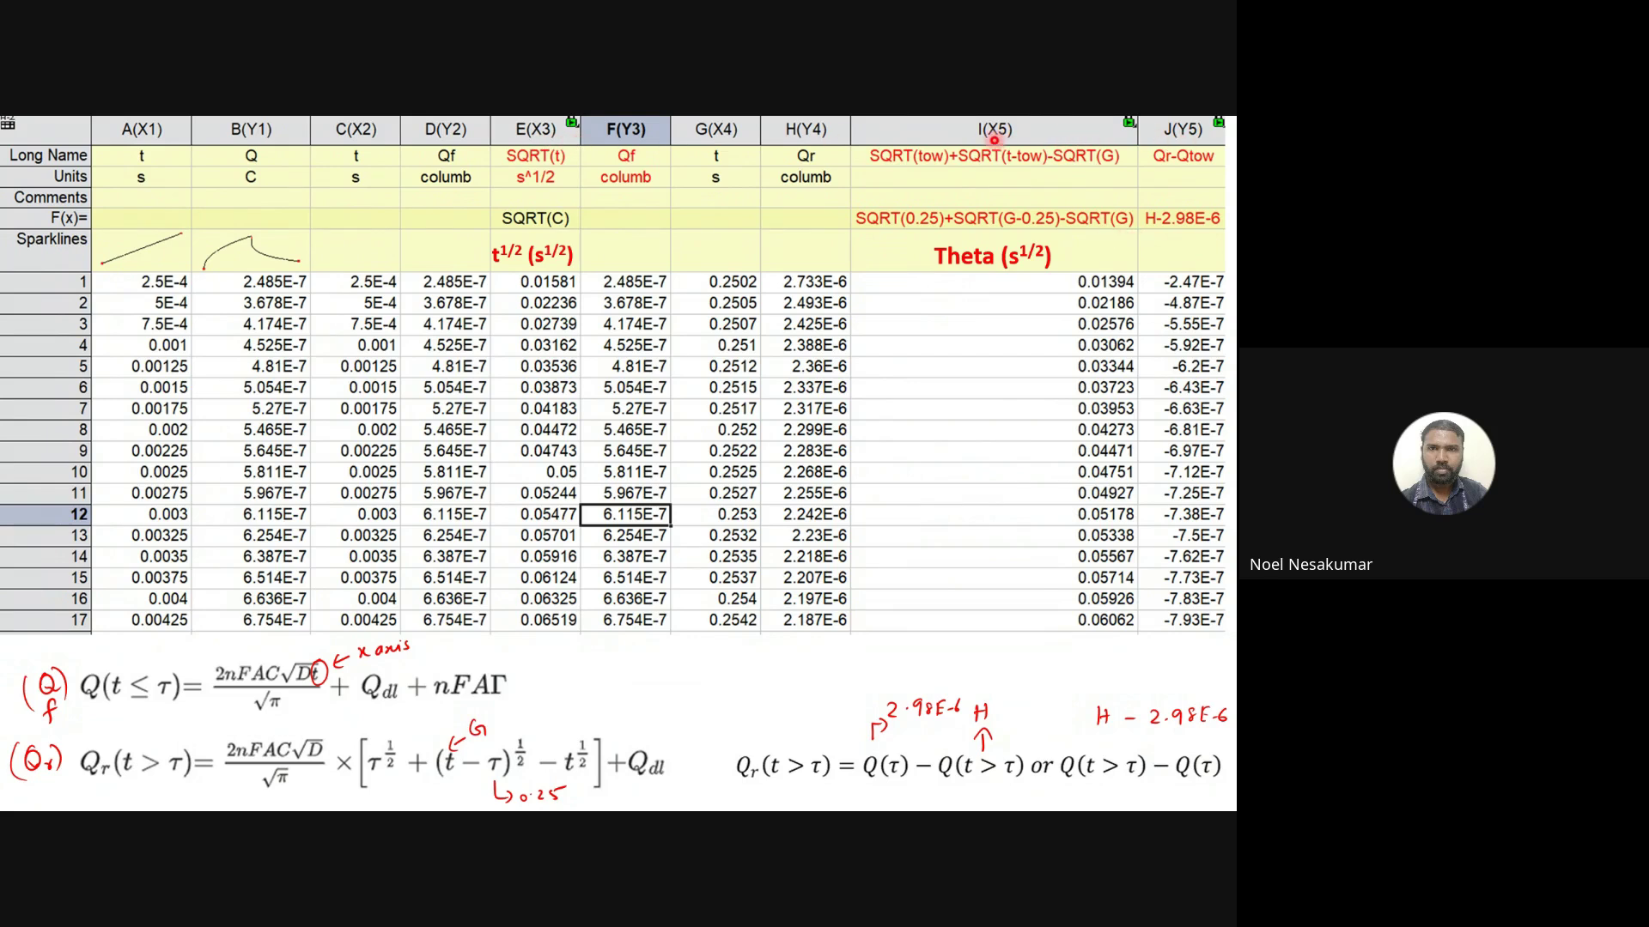
{"action": "key", "text": "alt+Tab"}
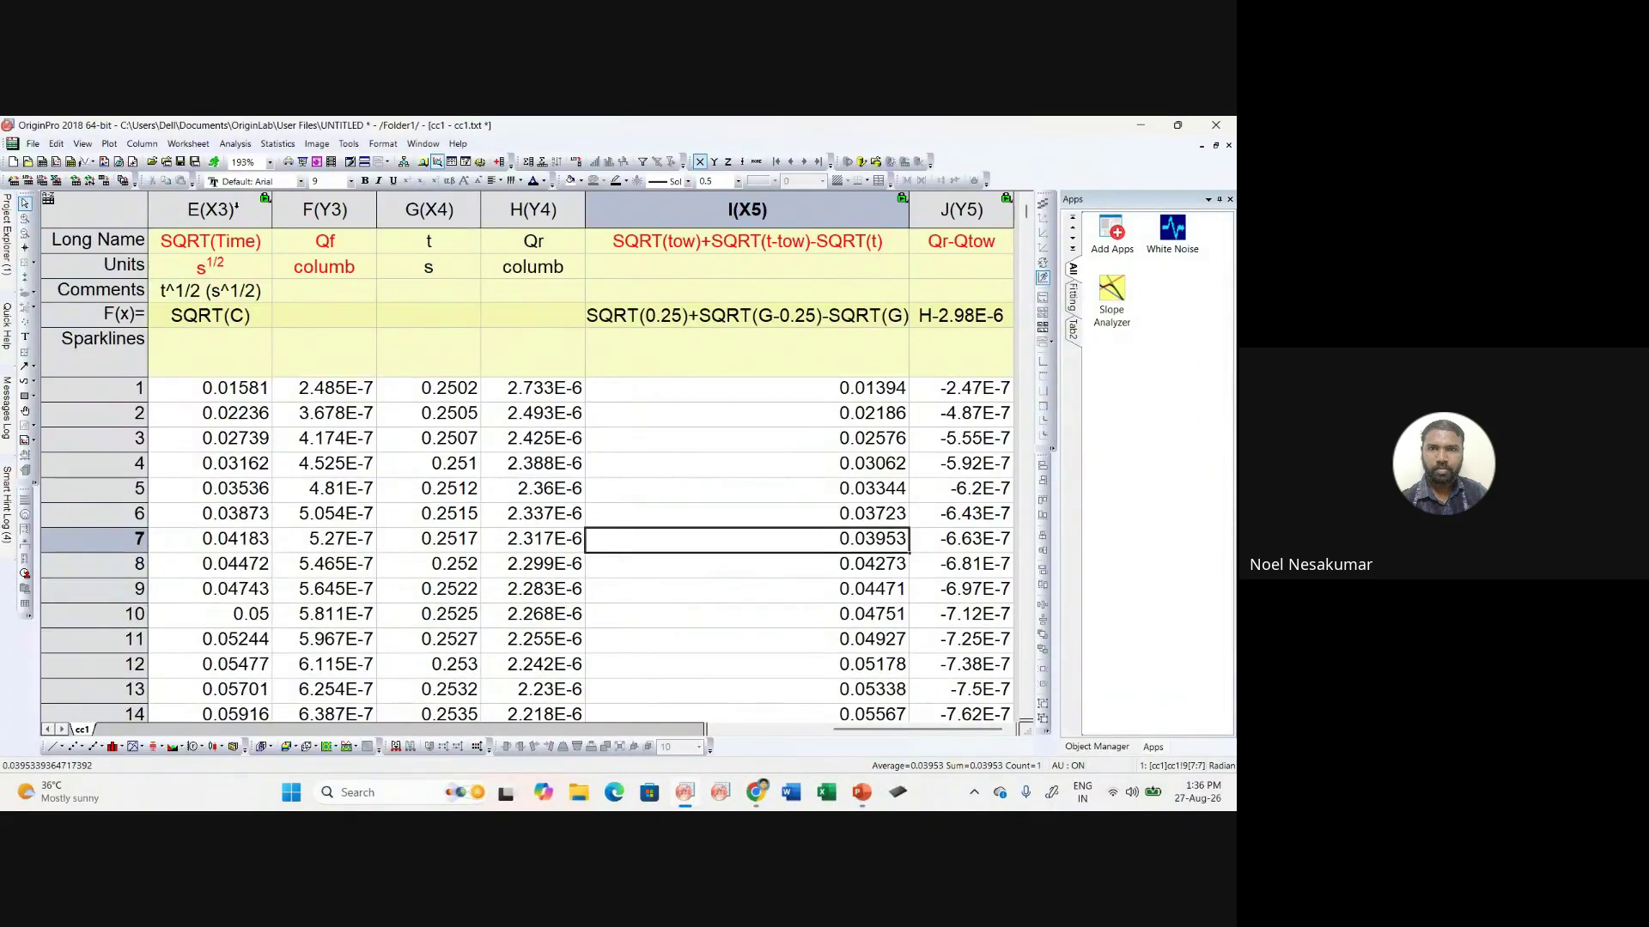
Step: Plot columns E, F, I and J together as a scatter graph of Qf and Qr-Qtow
{"action": "left_click_drag", "start_coordinate": [210, 209], "coordinate": [294, 210]}
{"action": "left_click", "coordinate": [703, 213], "text": "ctrl"}
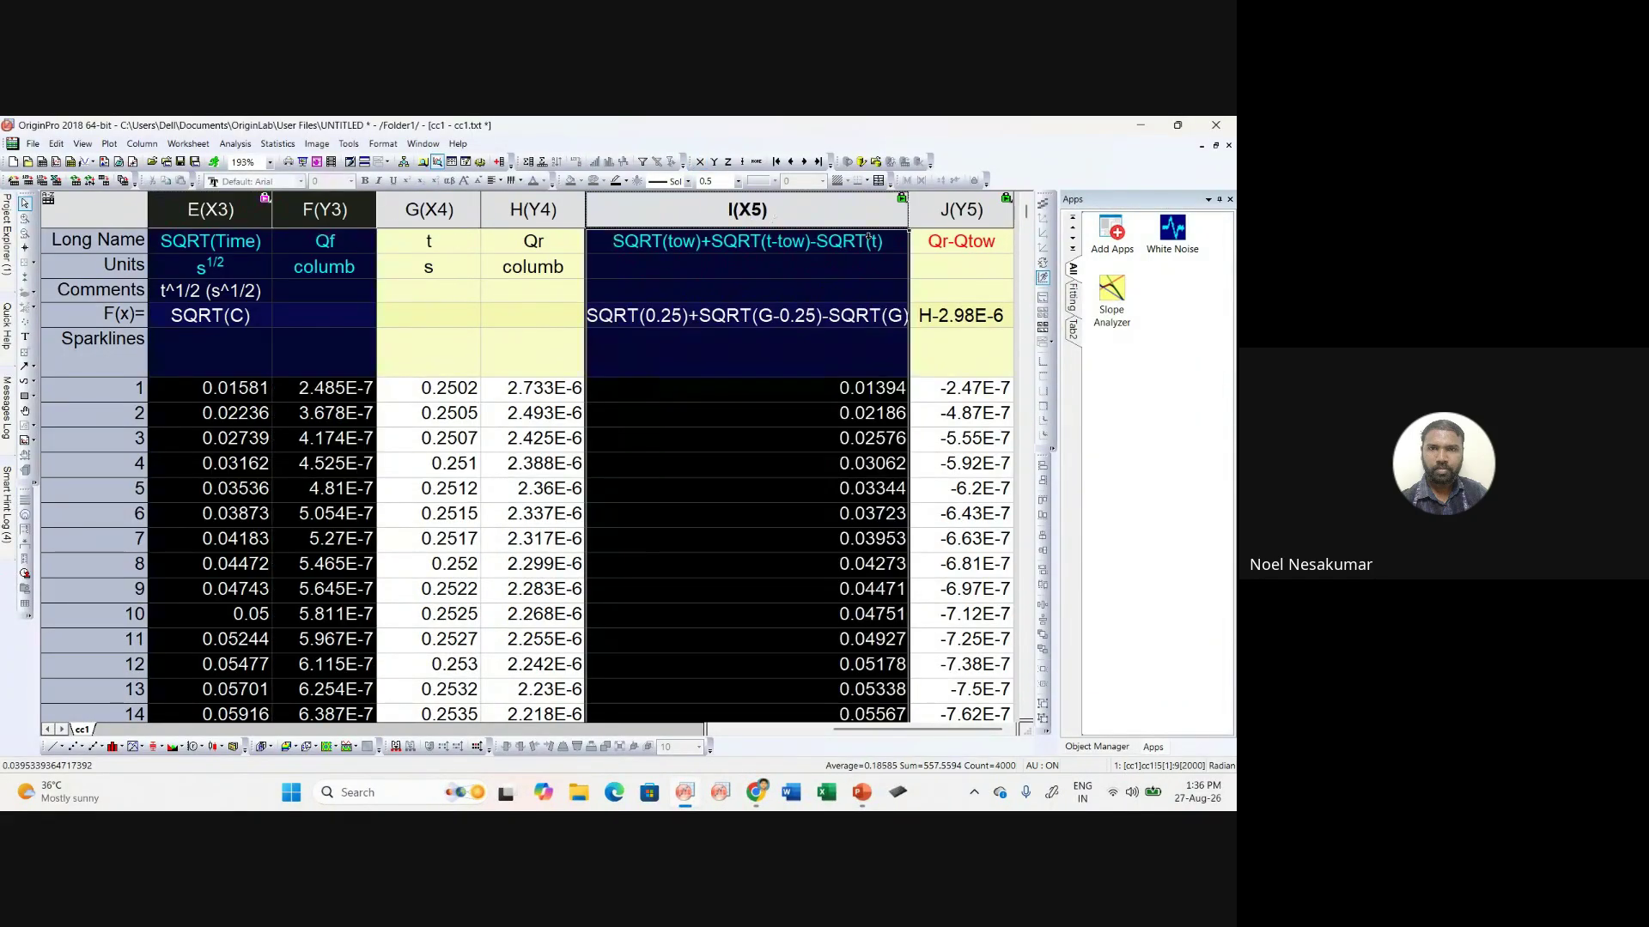
{"action": "left_click", "coordinate": [961, 213], "text": "ctrl"}
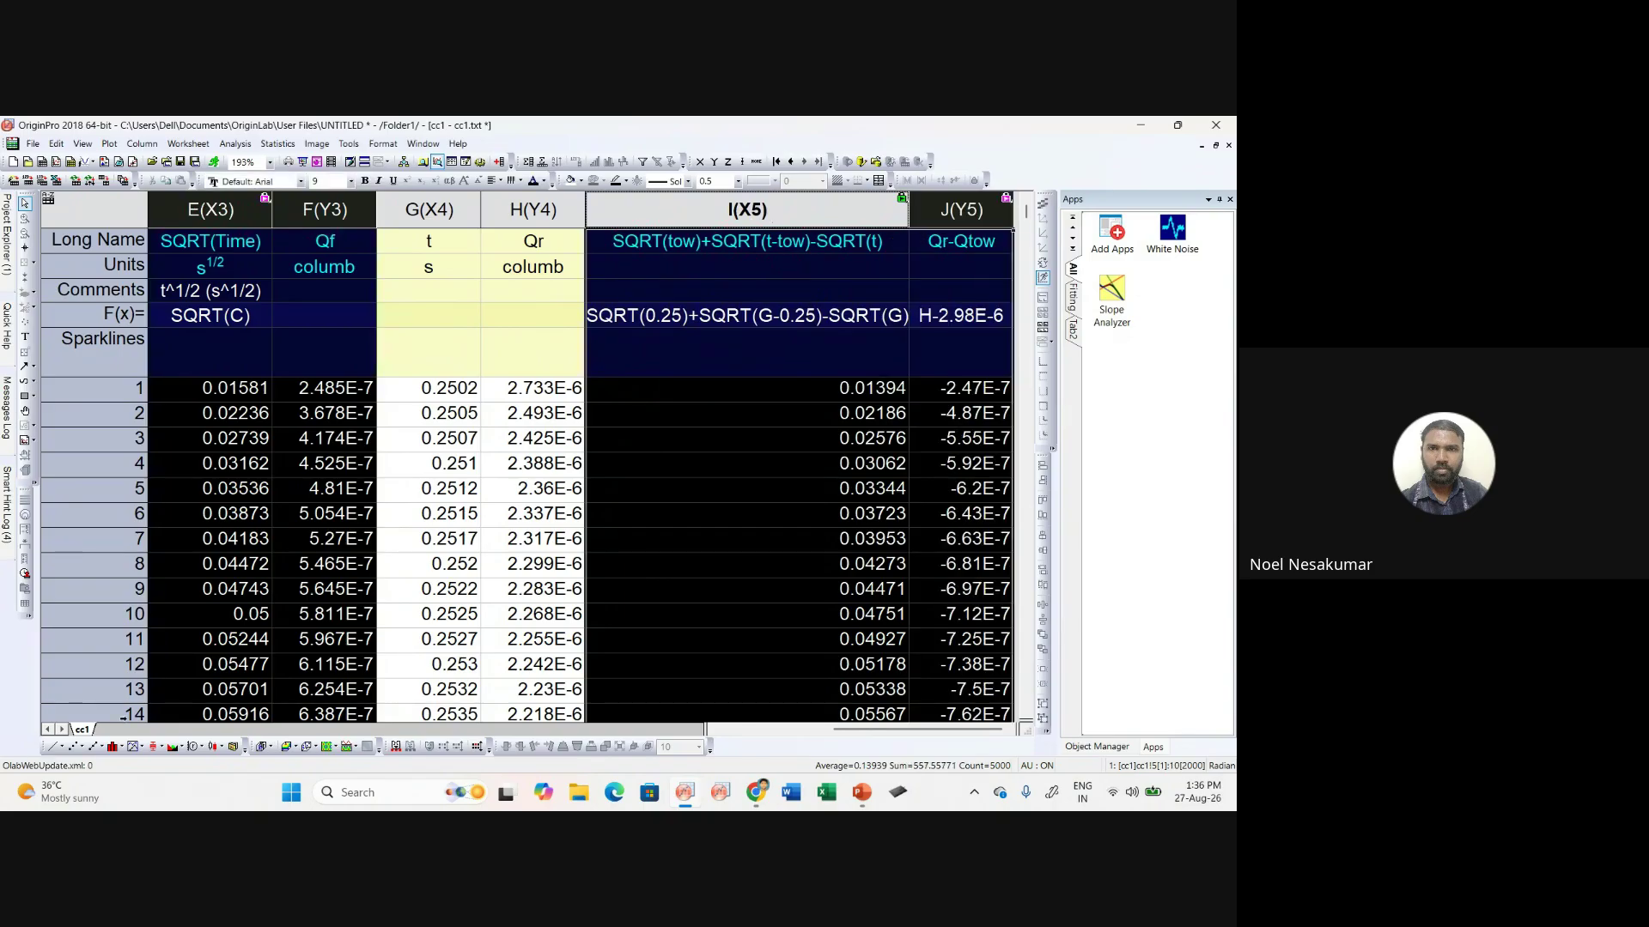
{"action": "left_click", "coordinate": [74, 746]}
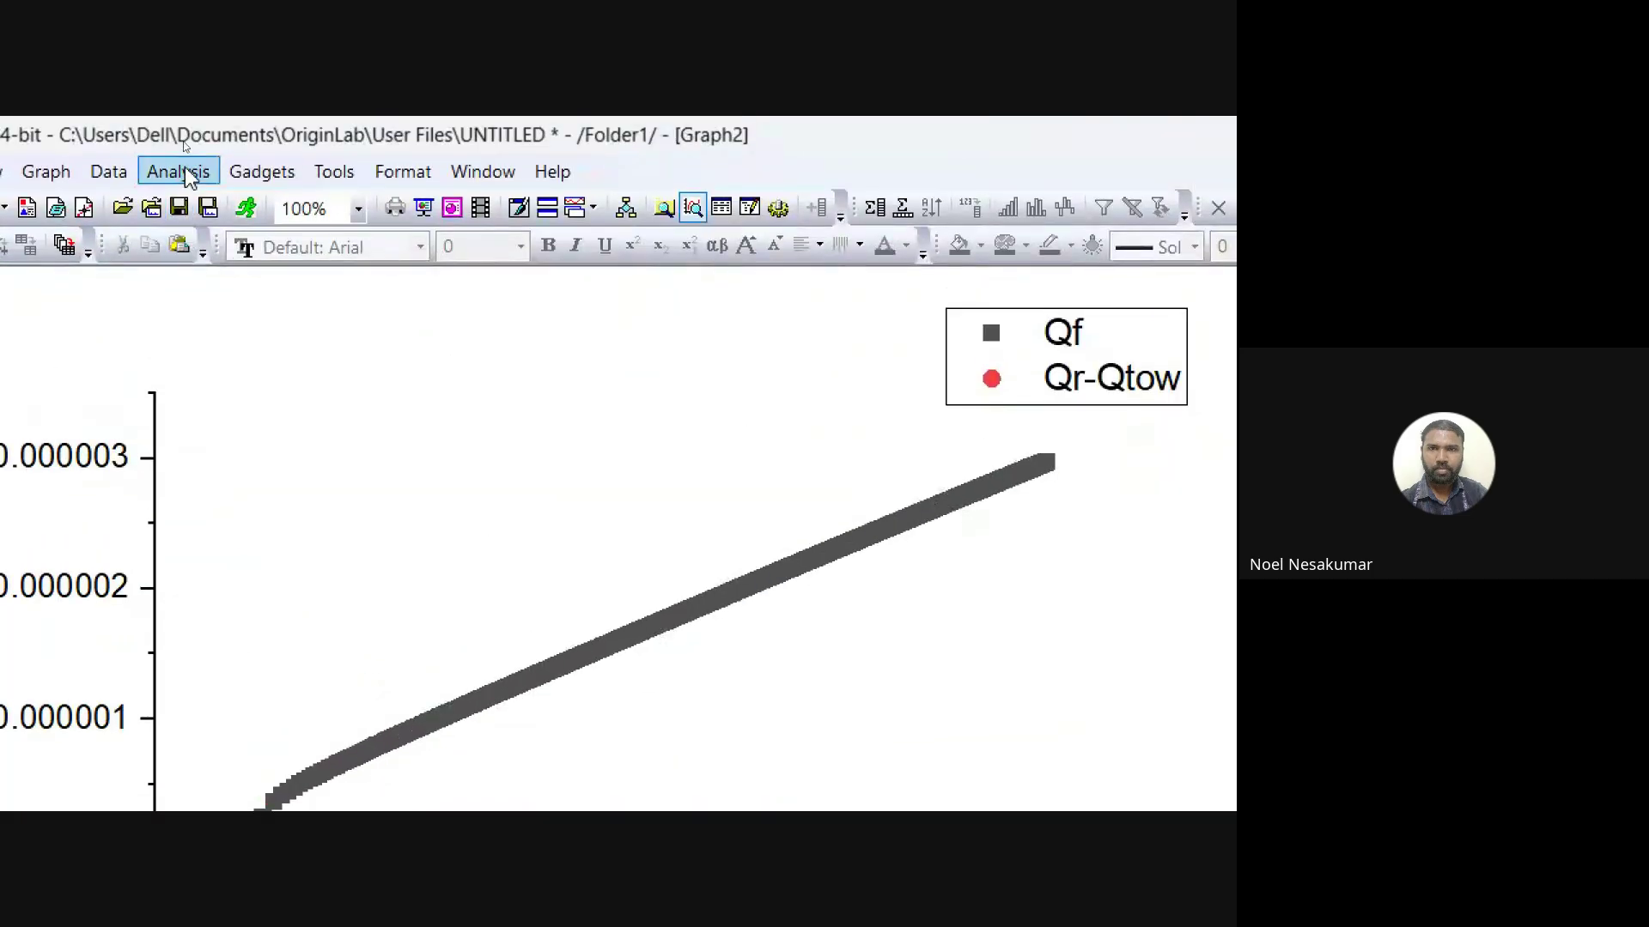
Step: Run a linear fit on the Qf data in the scatter graph
{"action": "left_click", "coordinate": [178, 153]}
{"action": "mouse_move", "coordinate": [256, 284]}
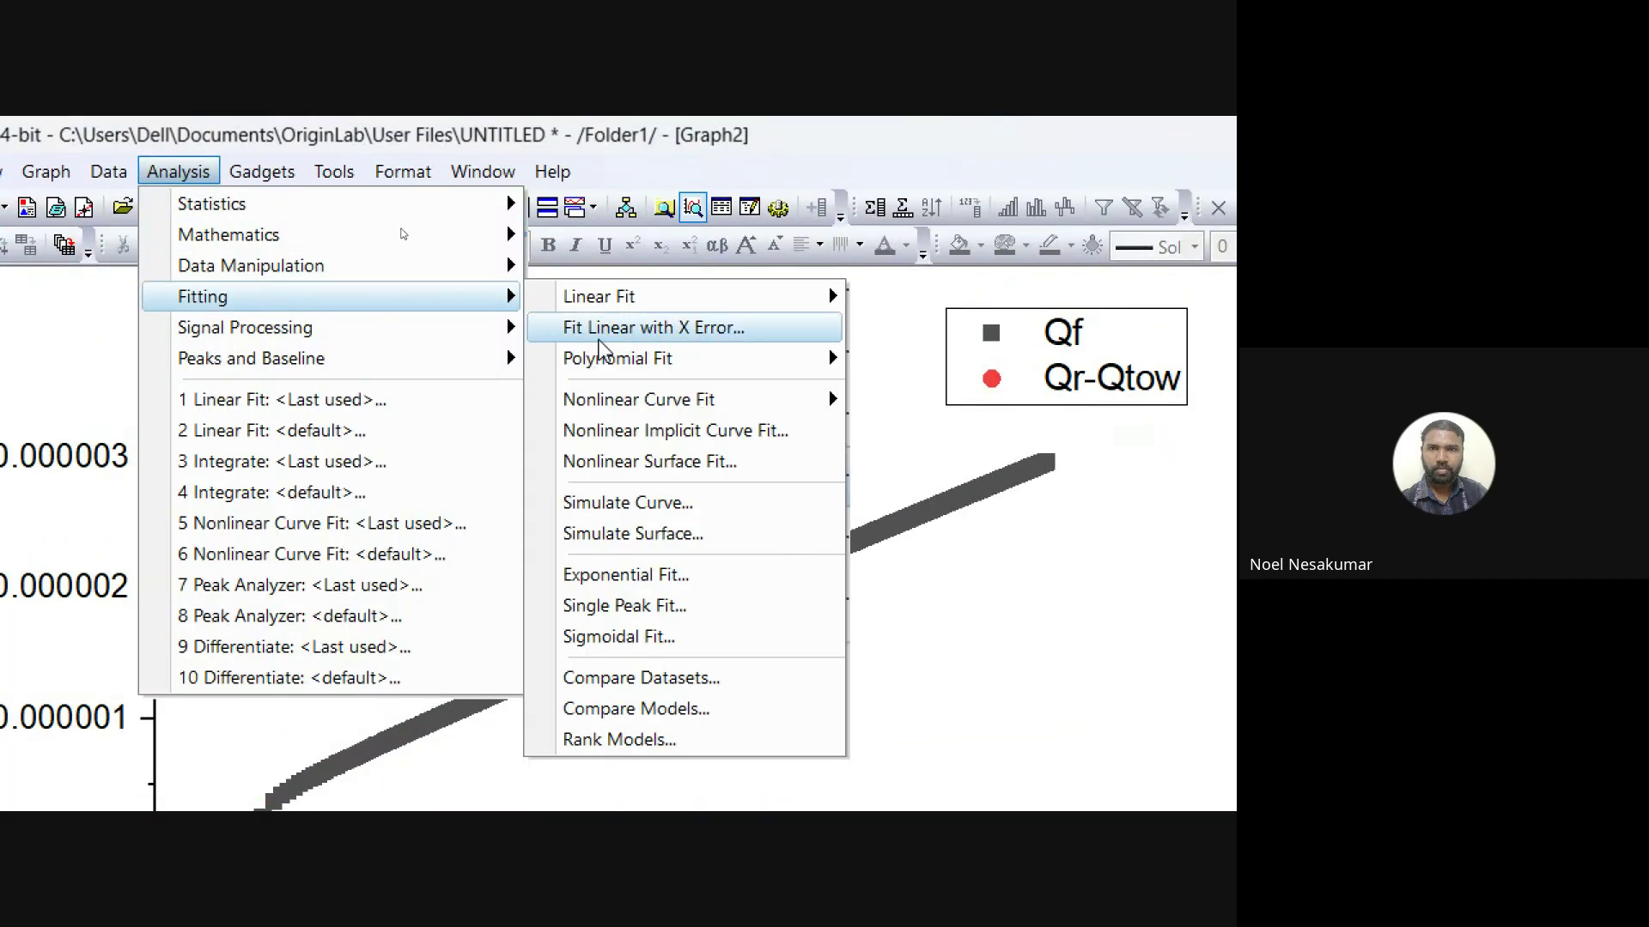
{"action": "mouse_move", "coordinate": [776, 309]}
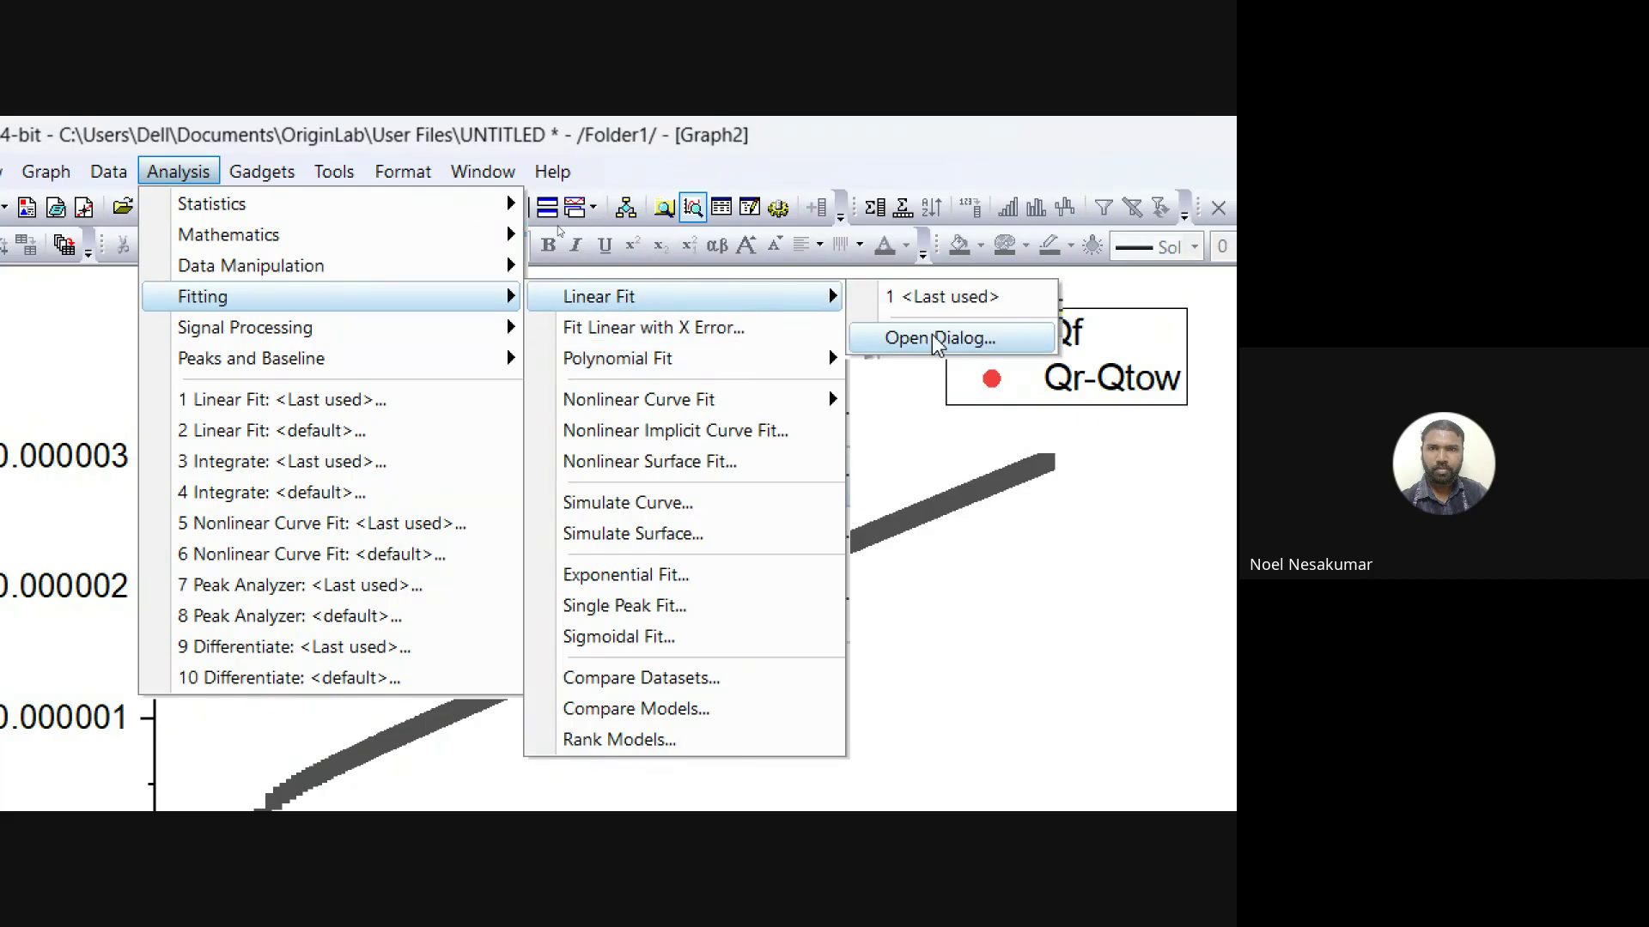
{"action": "left_click", "coordinate": [935, 338]}
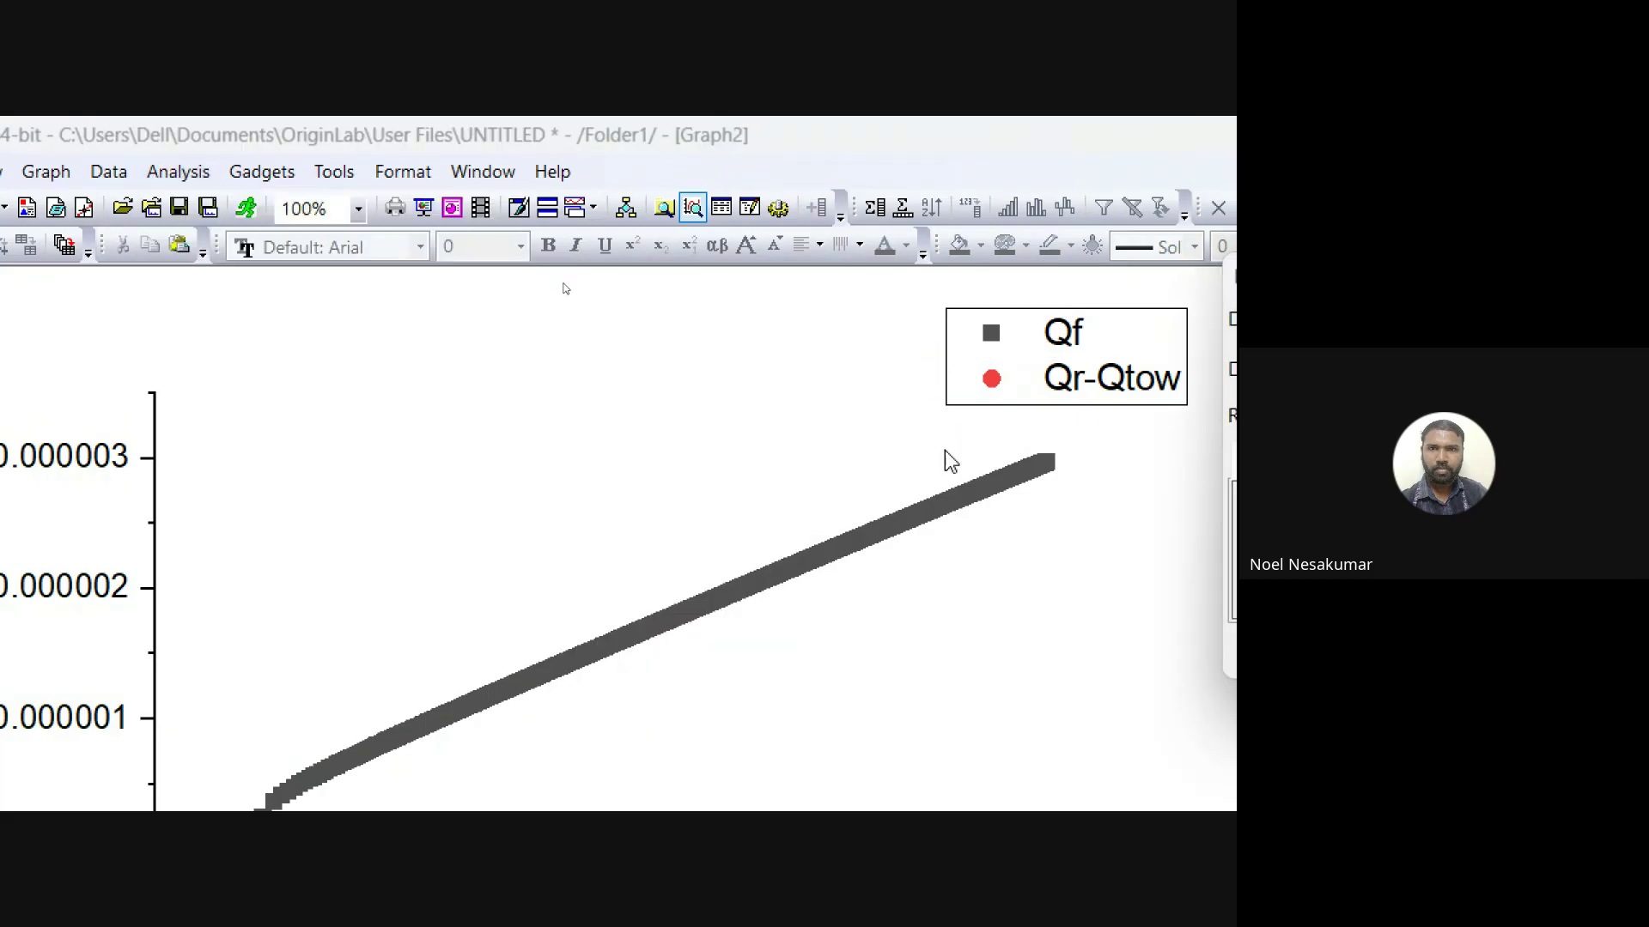
{"action": "left_click", "coordinate": [1065, 620]}
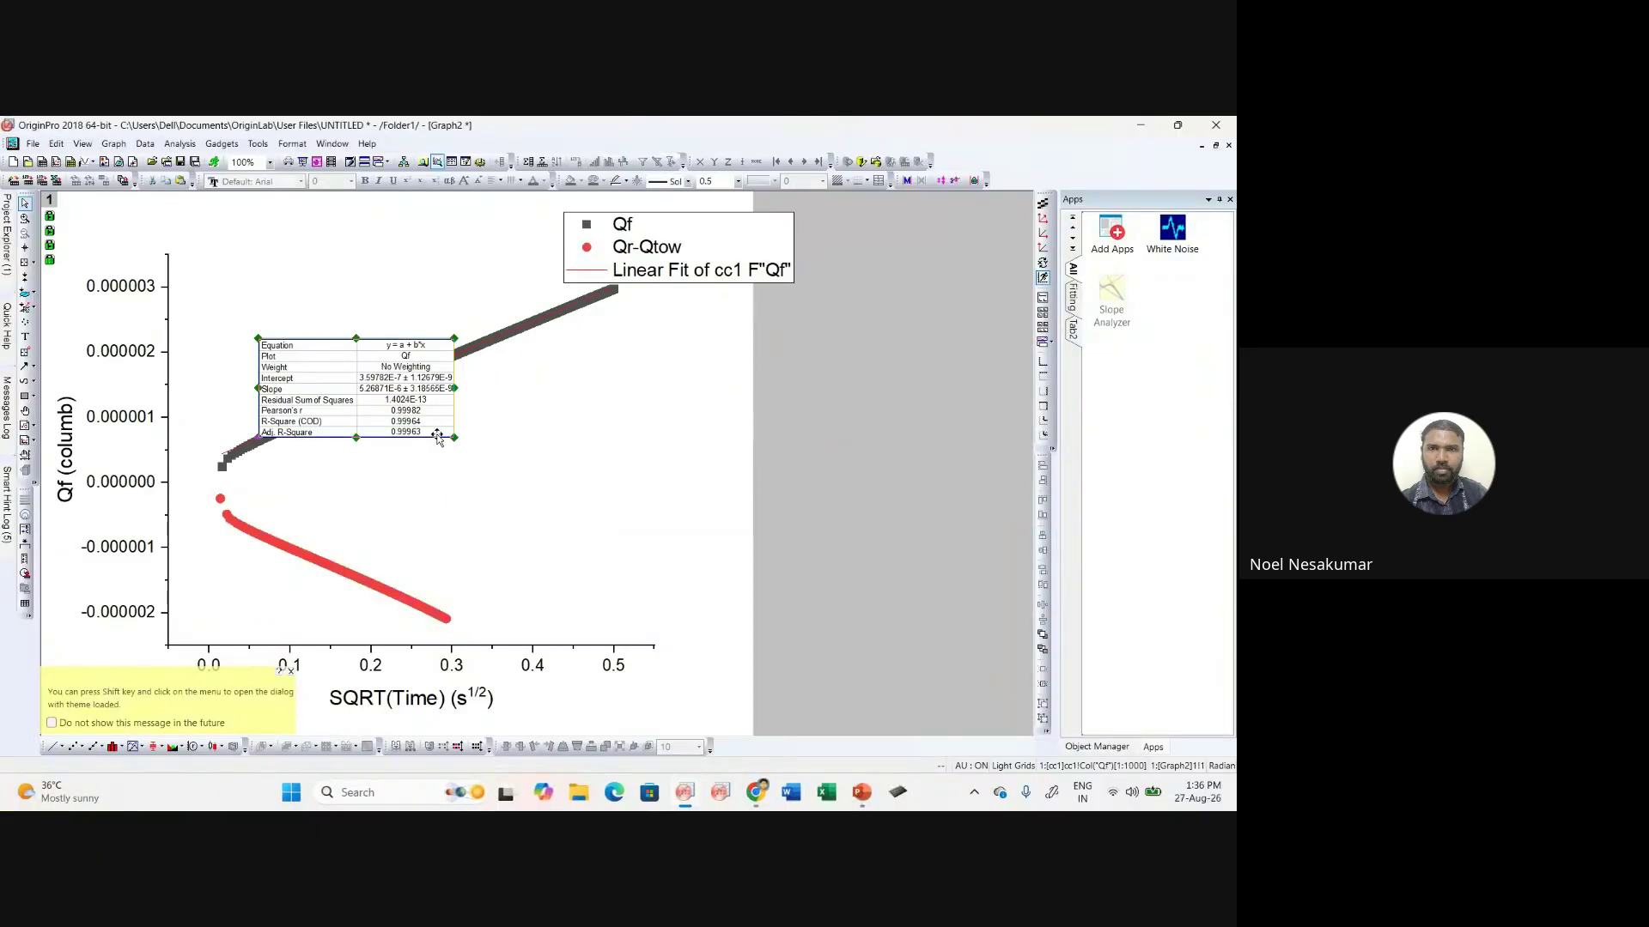
Step: Enlarge the Qf linear fit results table and place it beside the two curves
{"action": "left_click_drag", "start_coordinate": [455, 438], "coordinate": [762, 554]}
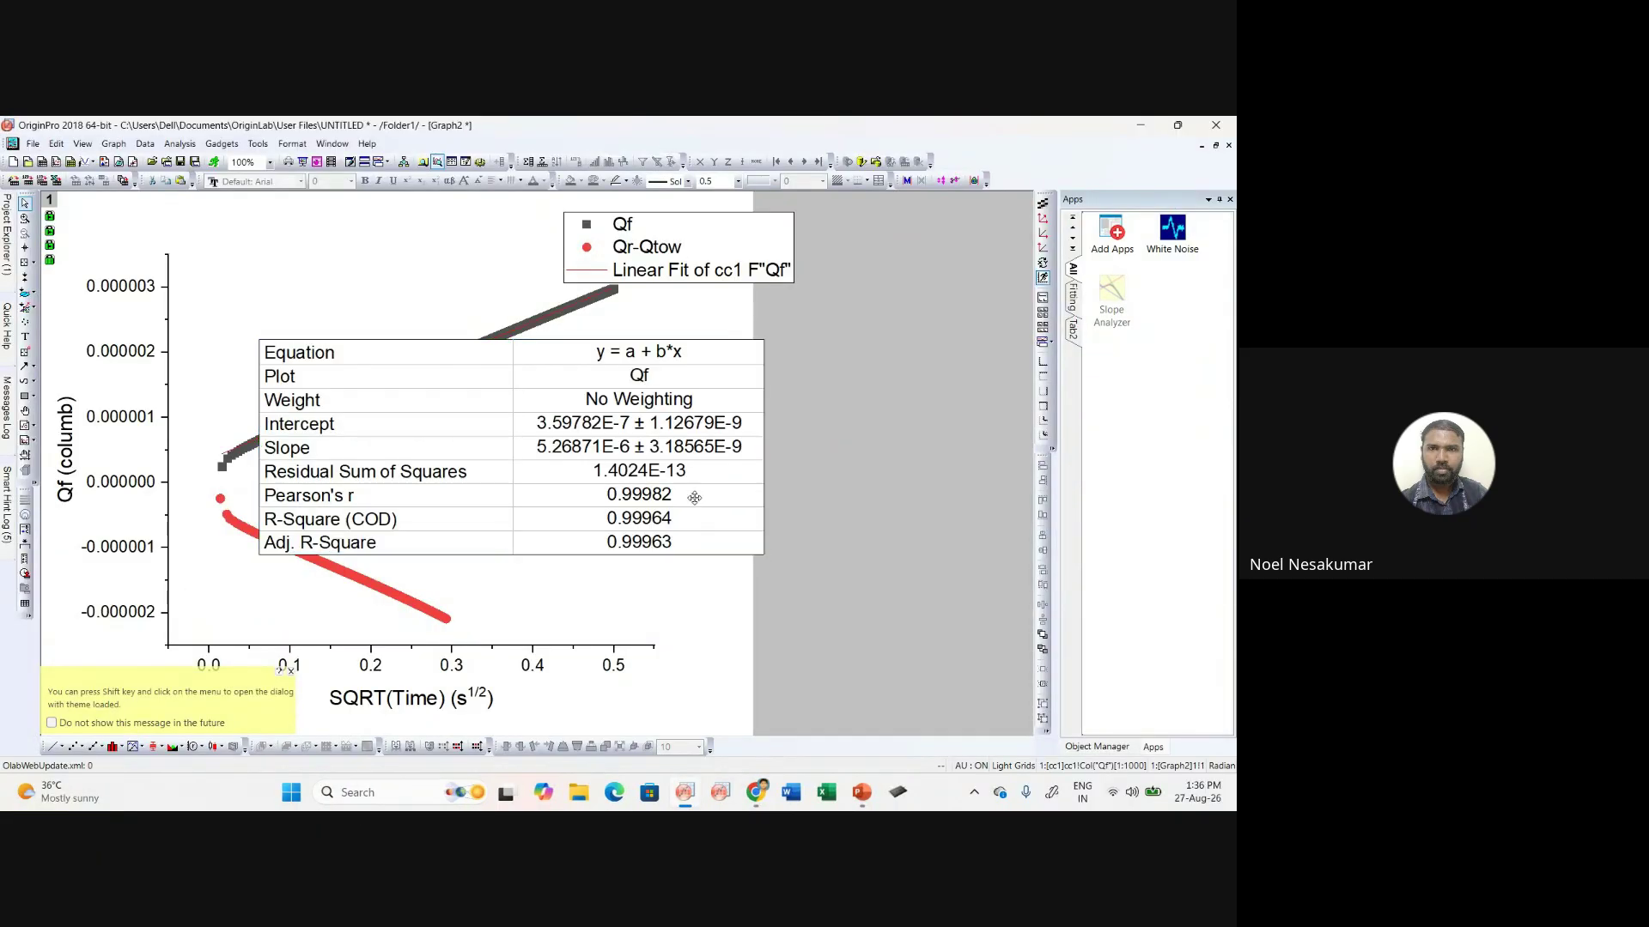
{"action": "left_click_drag", "start_coordinate": [680, 495], "coordinate": [935, 523]}
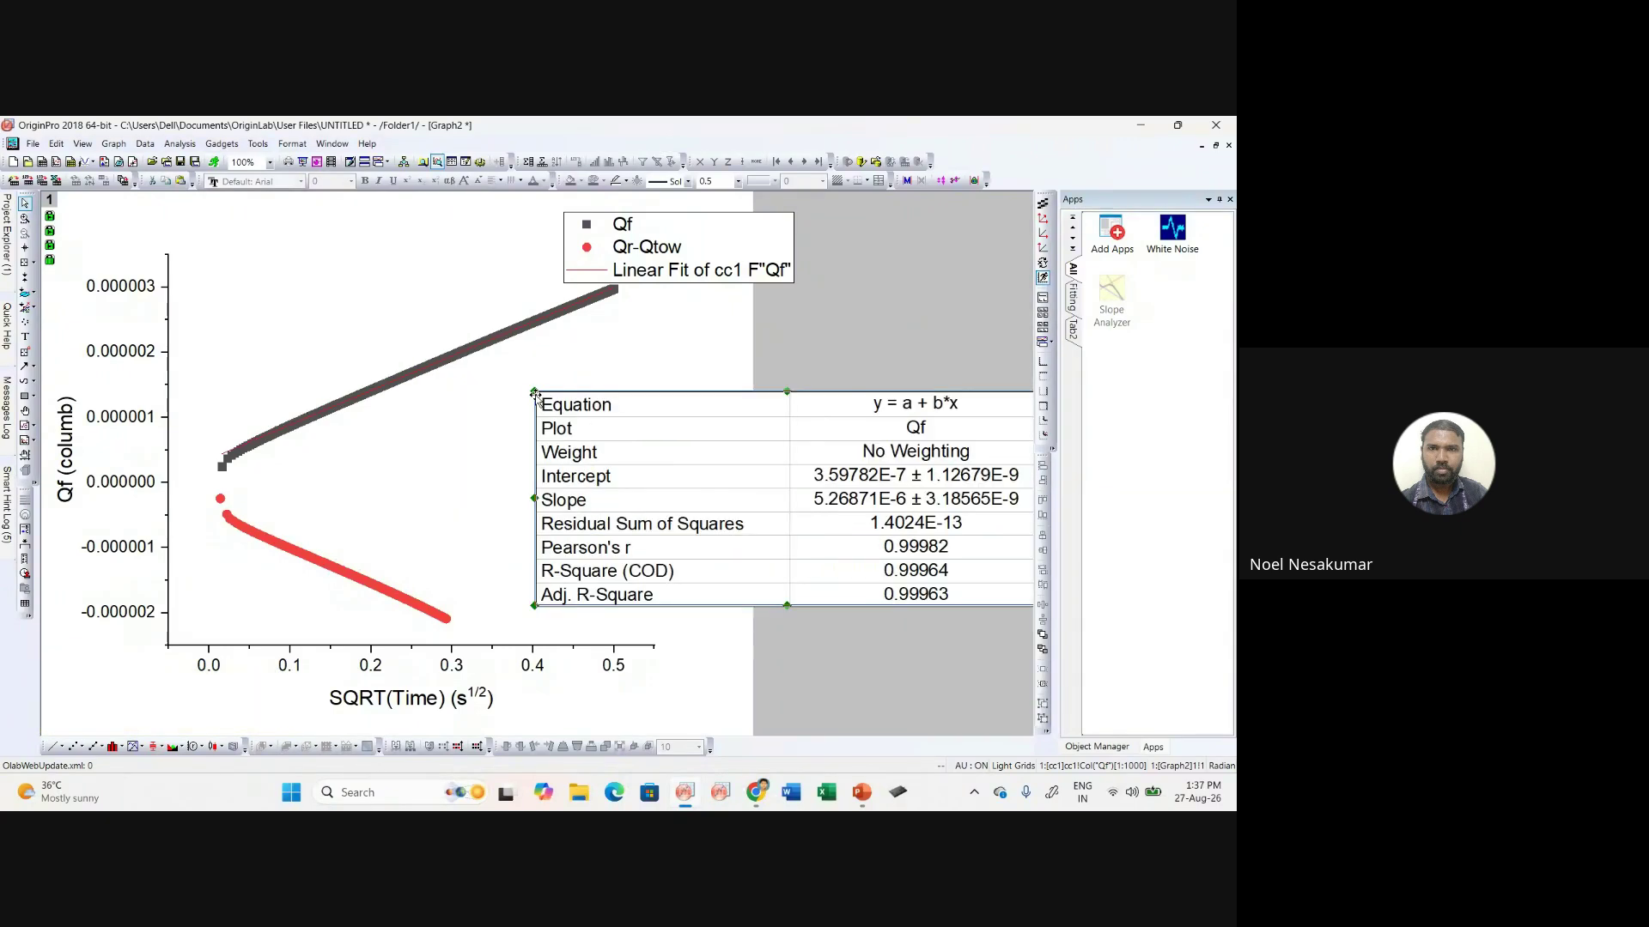
{"action": "left_click_drag", "start_coordinate": [534, 392], "coordinate": [561, 411]}
{"action": "left_click_drag", "start_coordinate": [704, 473], "coordinate": [657, 477]}
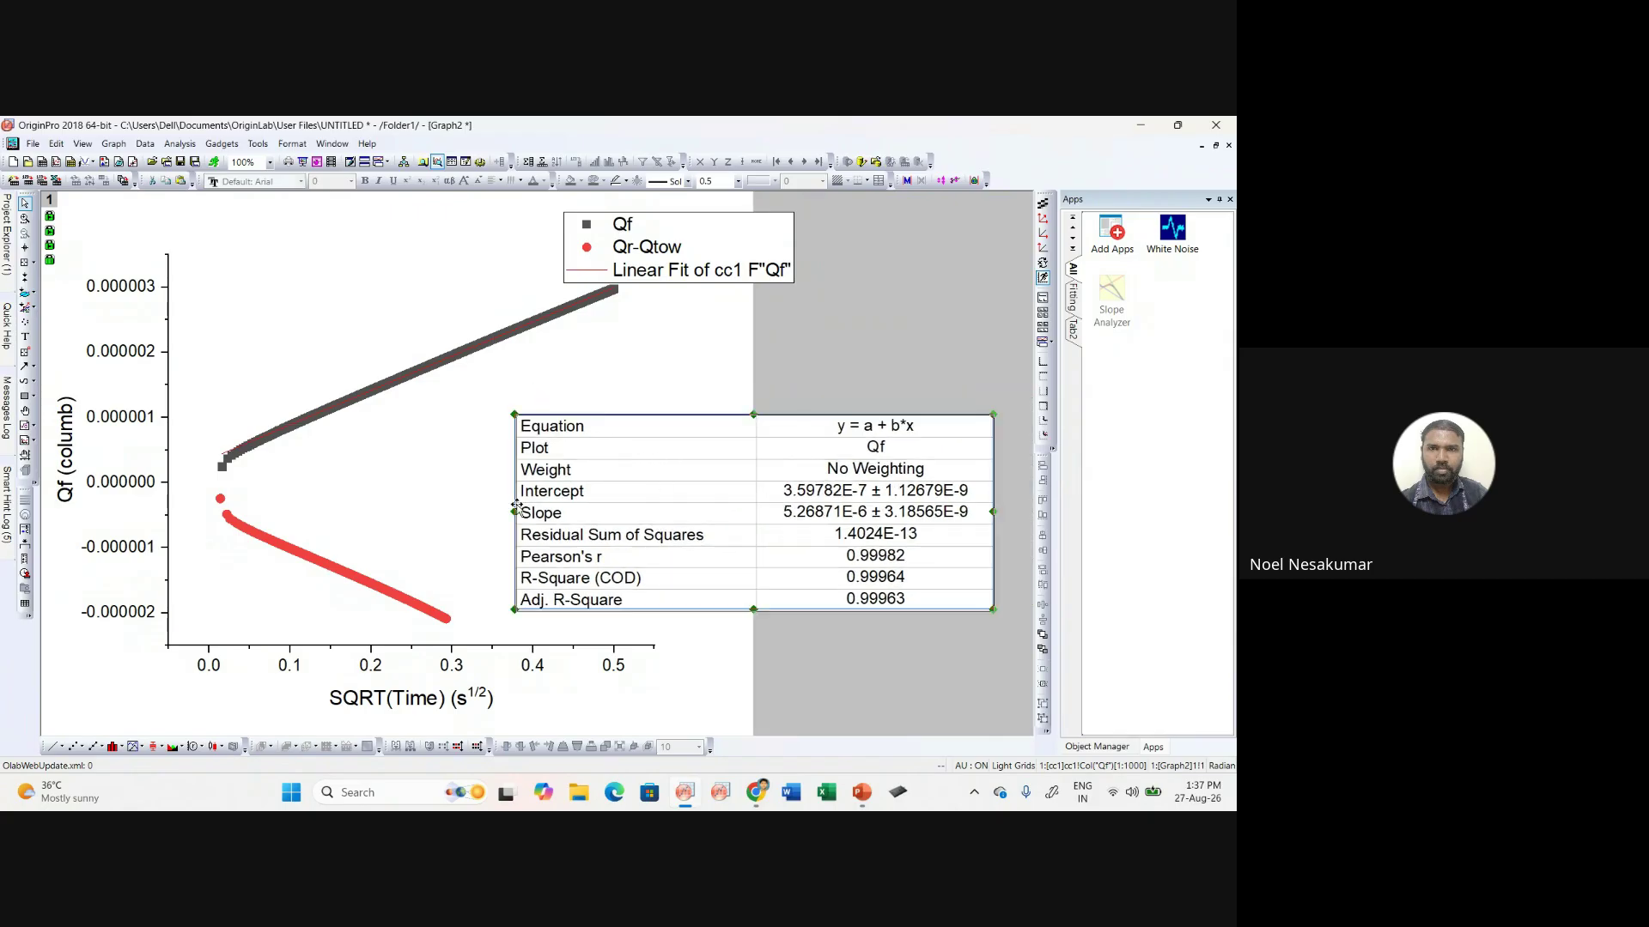
Step: Select the plotted data and run a linear fit covering both the Qf and Qr-Qtow plots
{"action": "left_click", "coordinate": [351, 576]}
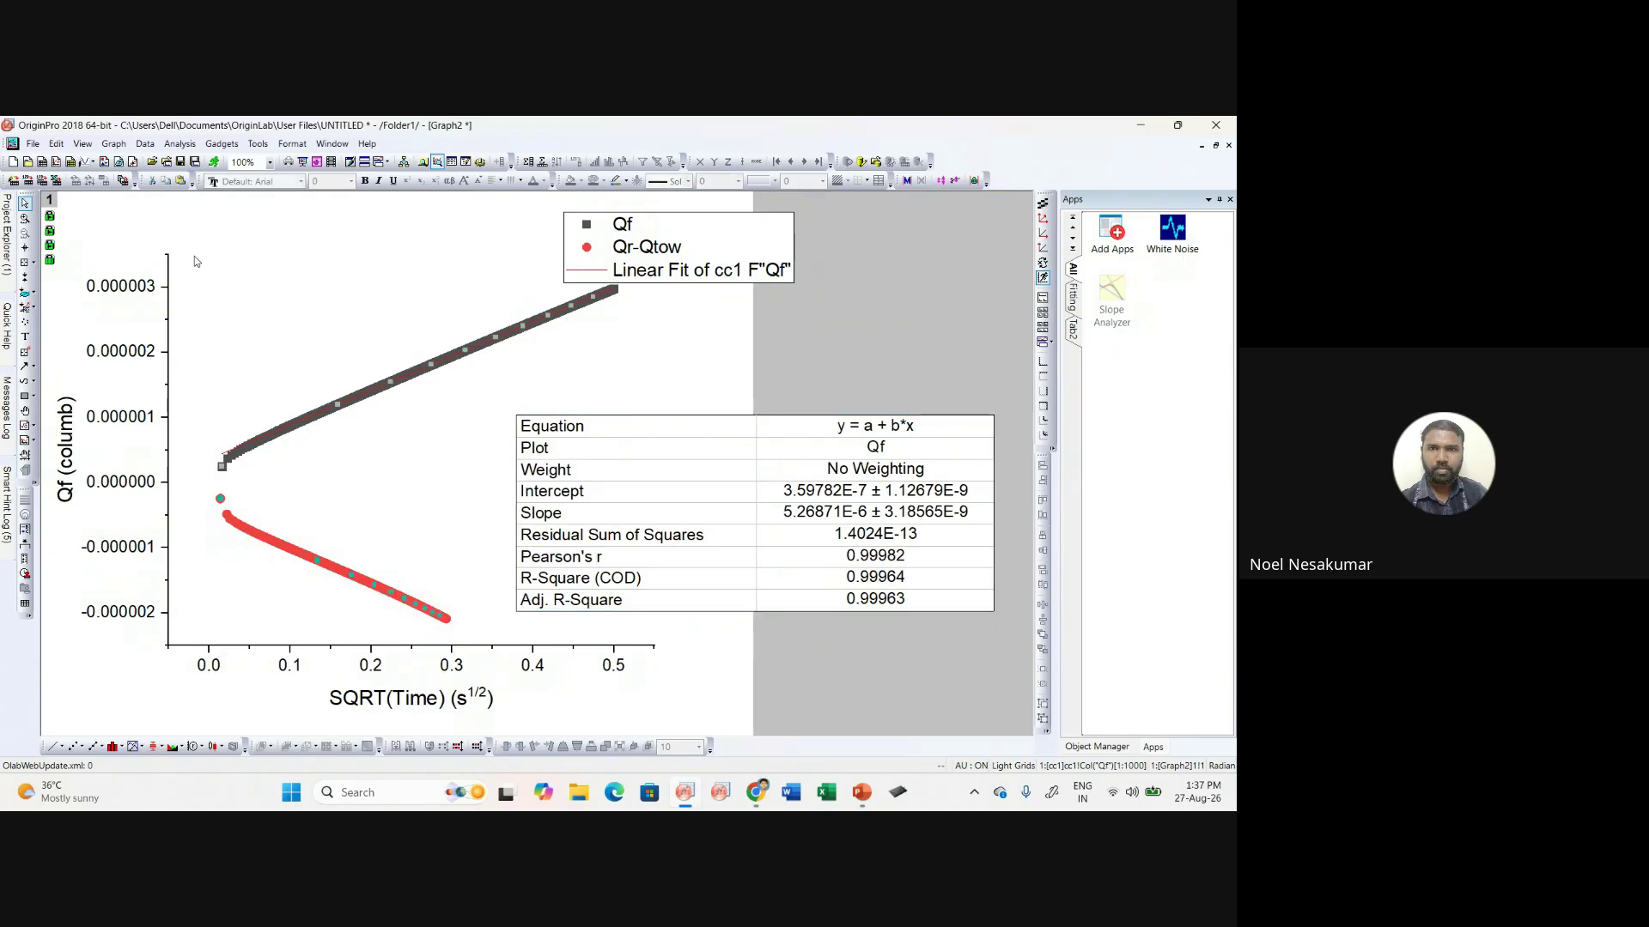
{"action": "left_click", "coordinate": [182, 145]}
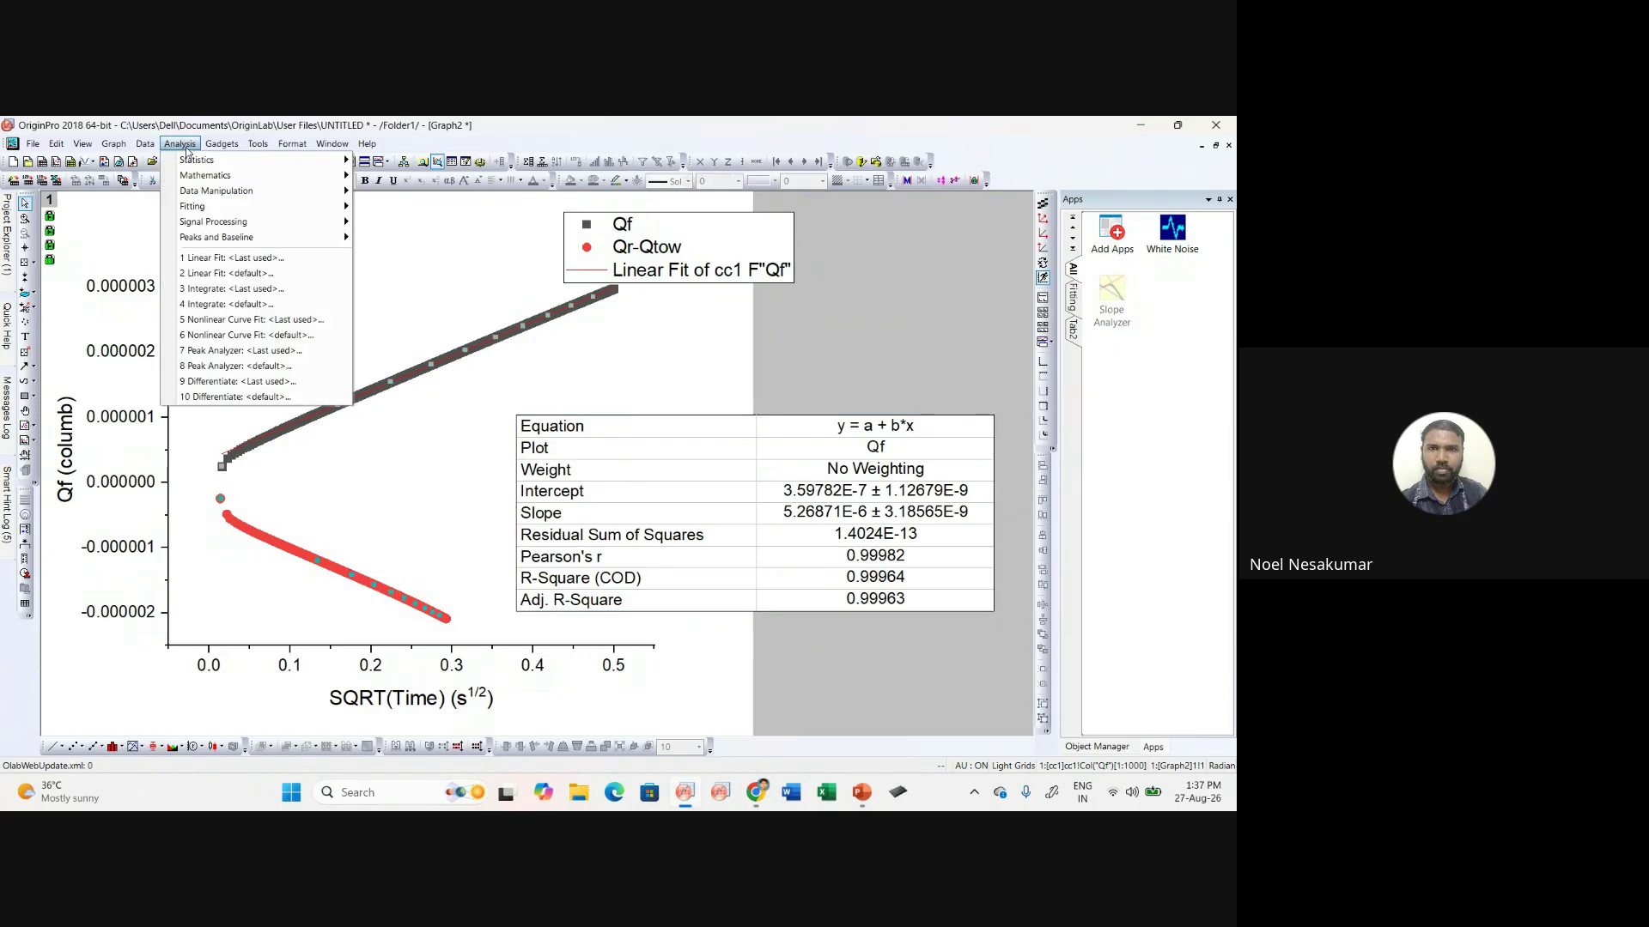
{"action": "mouse_move", "coordinate": [236, 207]}
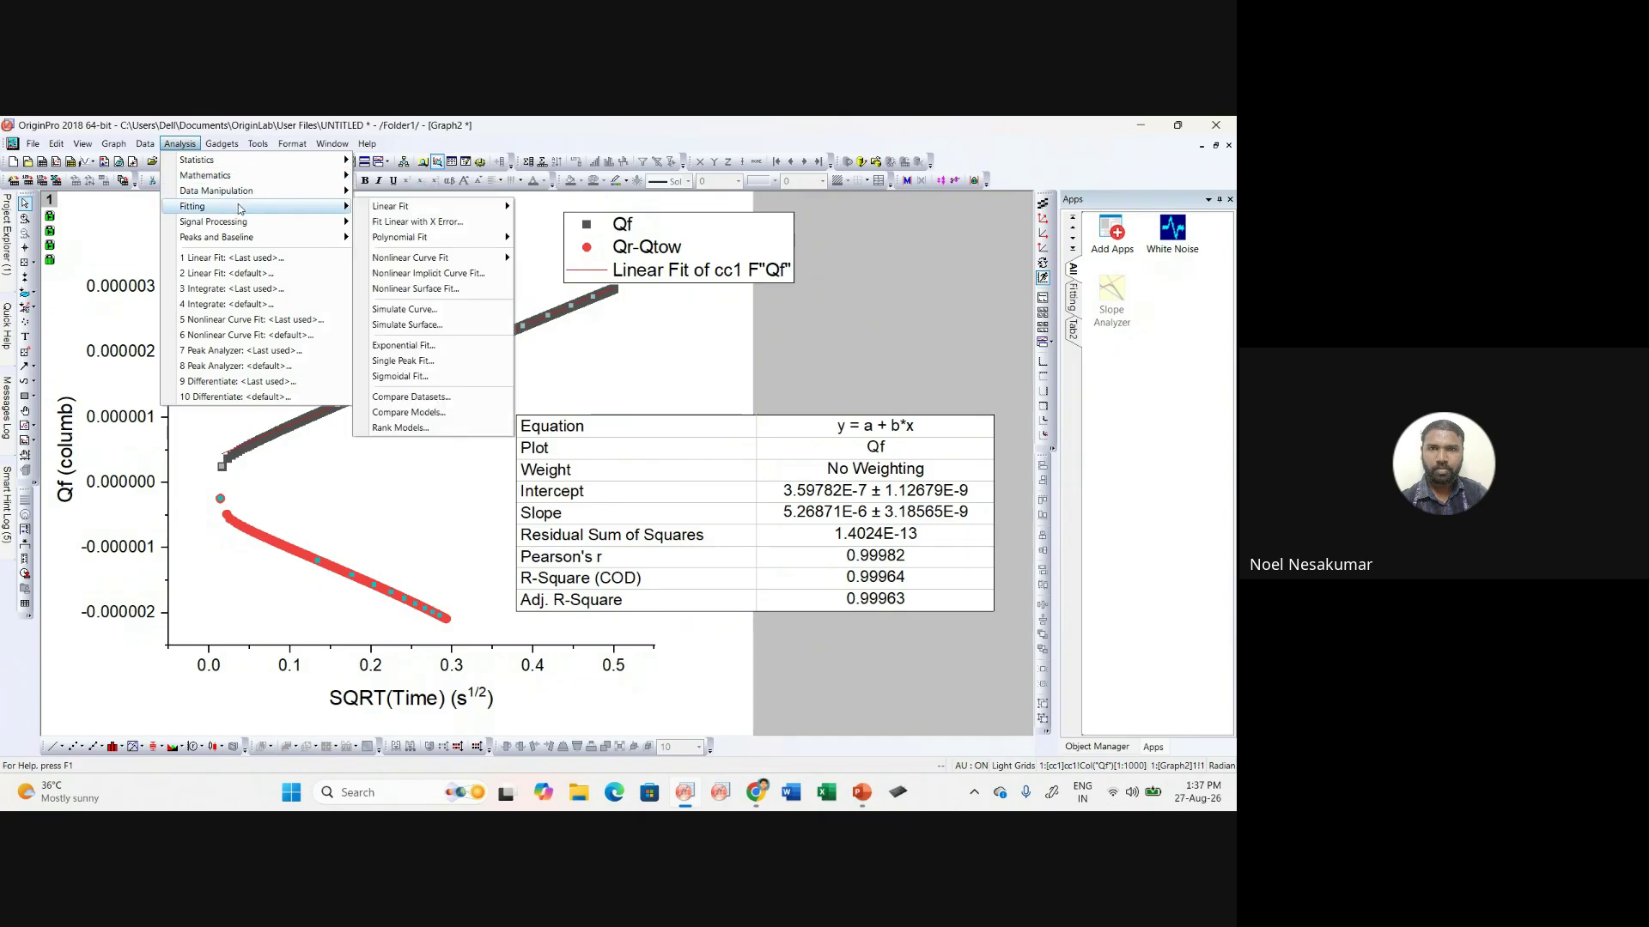
{"action": "mouse_move", "coordinate": [420, 209]}
{"action": "left_click", "coordinate": [563, 228]}
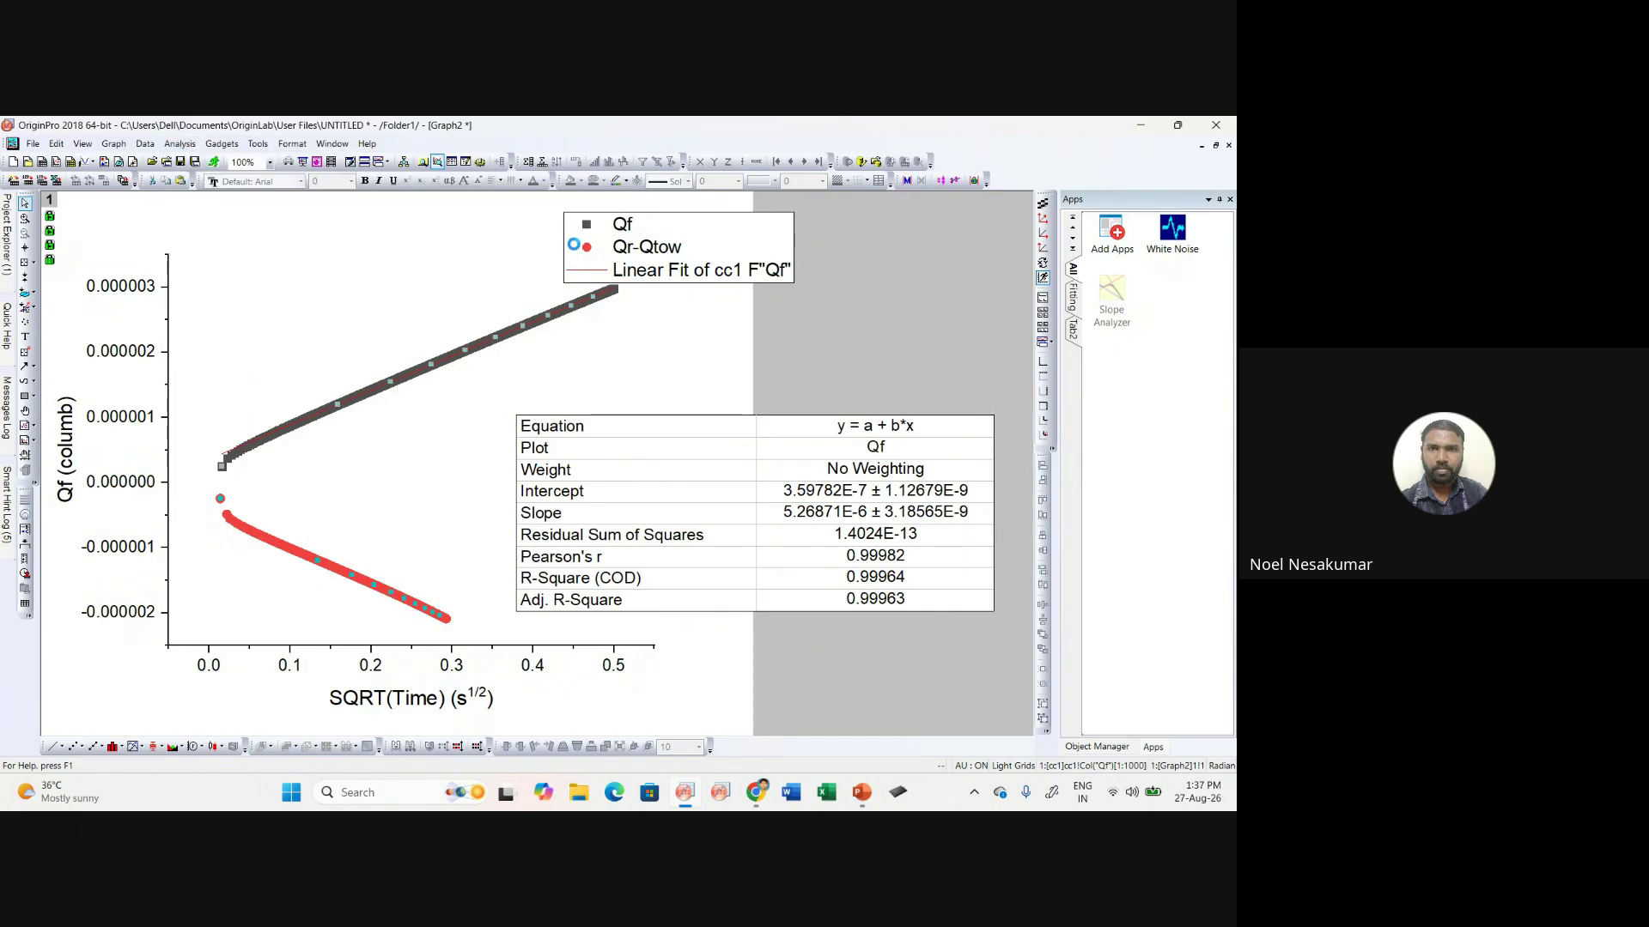
{"action": "left_click", "coordinate": [1048, 386]}
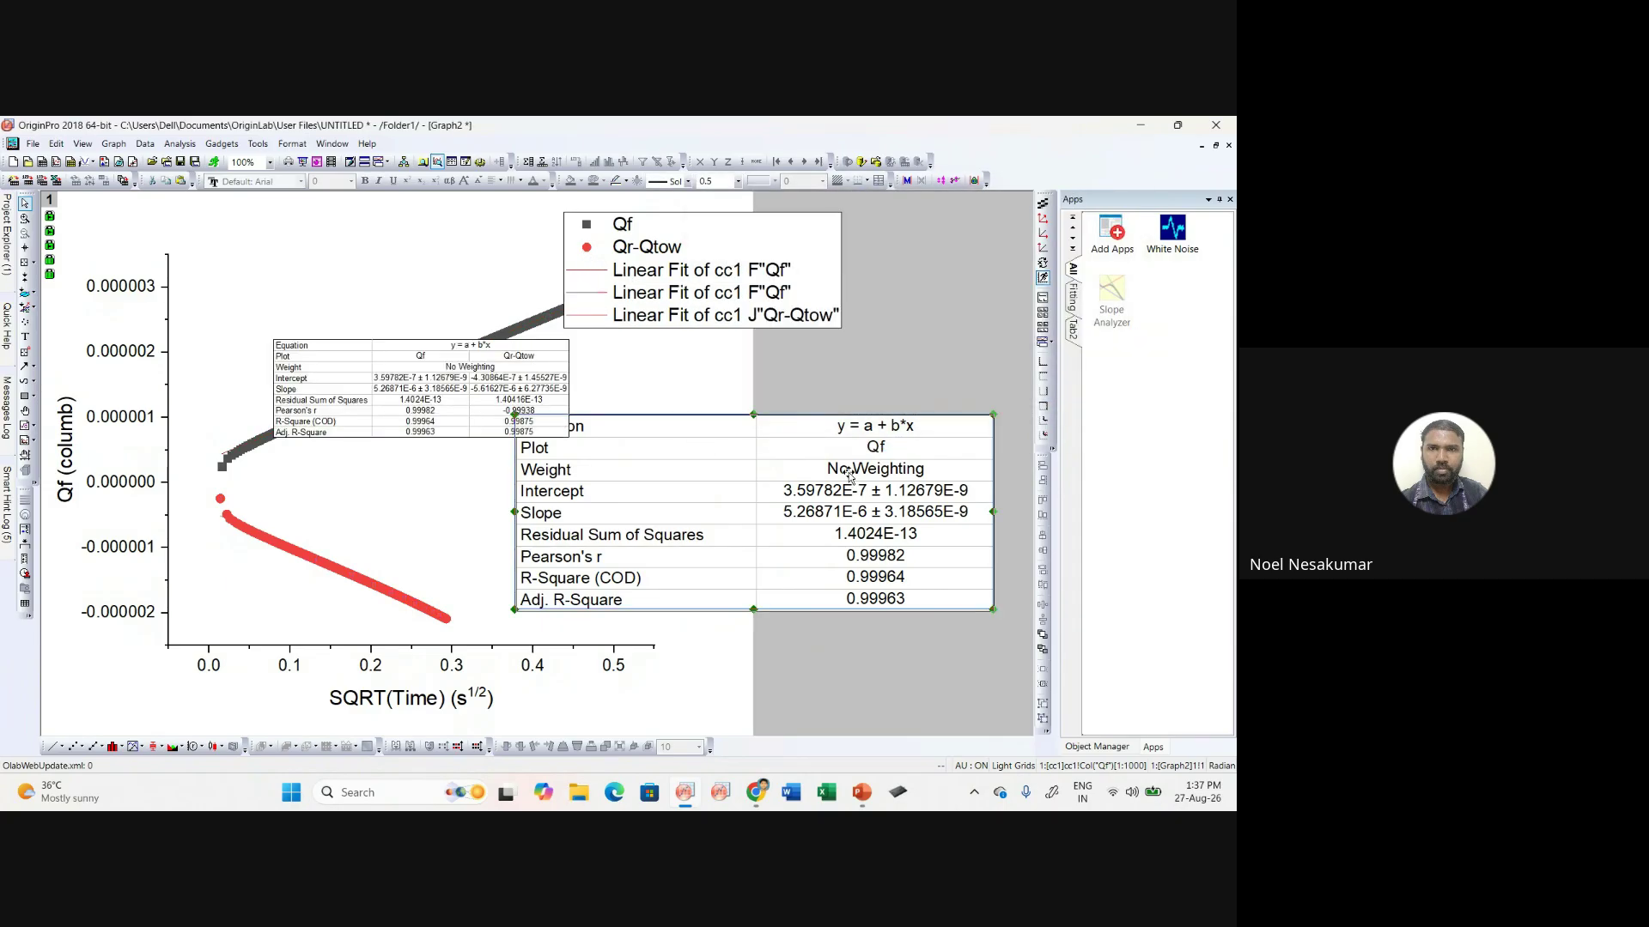
Step: Delete the Qf-only fit results table and the legend from the graph
{"action": "key", "text": "Delete"}
{"action": "left_click", "coordinate": [776, 315]}
{"action": "key", "text": "Delete"}
Step: Enlarge the combined Qf and Qr-Qtow fit results table and shift it towards the graph page's outer edge
{"action": "left_click", "coordinate": [549, 430]}
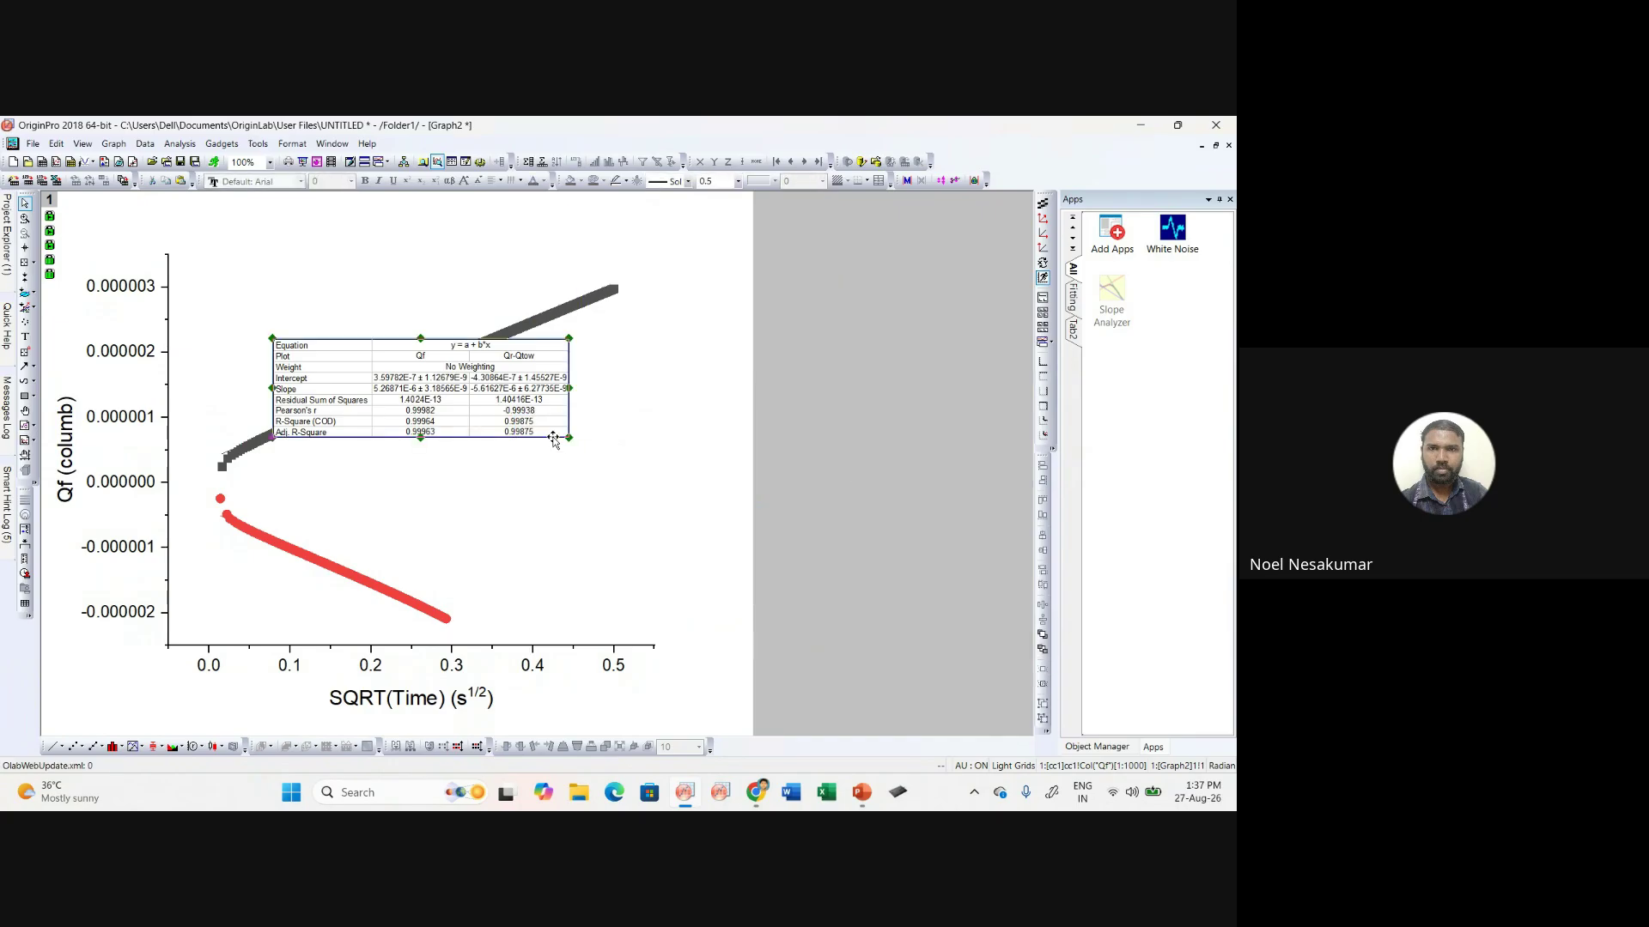
{"action": "left_click_drag", "start_coordinate": [569, 437], "coordinate": [767, 528]}
{"action": "left_click_drag", "start_coordinate": [706, 481], "coordinate": [886, 479]}
{"action": "left_click", "coordinate": [848, 580]}
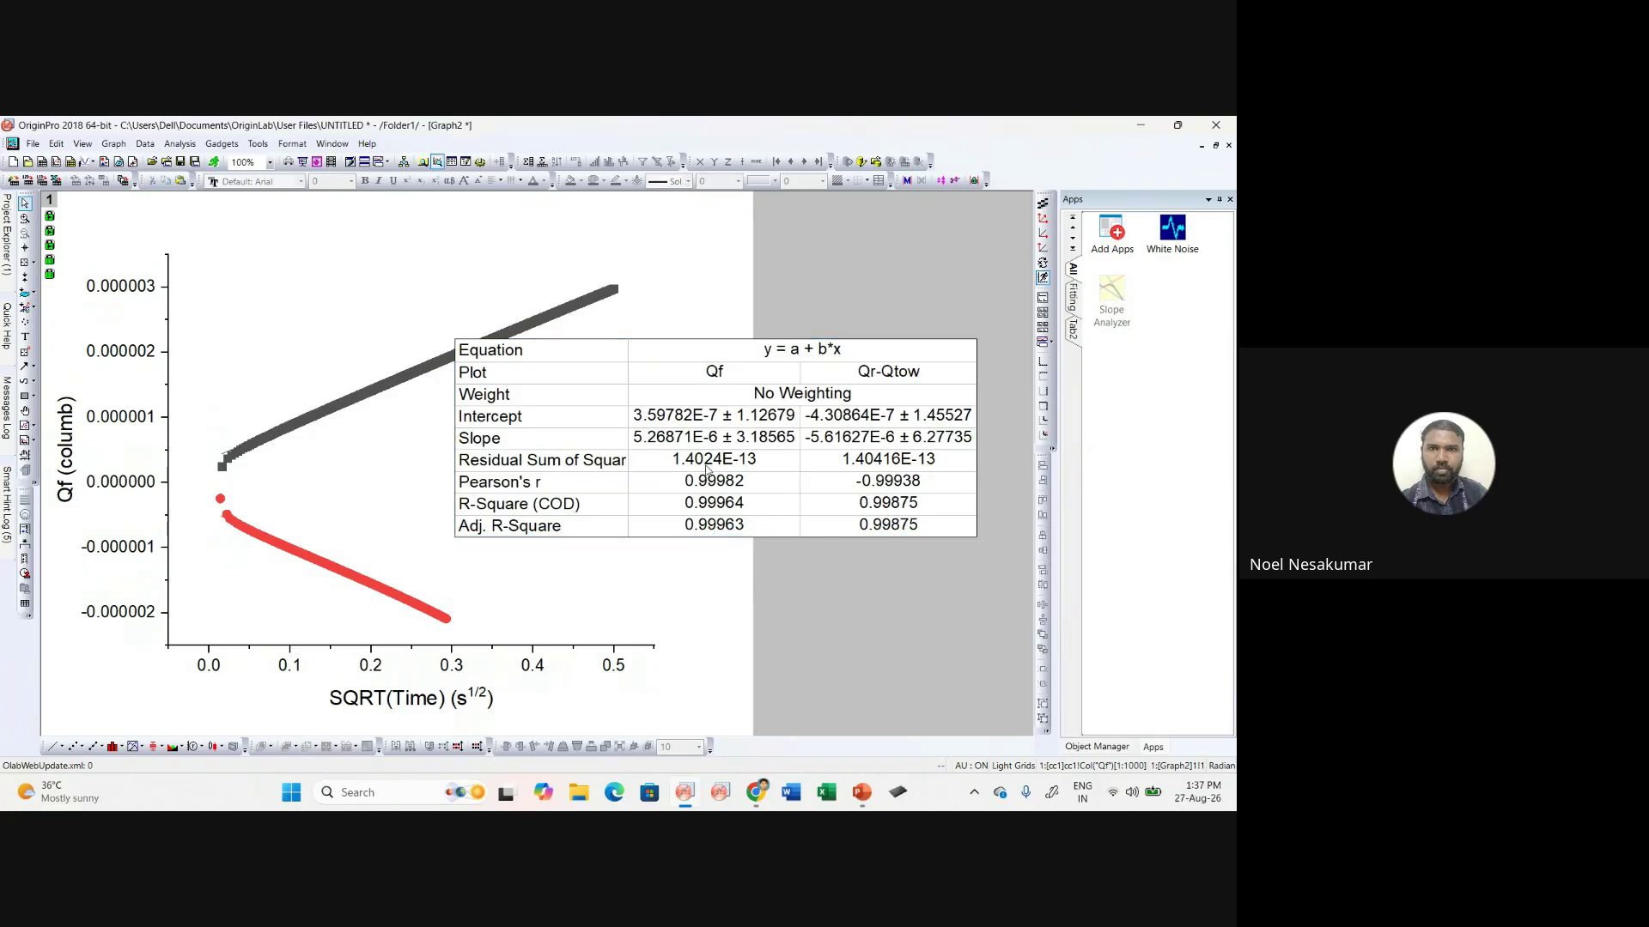
Step: Review the PowerPoint slide relating the Qf and Qr equations to slope and intercept, and return to the OriginPro graph
{"action": "key", "text": "alt+Tab"}
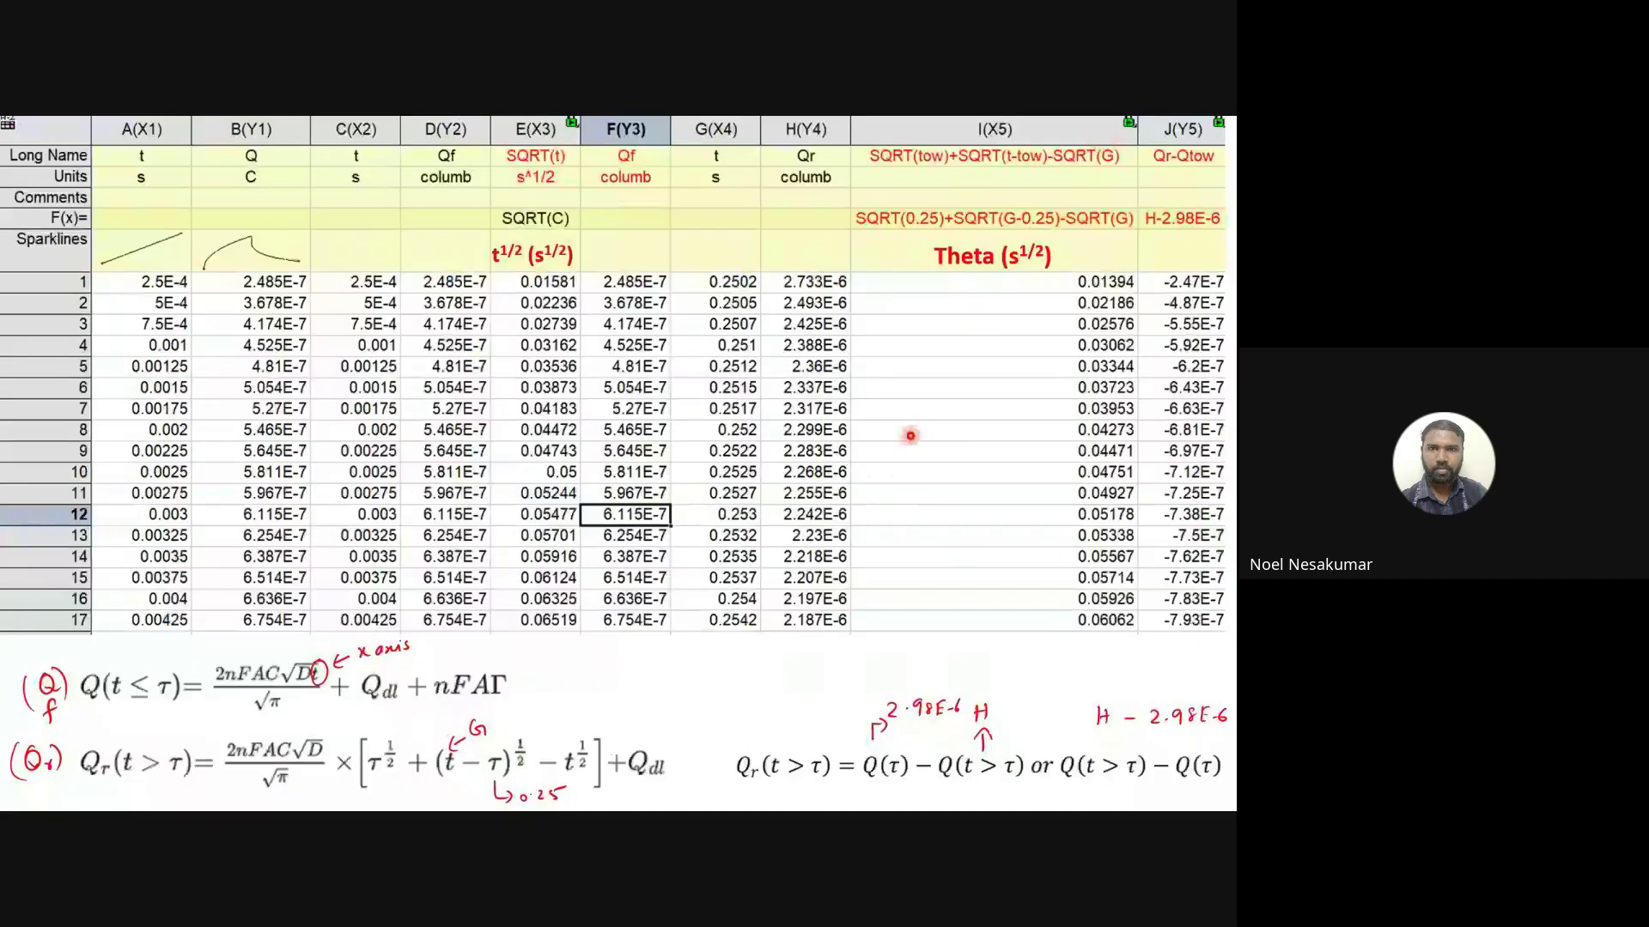
{"action": "key", "text": "Left"}
{"action": "key", "text": "Right"}
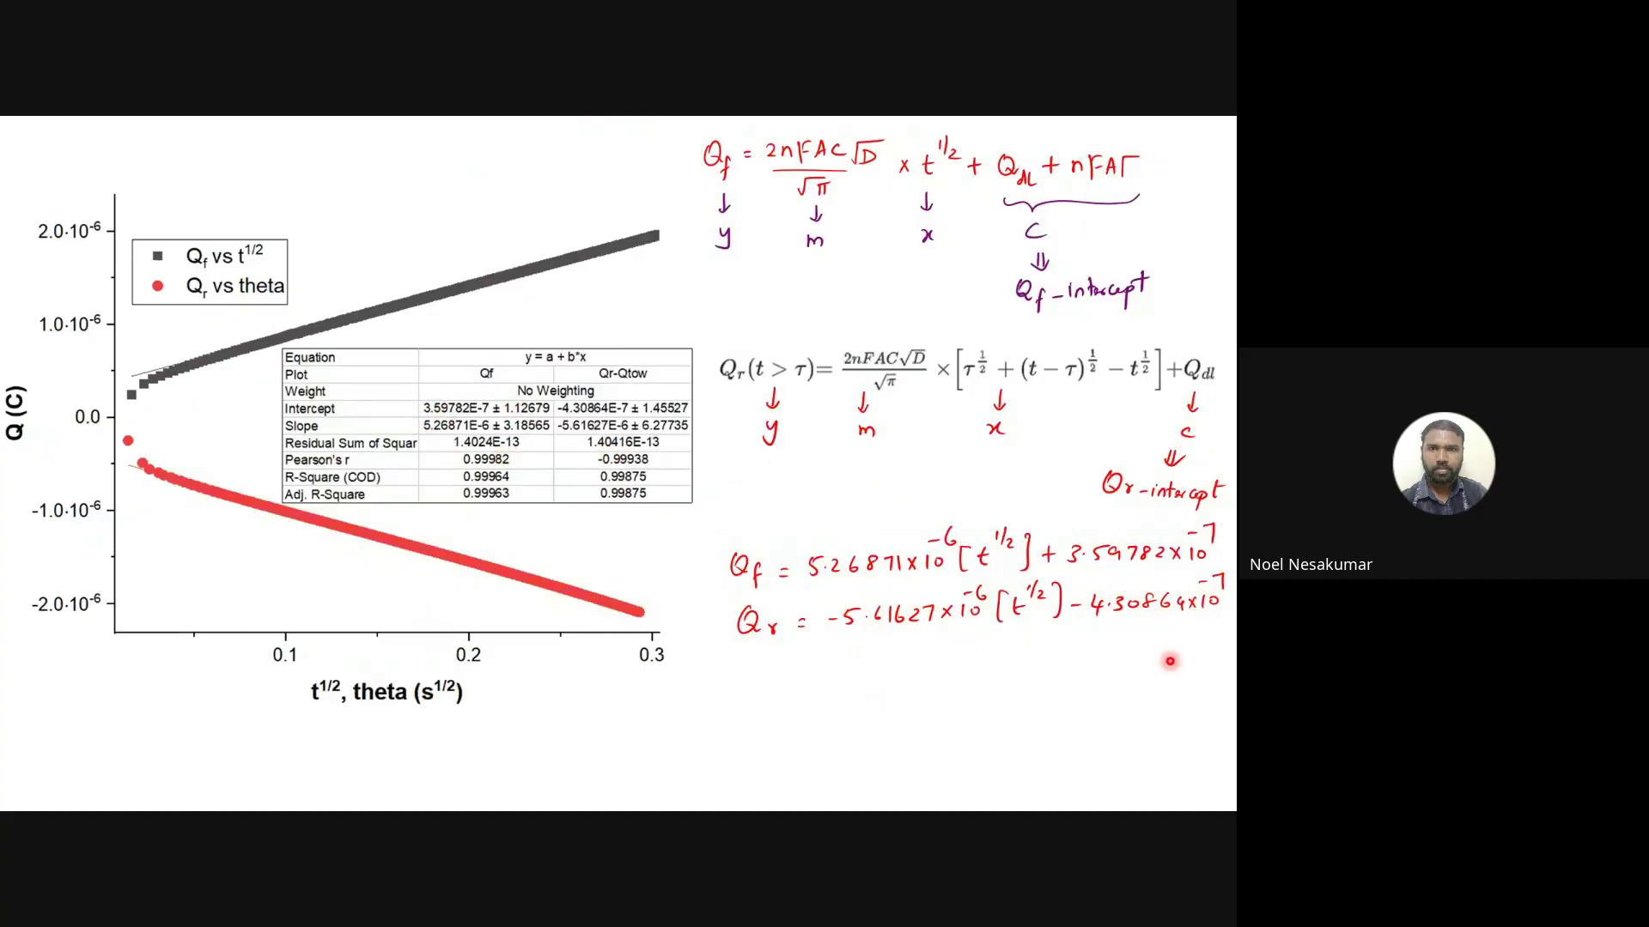
{"action": "key", "text": "alt+Tab"}
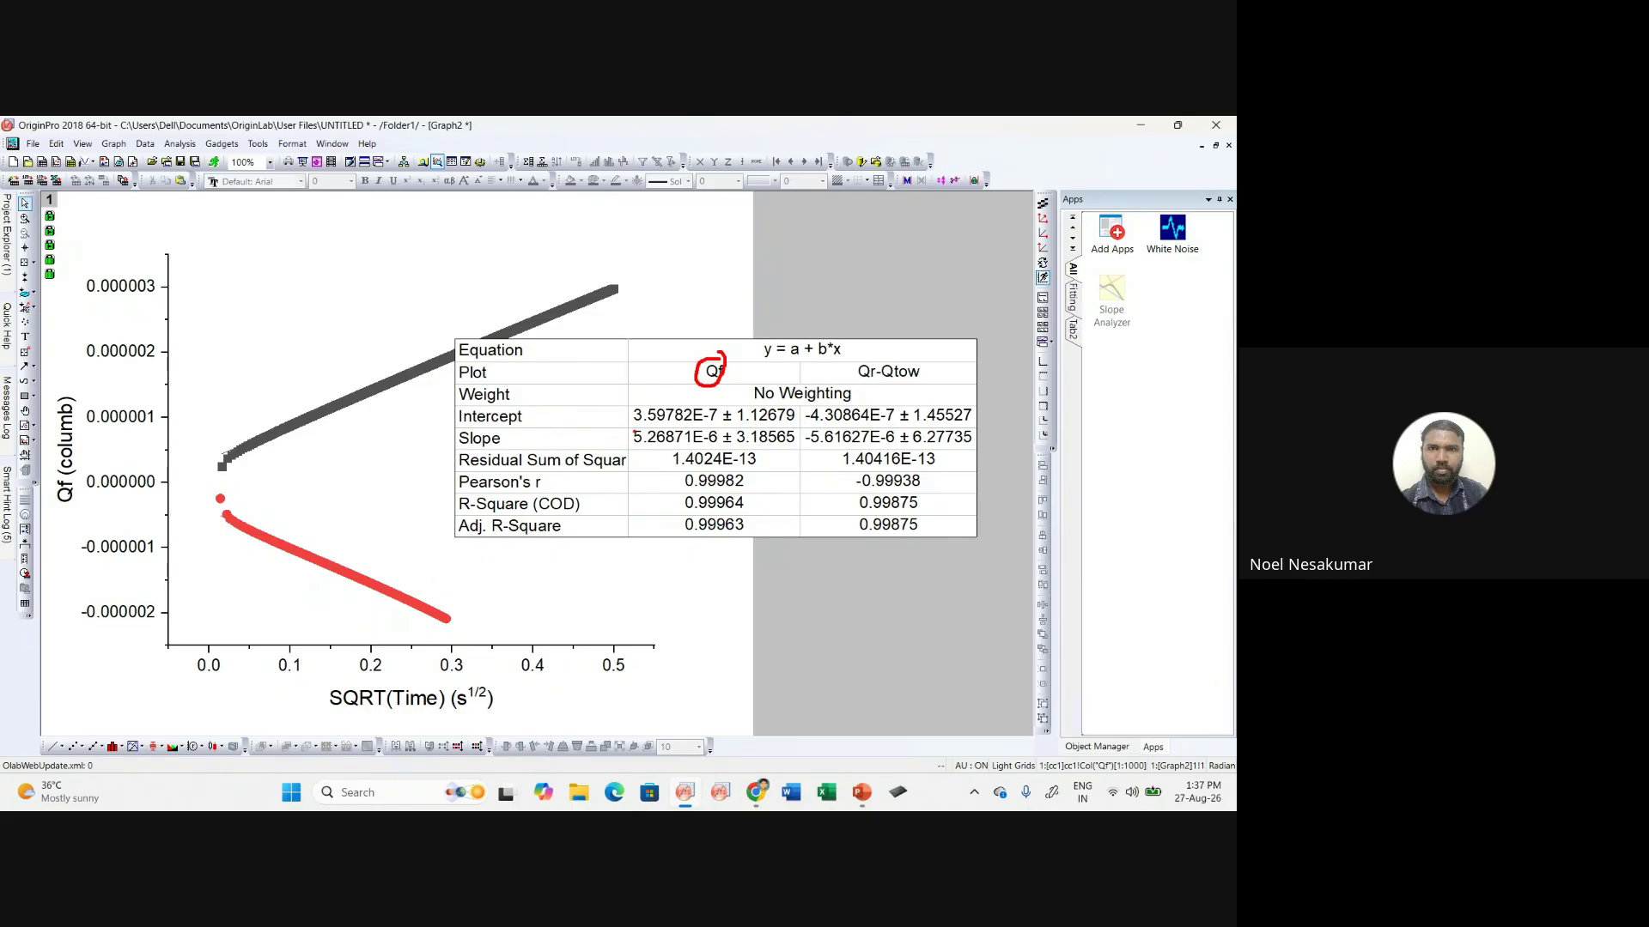
Step: Mark the intercept, slope and R-Square values of both fits and trace the two fitted curves on the graph
{"action": "left_click_drag", "start_coordinate": [643, 445], "coordinate": [731, 439]}
{"action": "mouse_move", "coordinate": [620, 413]}
{"action": "left_mouse_down"}
{"action": "mouse_move", "coordinate": [701, 429]}
{"action": "mouse_move", "coordinate": [636, 399]}
{"action": "left_mouse_up"}
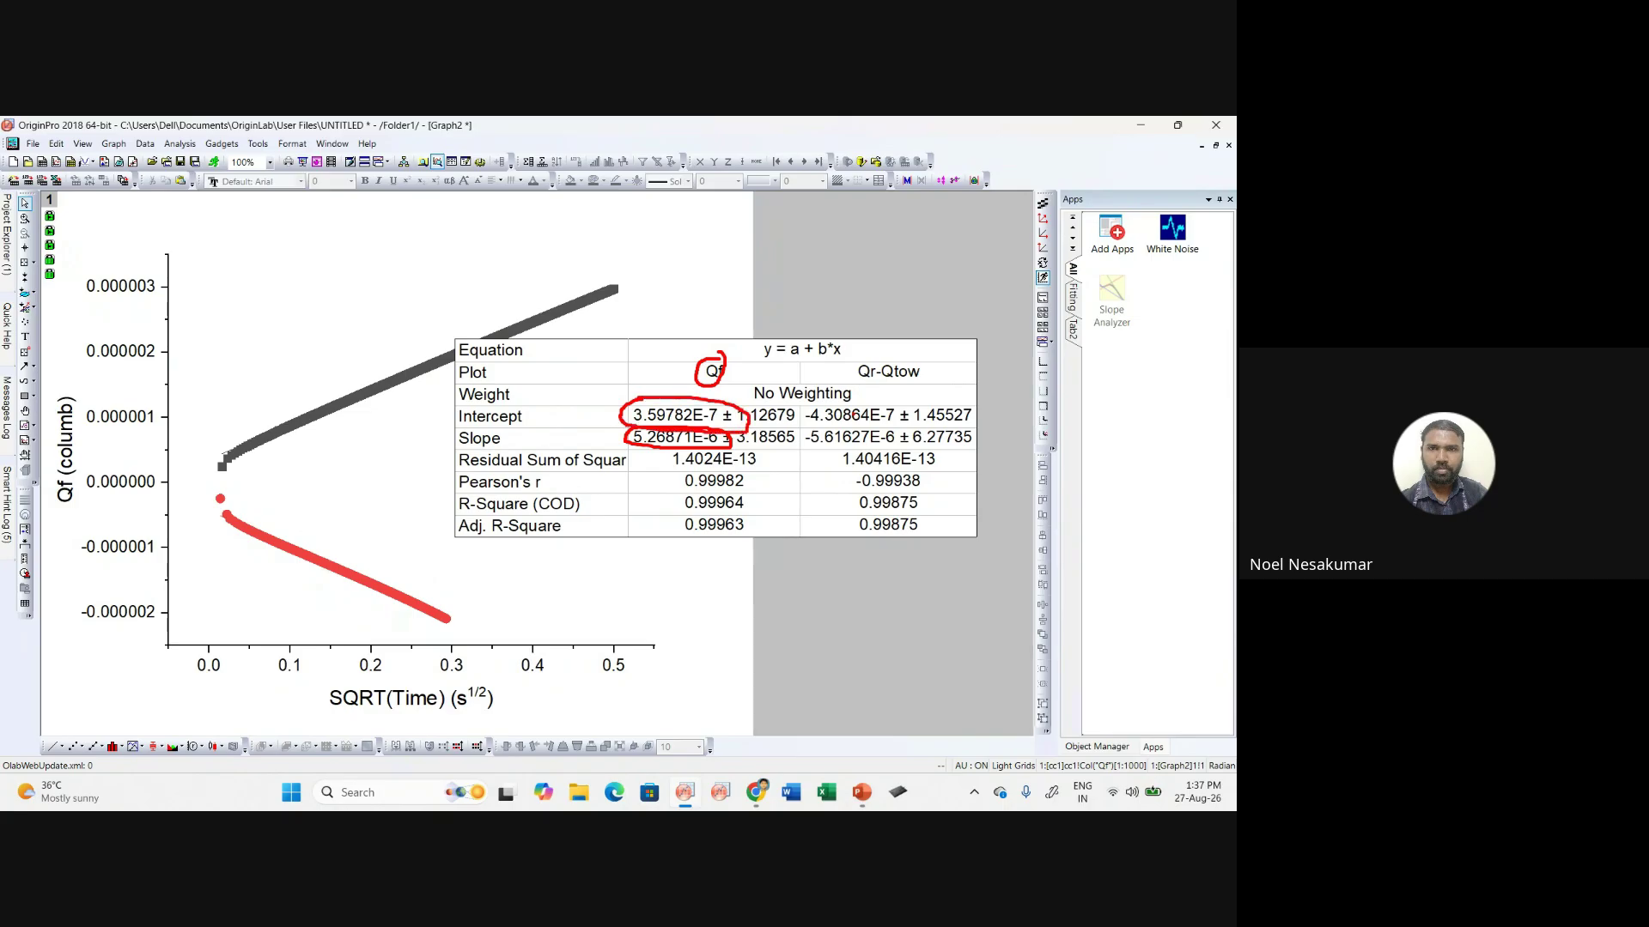
{"action": "left_click_drag", "start_coordinate": [852, 378], "coordinate": [925, 368]}
{"action": "mouse_move", "coordinate": [808, 435]}
{"action": "left_mouse_down"}
{"action": "mouse_move", "coordinate": [862, 446]}
{"action": "mouse_move", "coordinate": [824, 427]}
{"action": "left_mouse_up"}
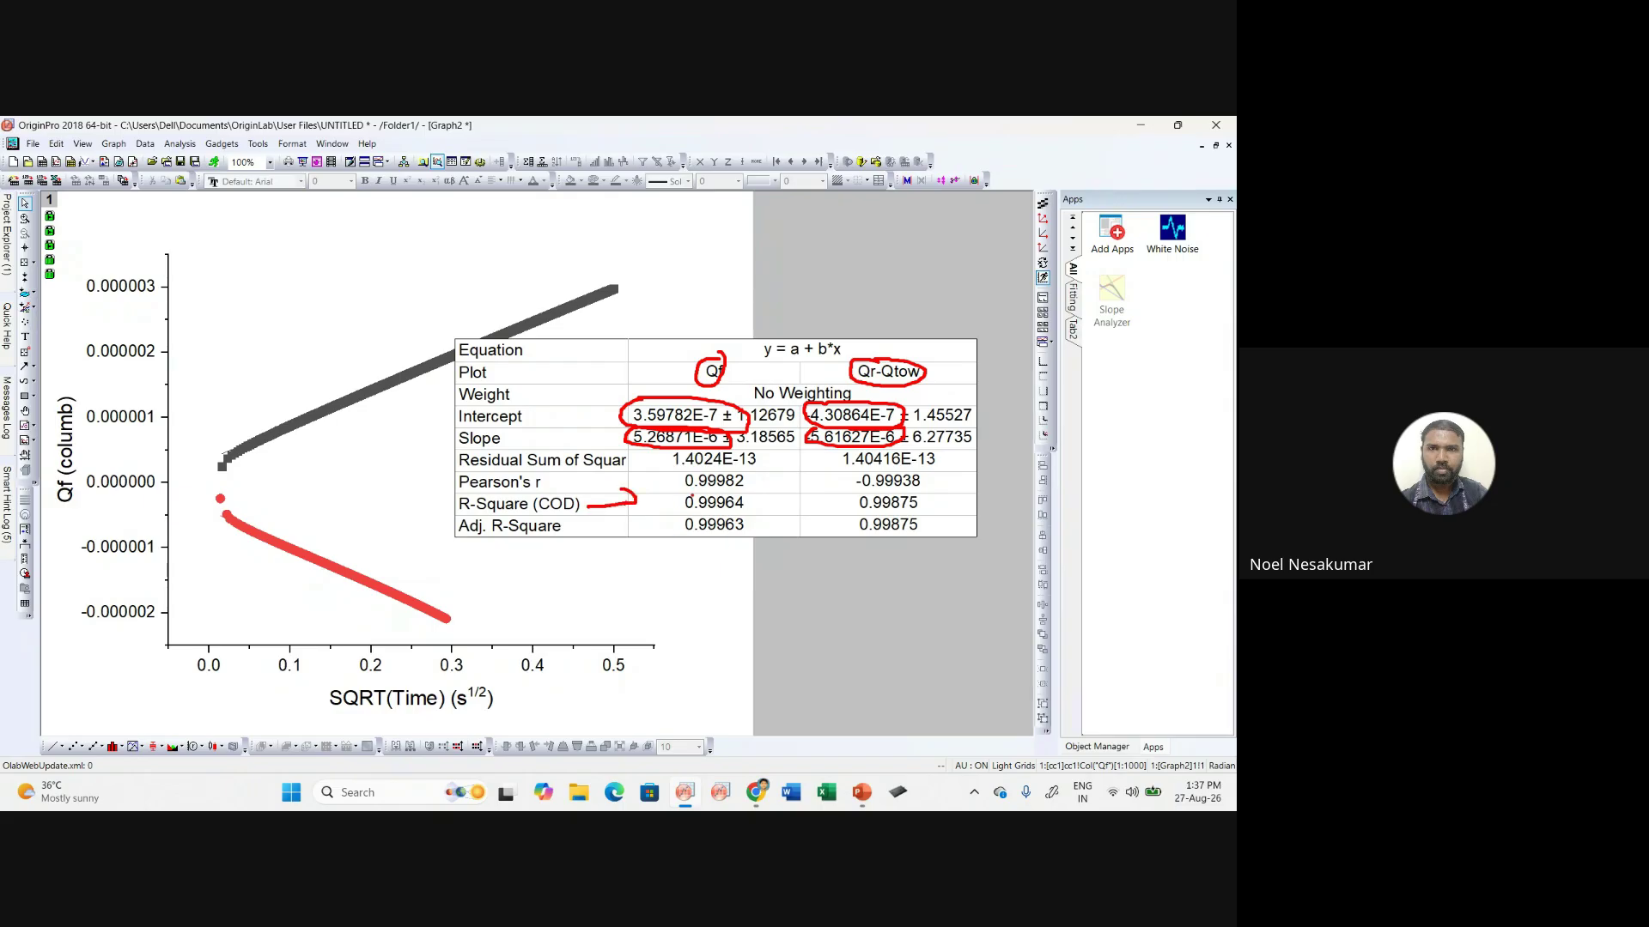
{"action": "left_click_drag", "start_coordinate": [678, 506], "coordinate": [747, 513]}
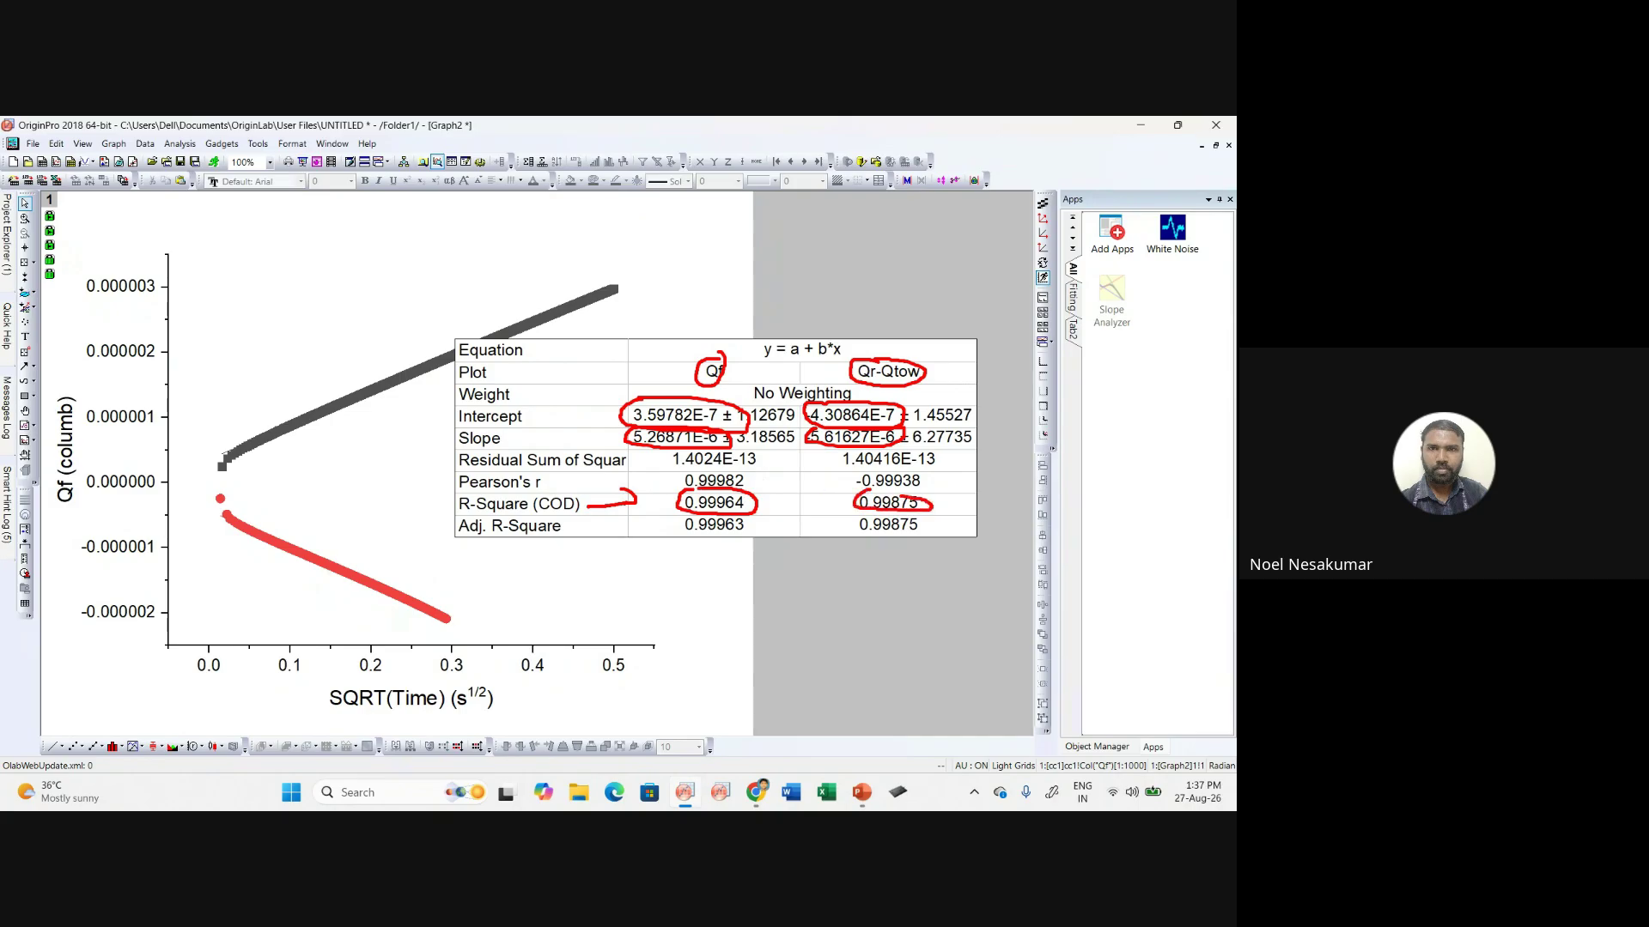
{"action": "left_click_drag", "start_coordinate": [217, 496], "coordinate": [457, 632]}
{"action": "left_click_drag", "start_coordinate": [326, 401], "coordinate": [413, 365]}
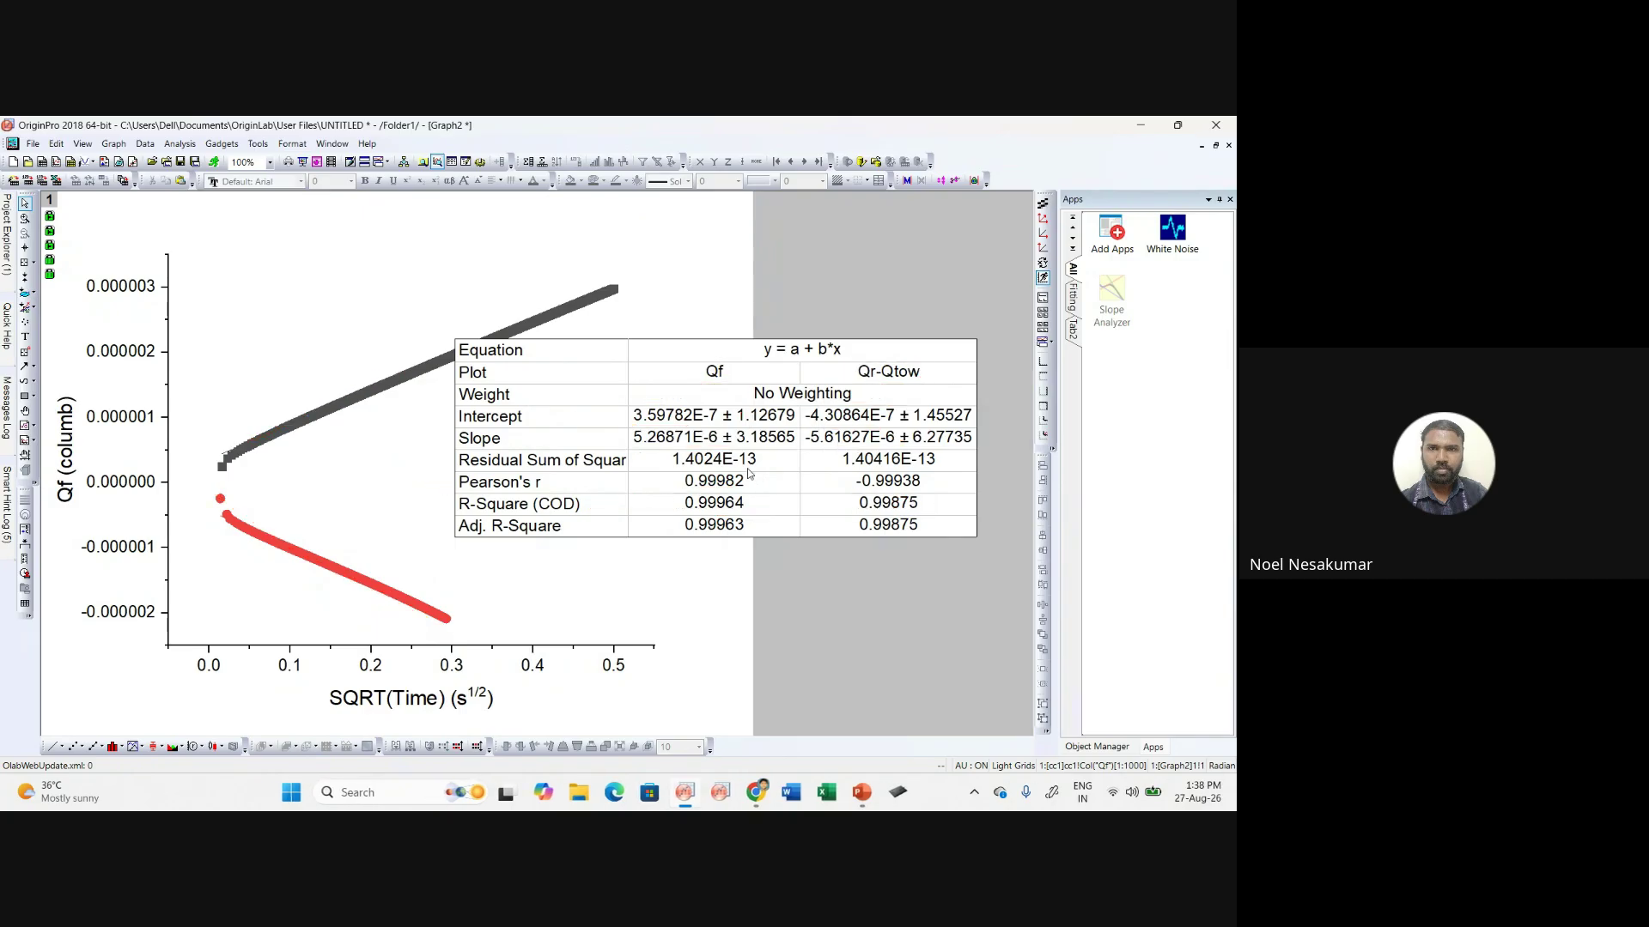
Step: Switch to the PowerPoint slide show and review the fit equations, surface coverage and electroactive area calculations, worksheet formulas and Anson plot
{"action": "key", "text": "alt+Tab"}
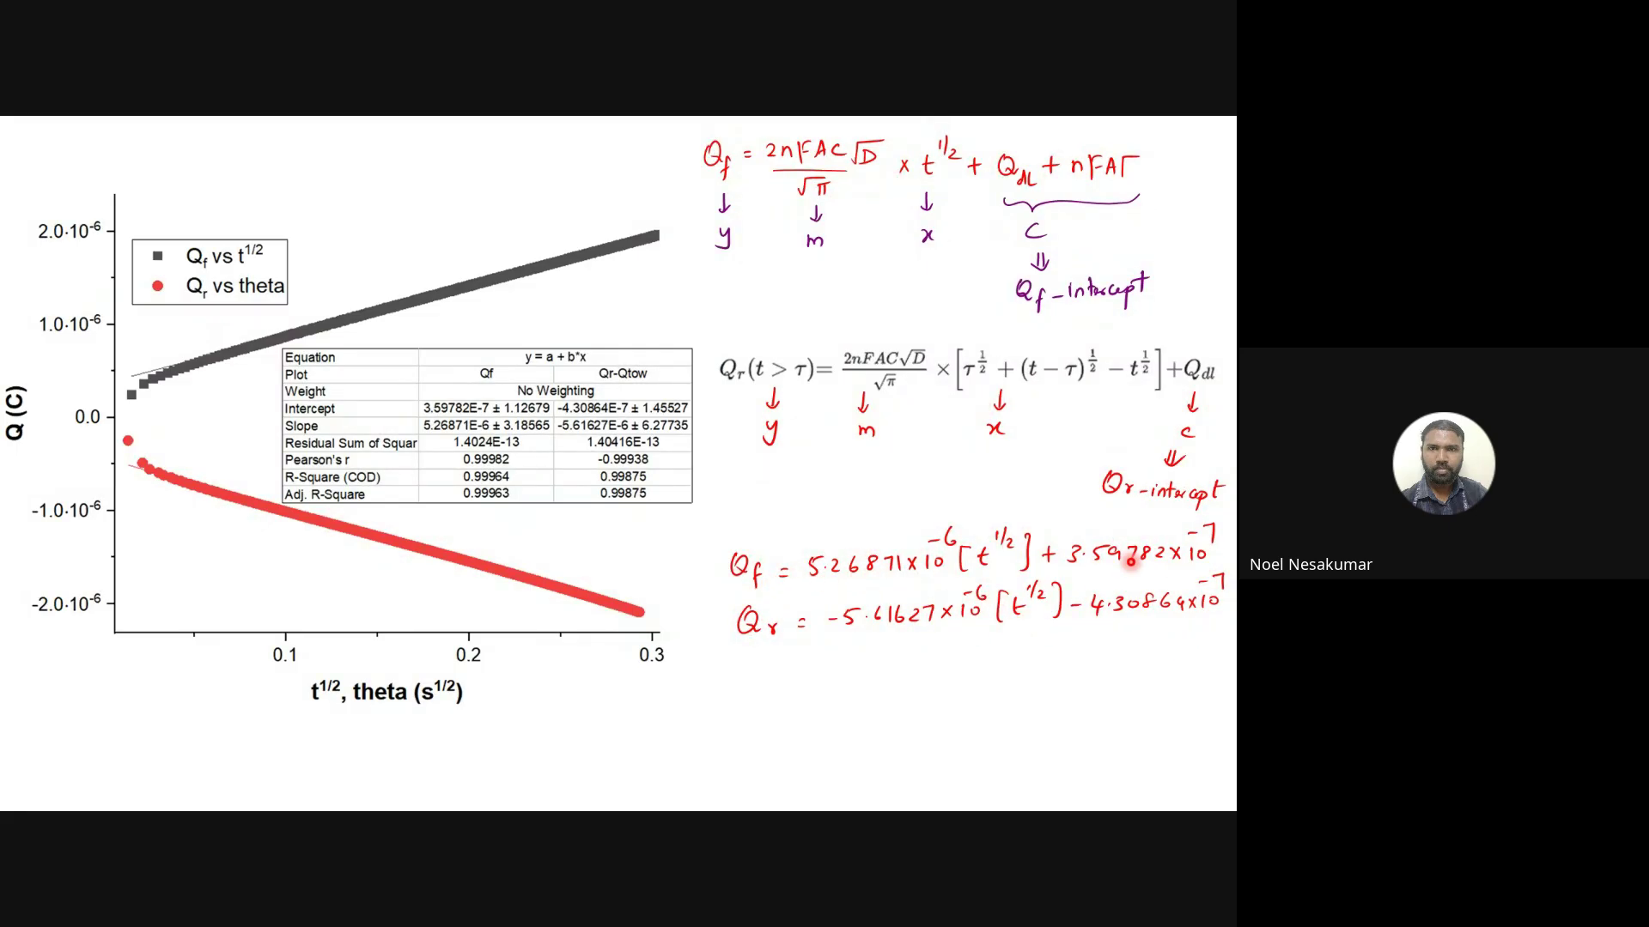
{"action": "key", "text": "Right"}
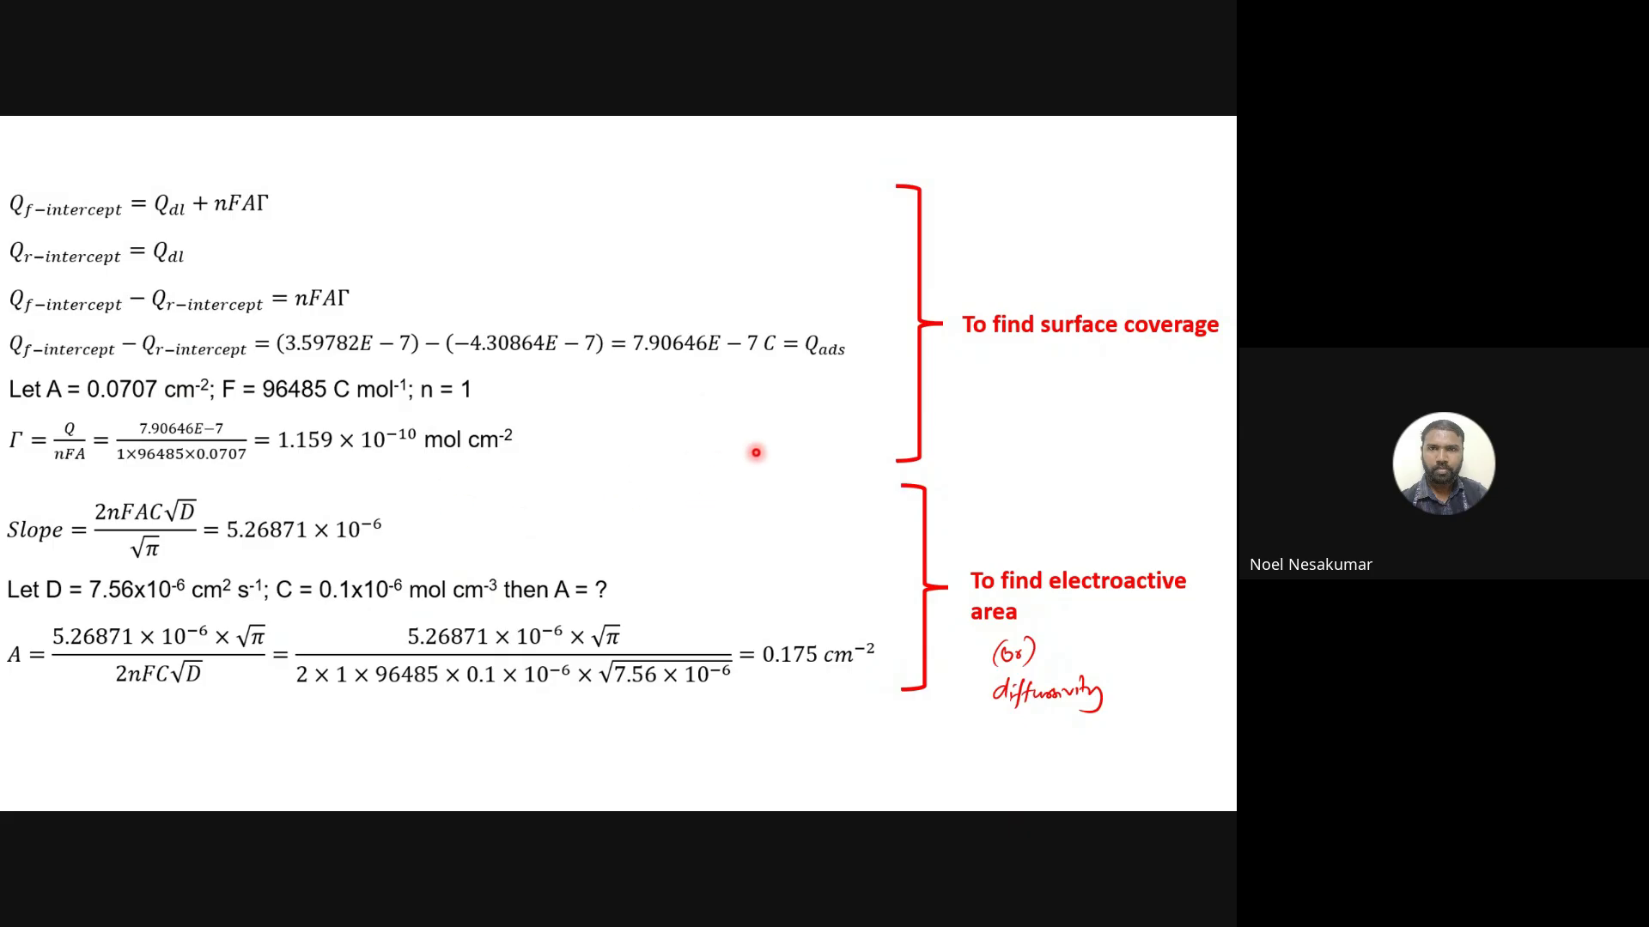
{"action": "key", "text": "Left"}
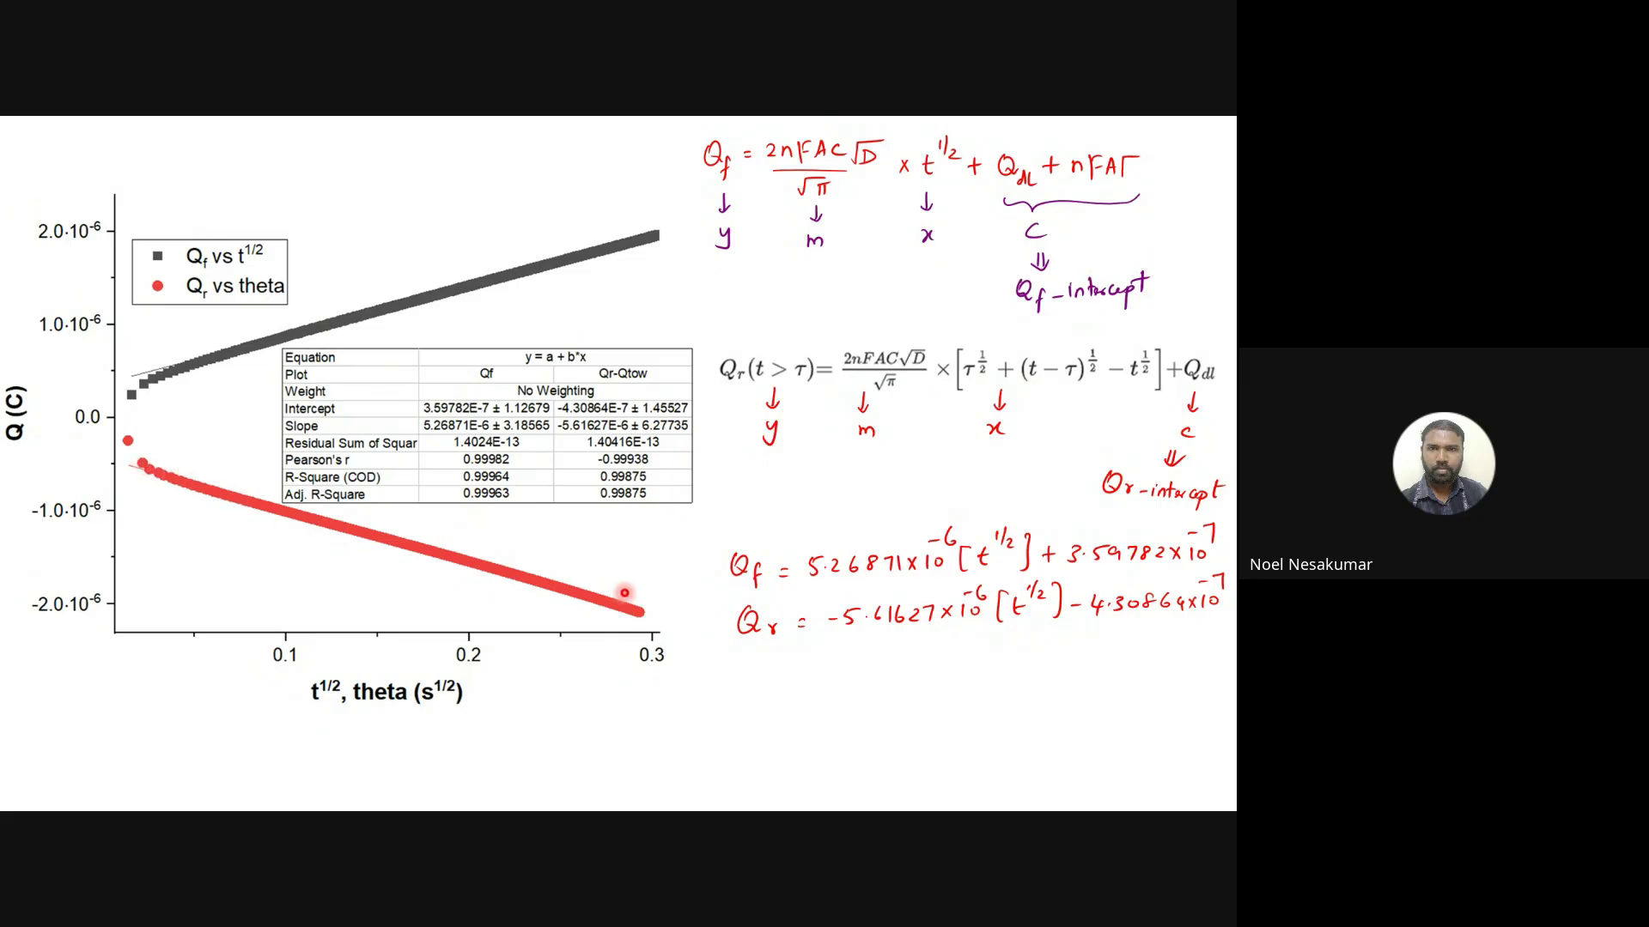
{"action": "key", "text": "Left"}
{"action": "key", "text": "Left"}
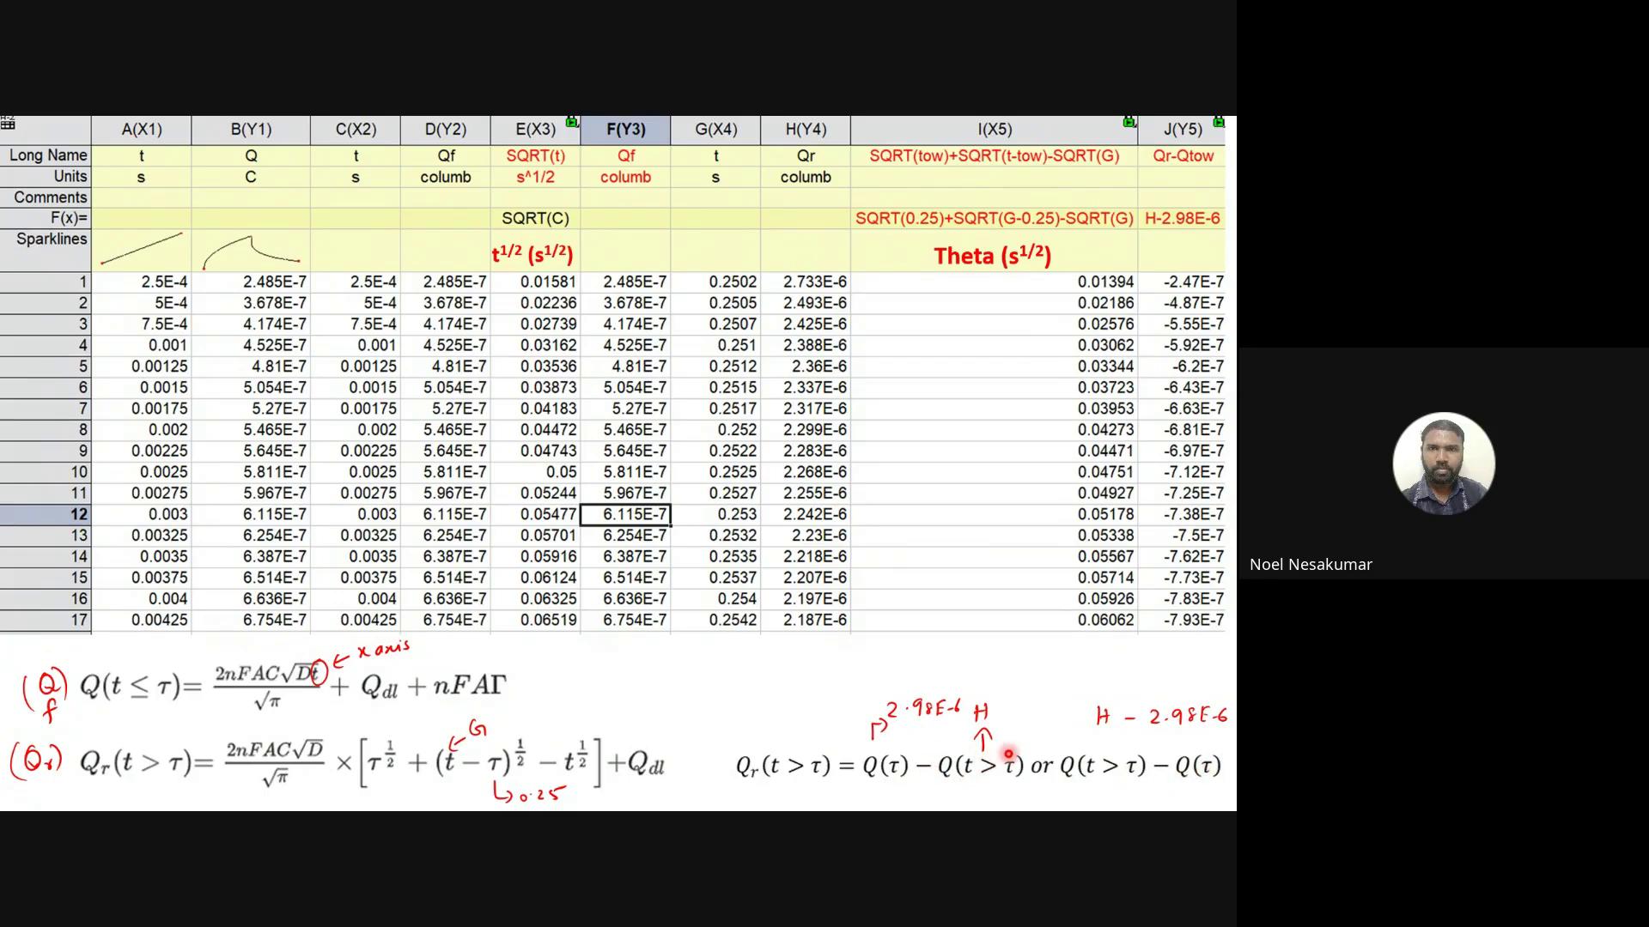
{"action": "key", "text": "Right"}
{"action": "key", "text": "Right"}
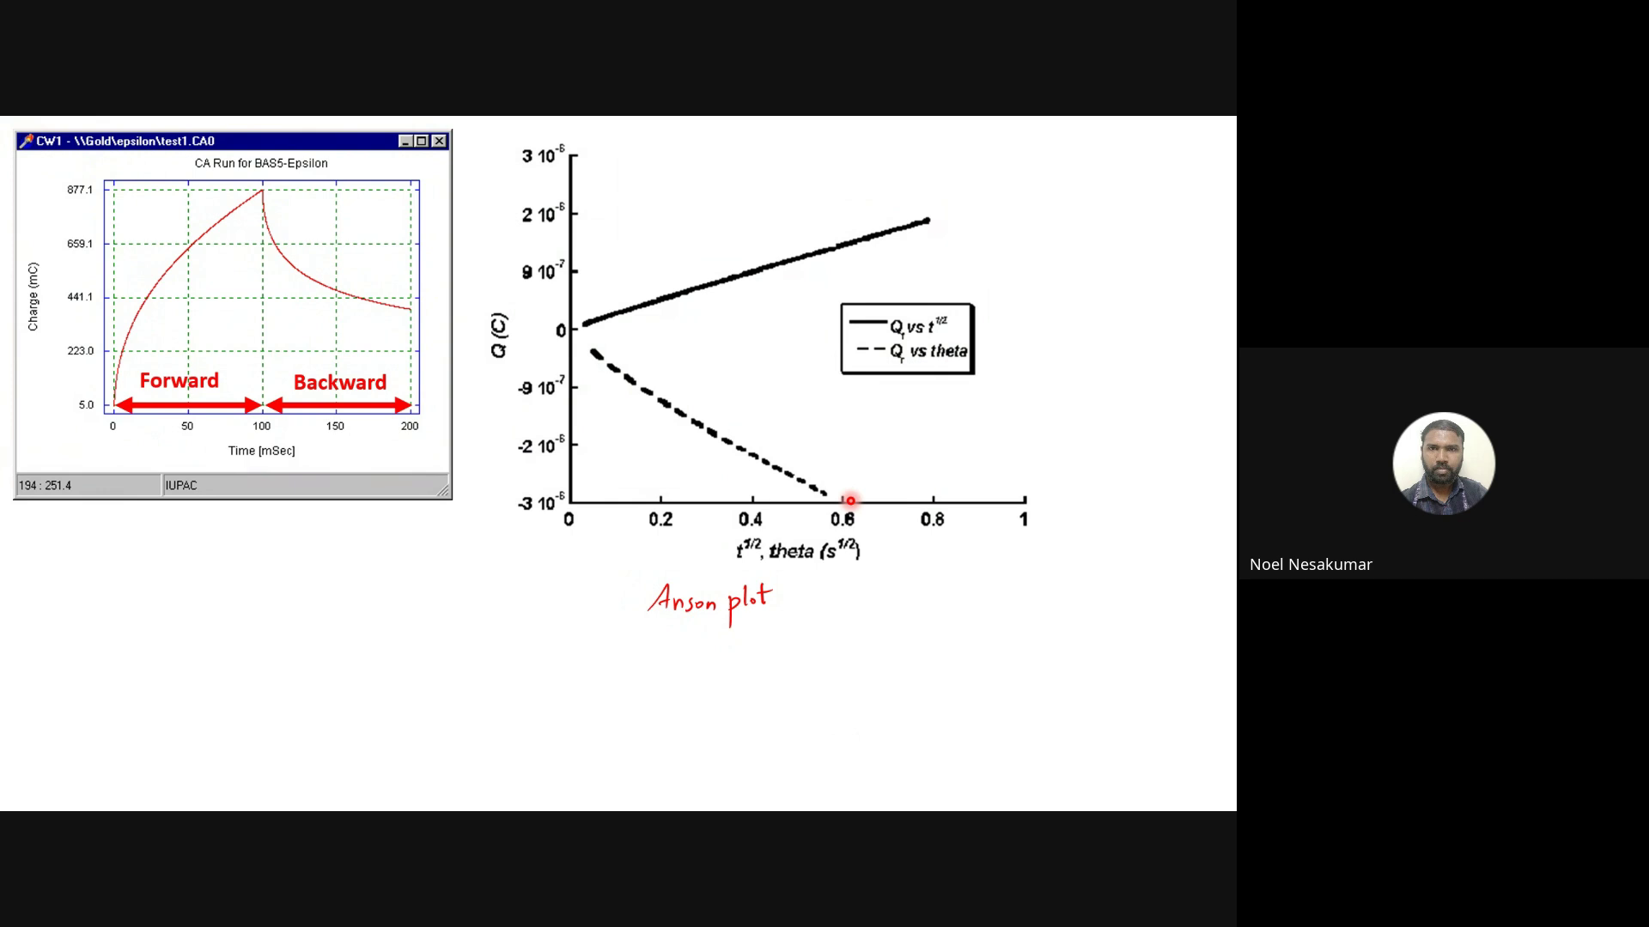
Step: Switch to the Google Meet window and stop recording the meeting
{"action": "key", "text": "alt+Tab"}
{"action": "key", "text": "alt+Tab"}
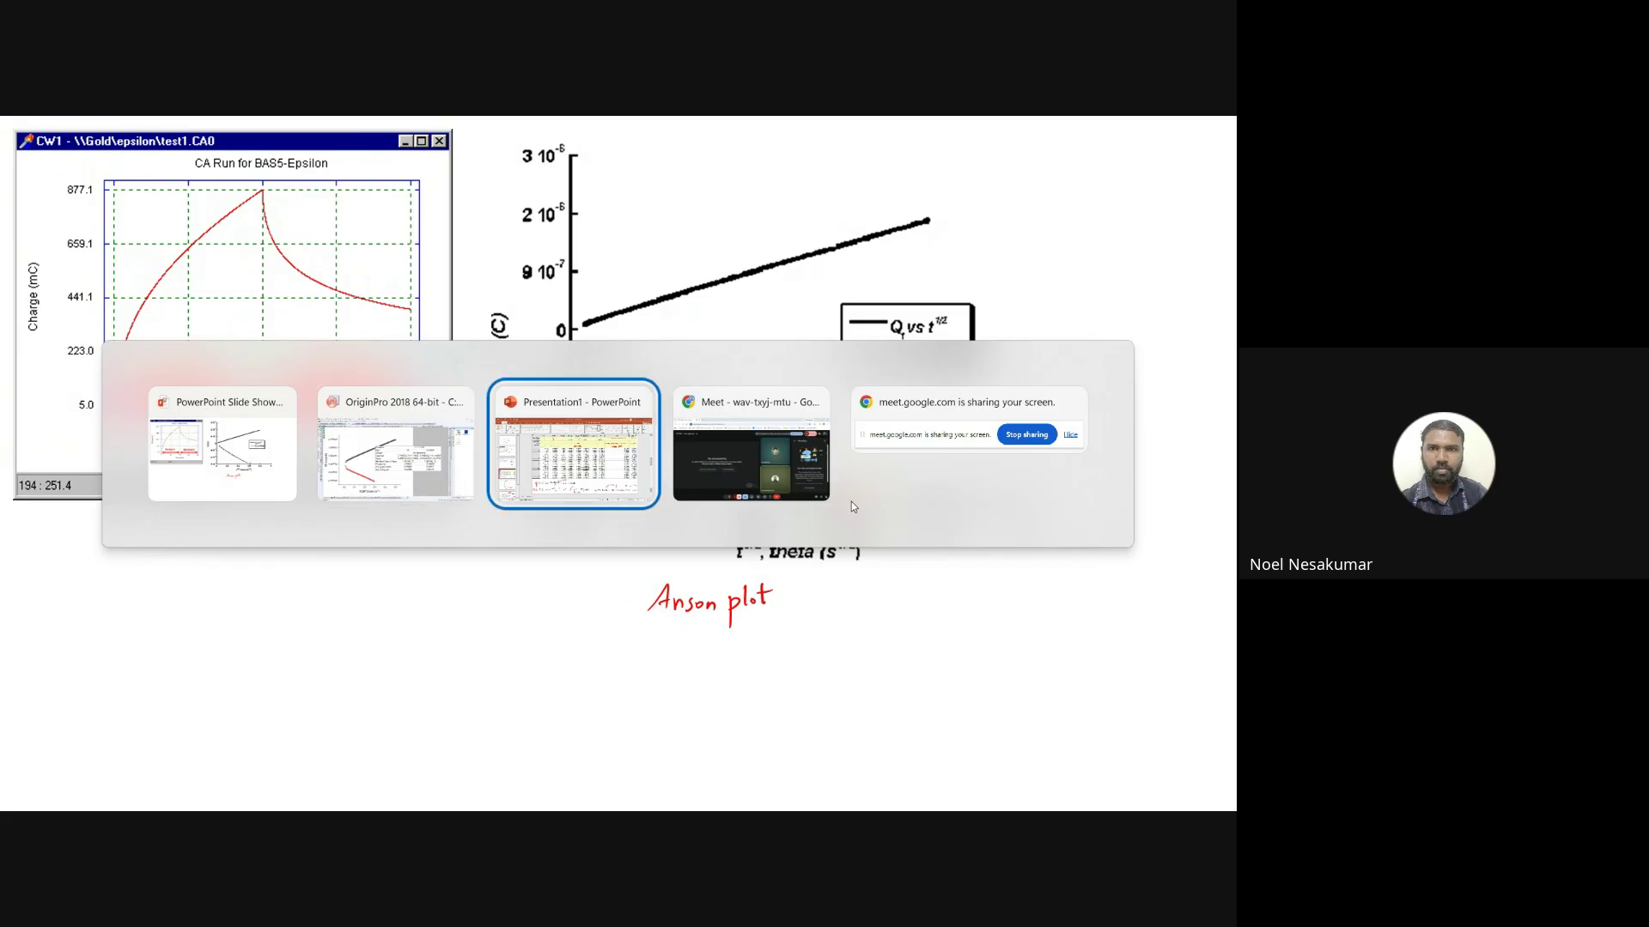
{"action": "key", "text": "alt+Tab"}
{"action": "left_click", "coordinate": [1112, 673]}
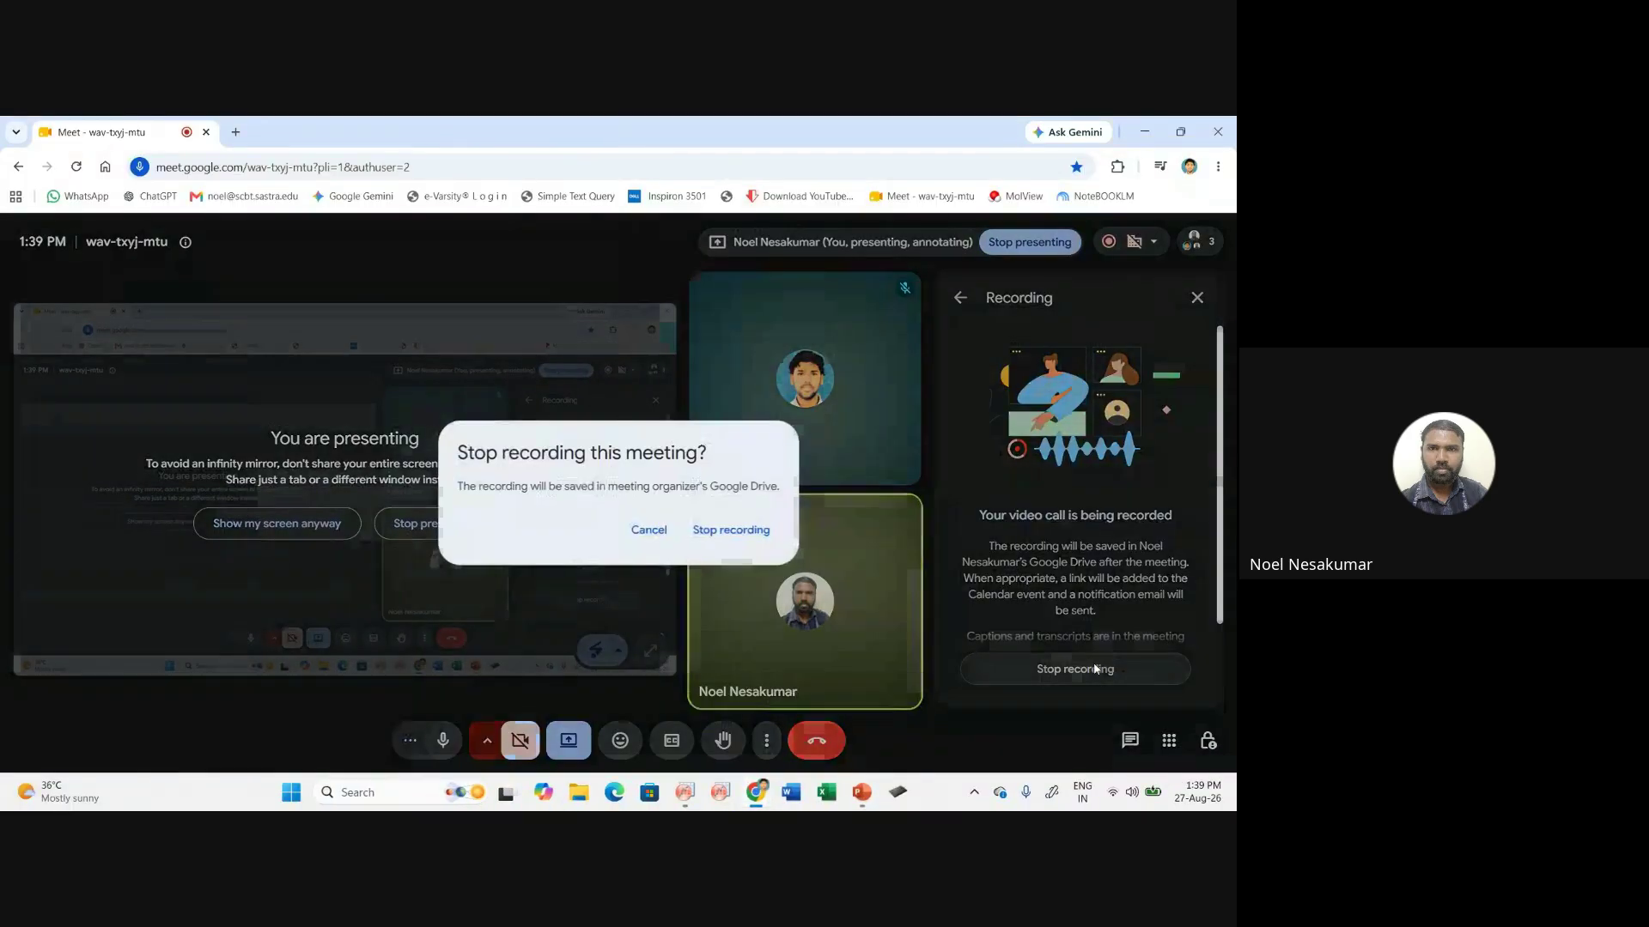